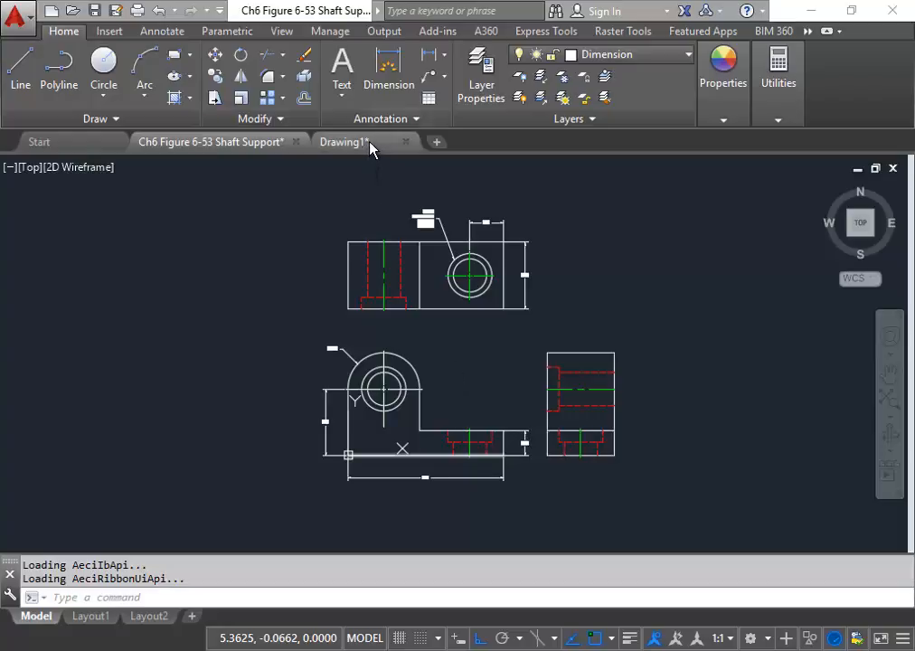
- Switch to the Drawing1 file and turn off its grid display
{"action": "mouse_move", "coordinate": [372, 146]}
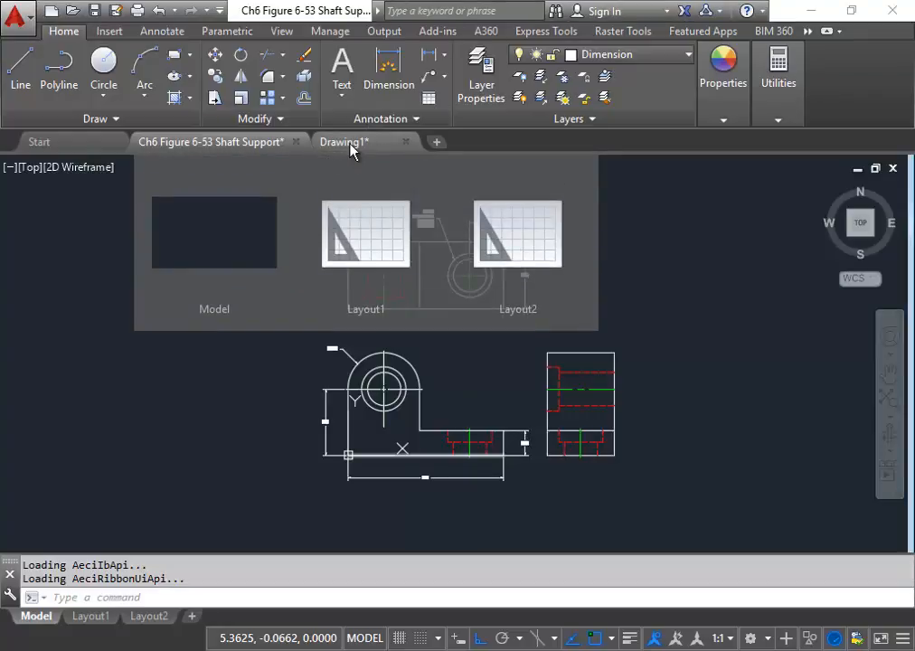
{"action": "left_click", "coordinate": [354, 146]}
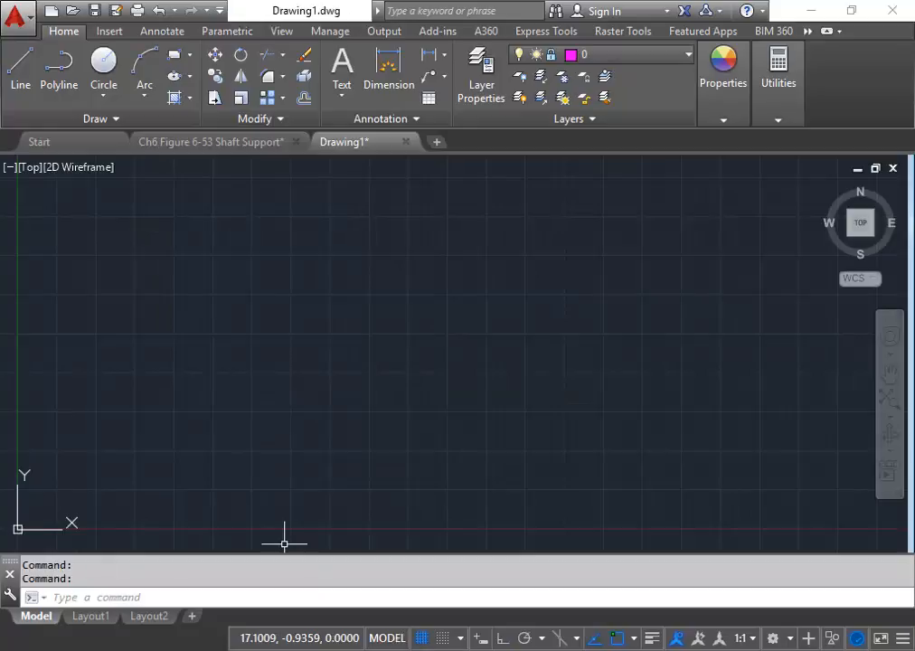
{"action": "left_click", "coordinate": [421, 638]}
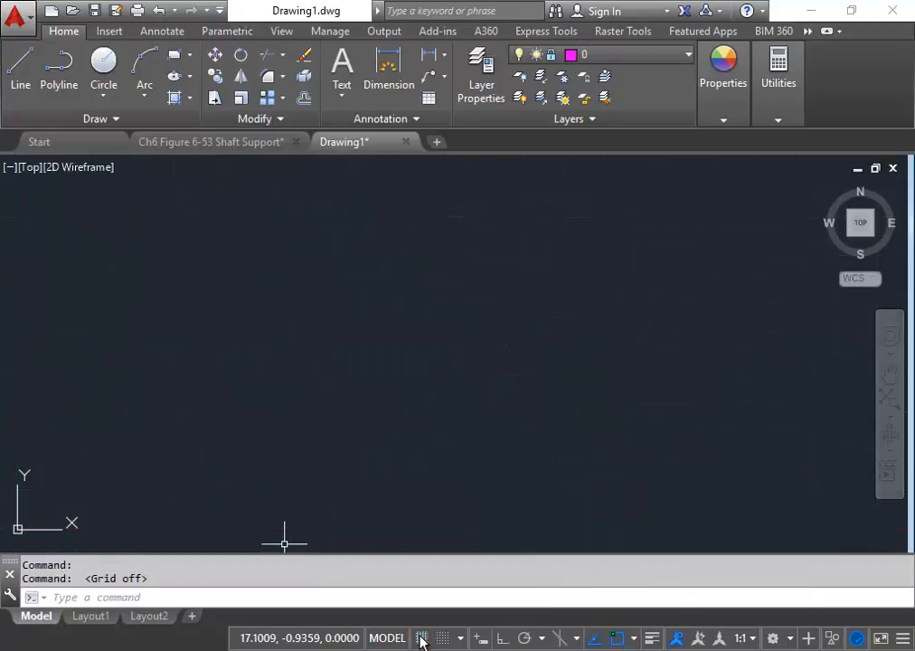
{"action": "middle_click_drag", "start_coordinate": [335, 512], "coordinate": [388, 448]}
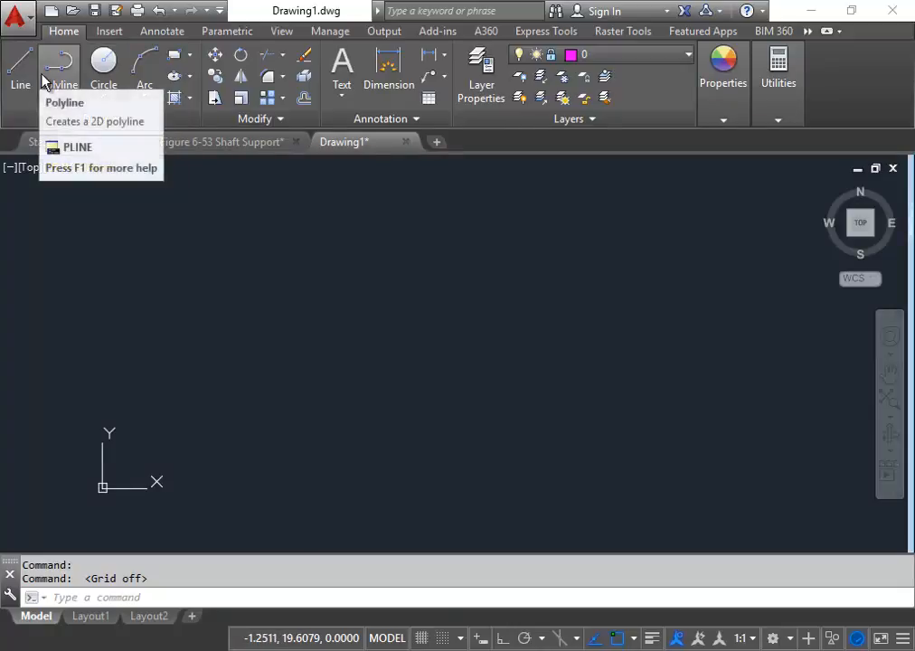
- Make the Construction layer current and draw a horizontal construction line through 0,0
{"action": "left_click", "coordinate": [642, 56]}
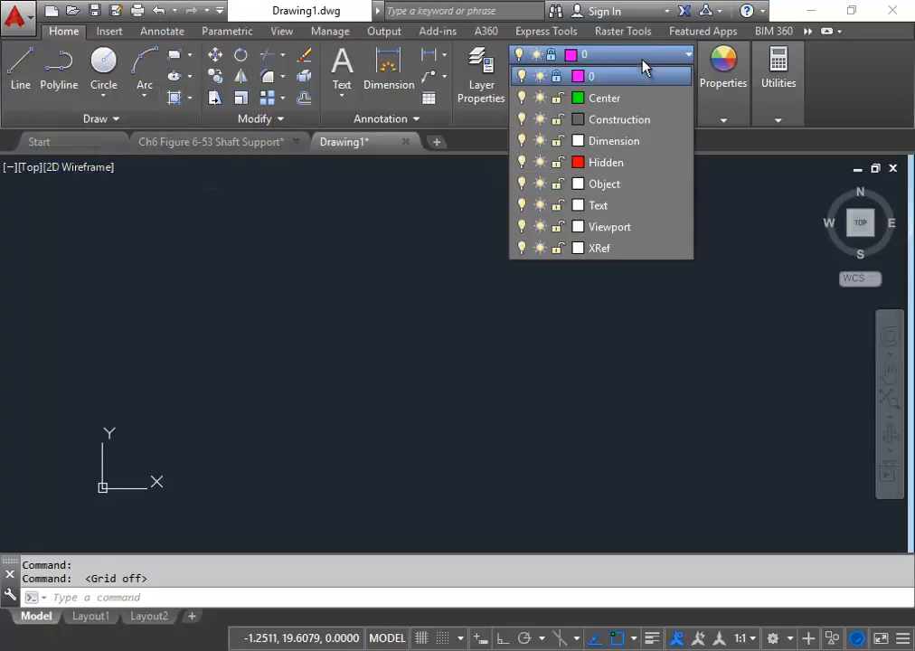
{"action": "left_click", "coordinate": [643, 121]}
{"action": "left_click", "coordinate": [52, 123]}
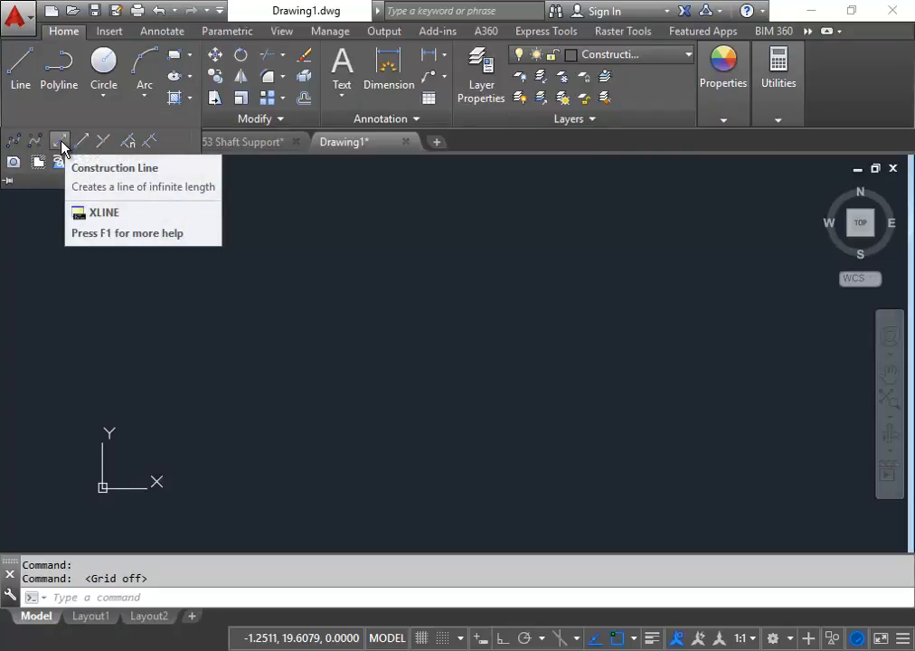
{"action": "left_click", "coordinate": [59, 143]}
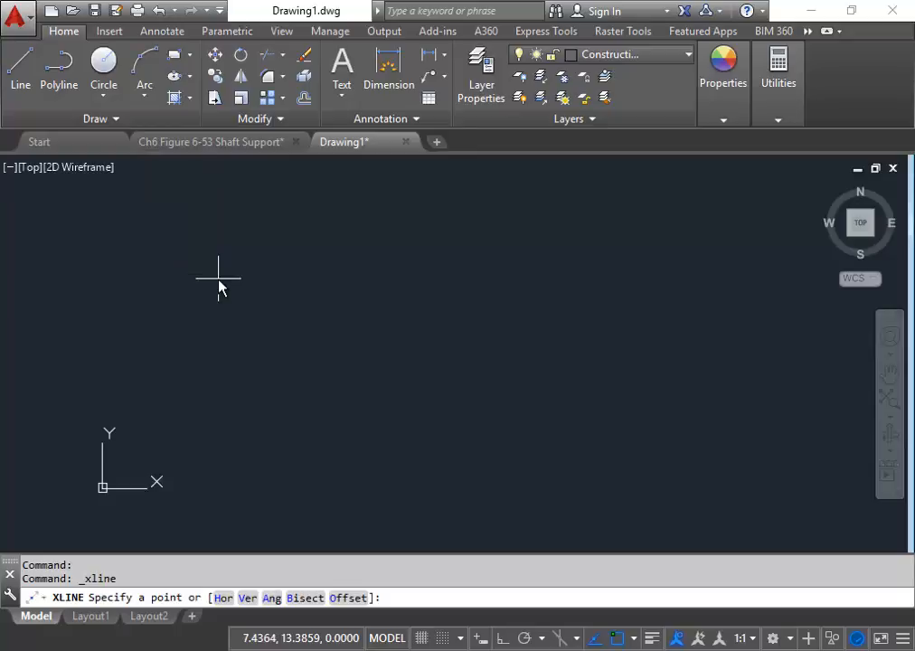
{"action": "type", "text": "h"}
{"action": "key", "text": "Return"}
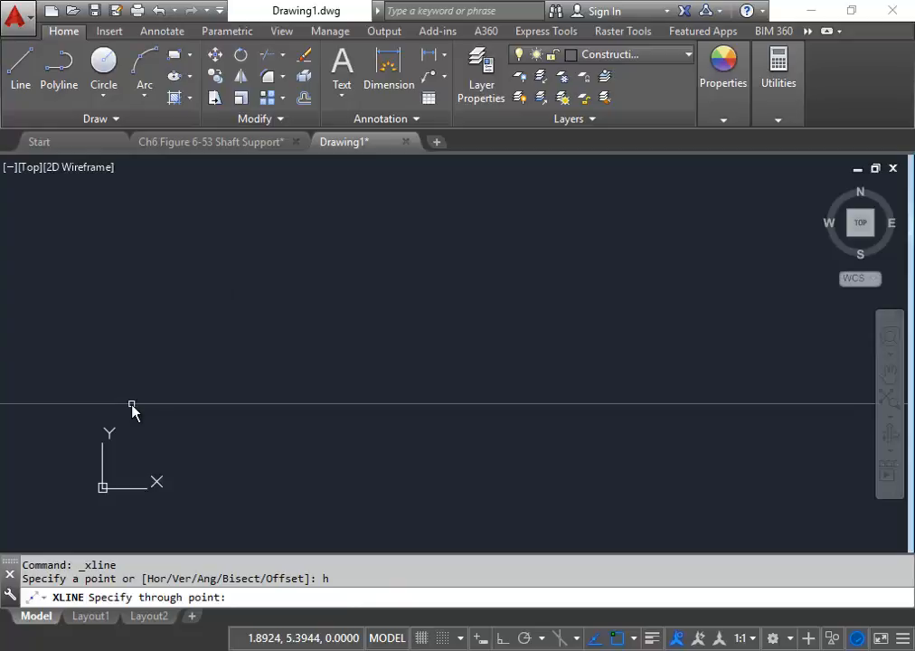
{"action": "type", "text": "0,0"}
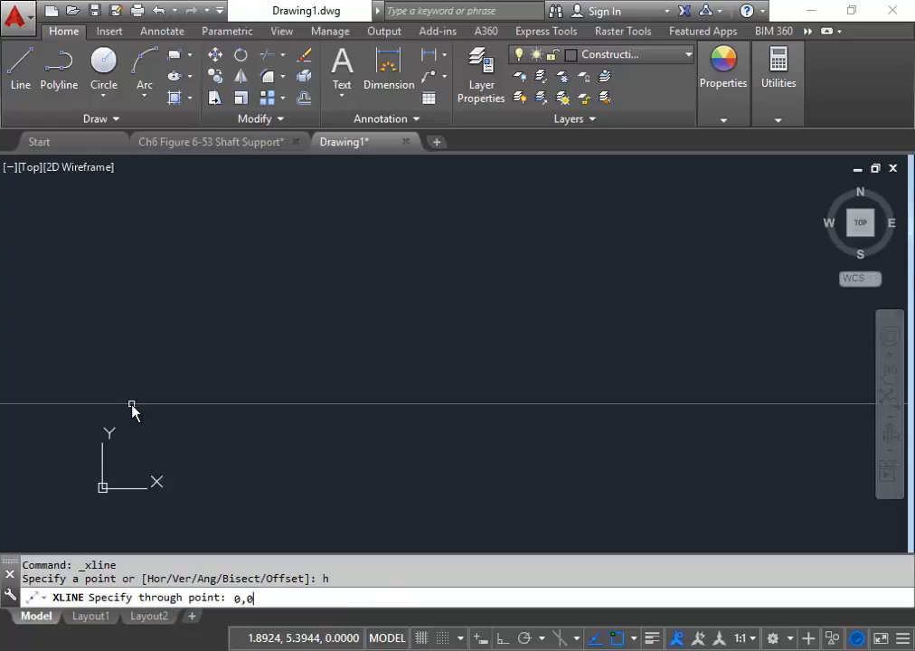
{"action": "key", "text": "Return"}
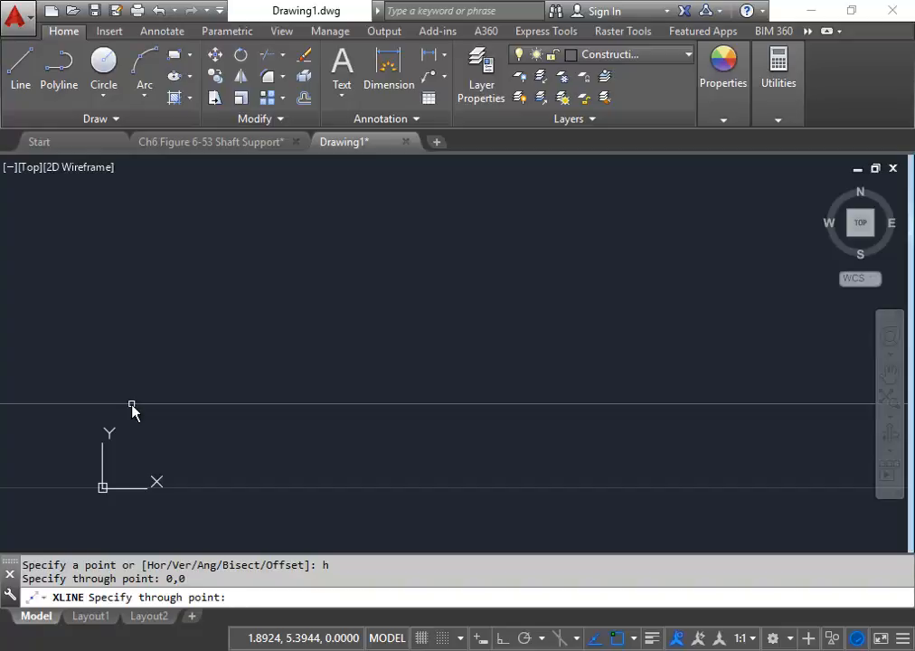
- Add three more horizontal construction lines through 0,3, 0,4.62 and 0,1.12 and finish the command
{"action": "type", "text": "0,3"}
{"action": "key", "text": "Return"}
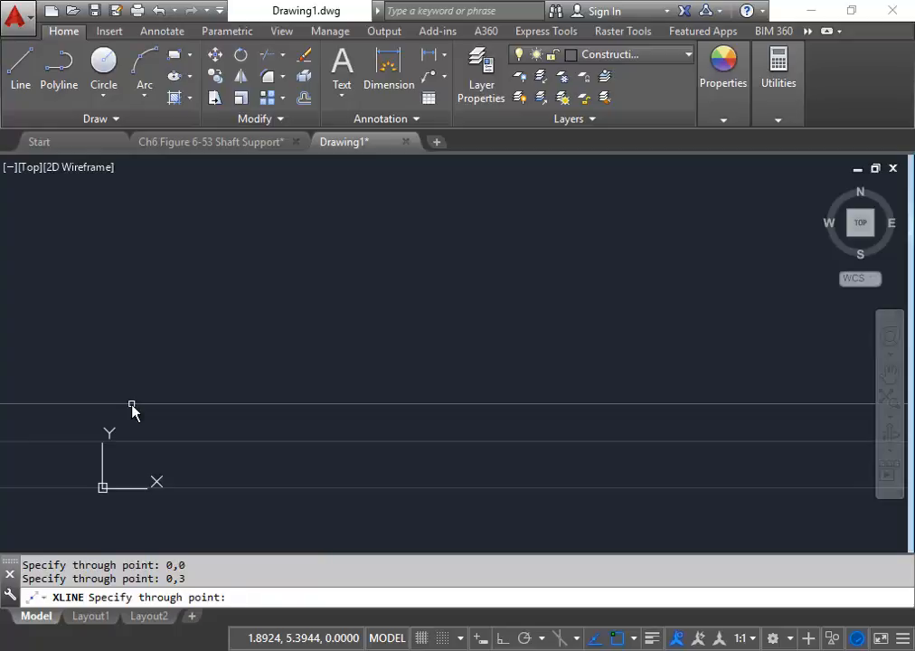
{"action": "type", "text": "0,4.62"}
{"action": "key", "text": "Return"}
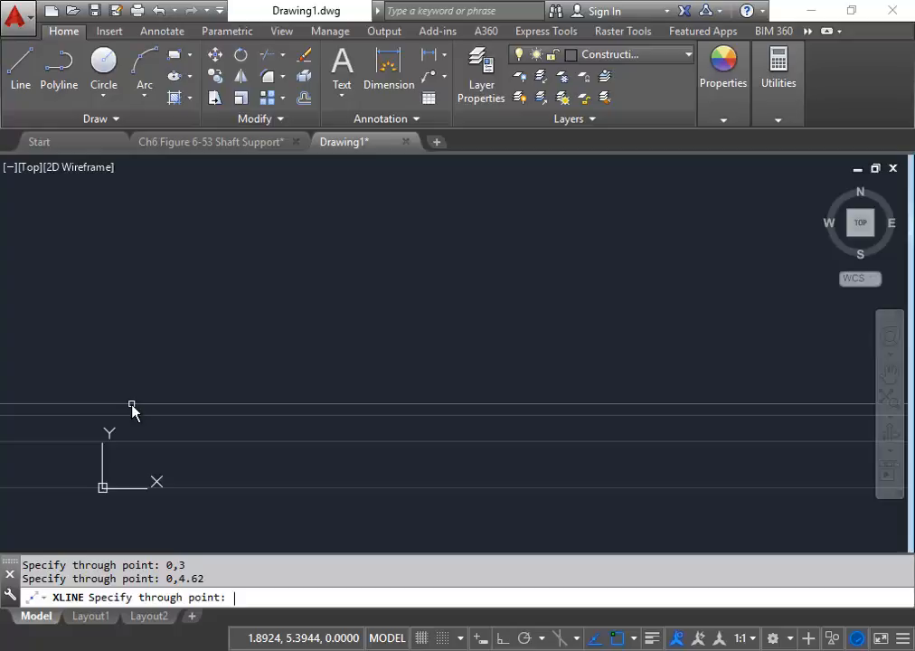
{"action": "type", "text": "0,1.12"}
{"action": "key", "text": "Return"}
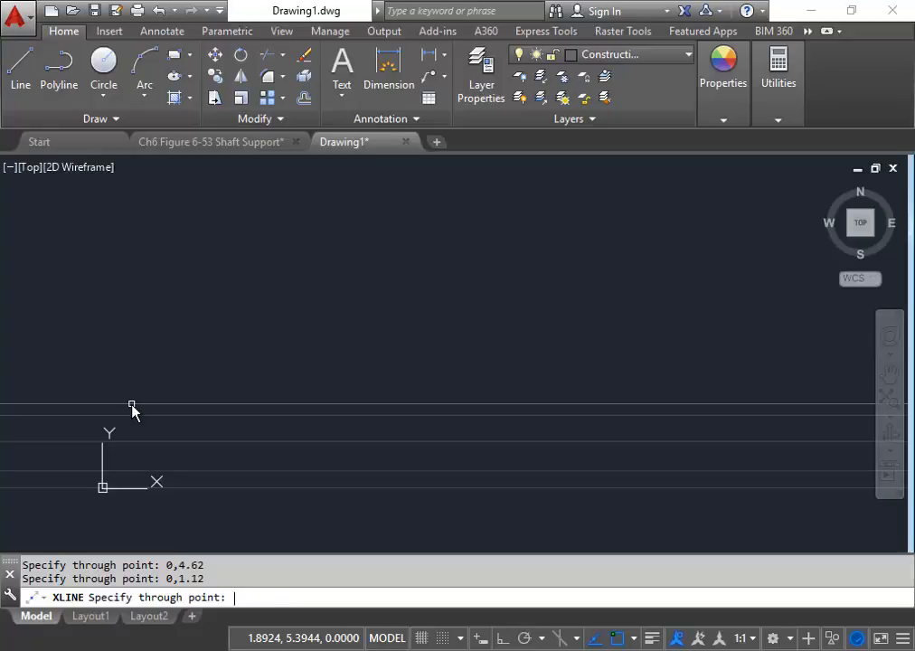
{"action": "key", "text": "Return"}
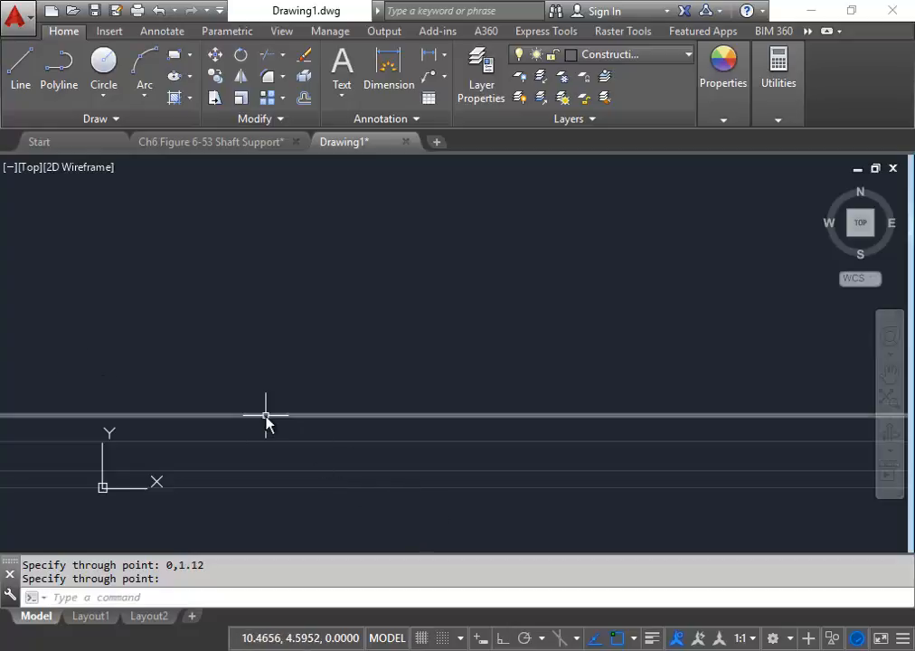
- Draw vertical construction lines through 0,0 and 7,0
{"action": "middle_click_drag", "start_coordinate": [232, 457], "coordinate": [243, 355]}
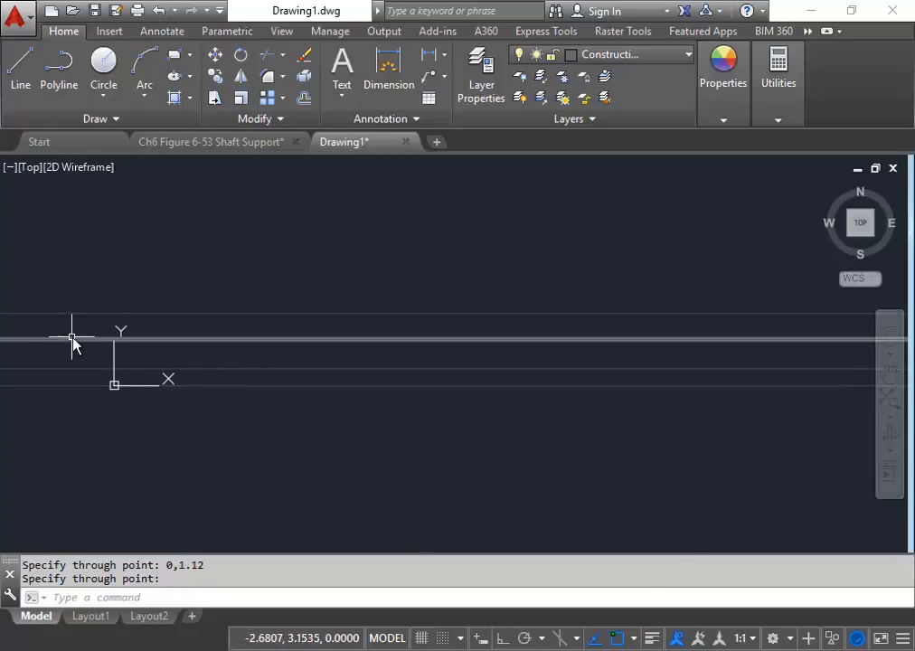
{"action": "scroll", "coordinate": [76, 336], "scroll_direction": "up", "scroll_amount": 2}
{"action": "left_click", "coordinate": [148, 120]}
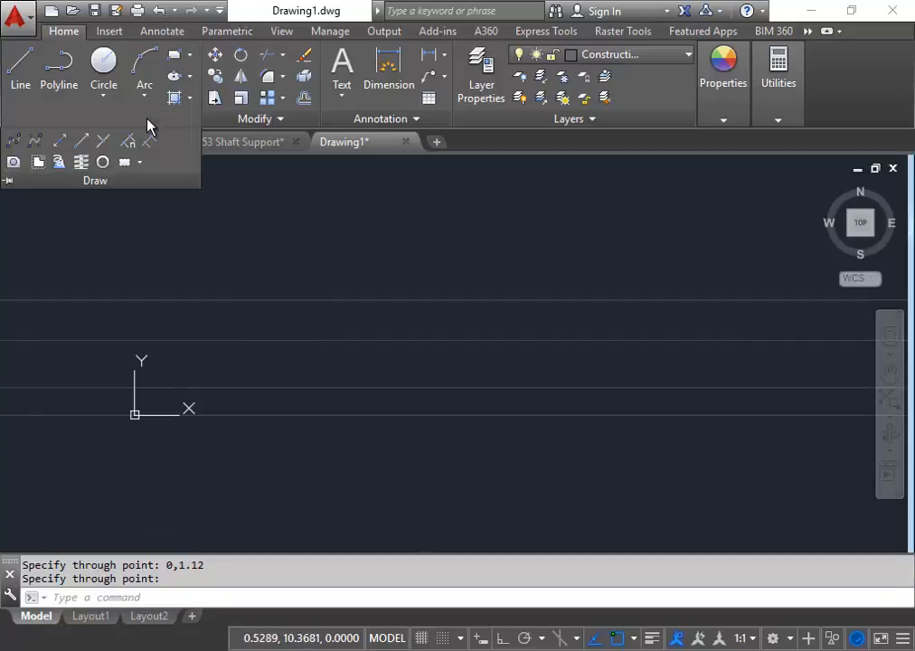
{"action": "left_click", "coordinate": [60, 143]}
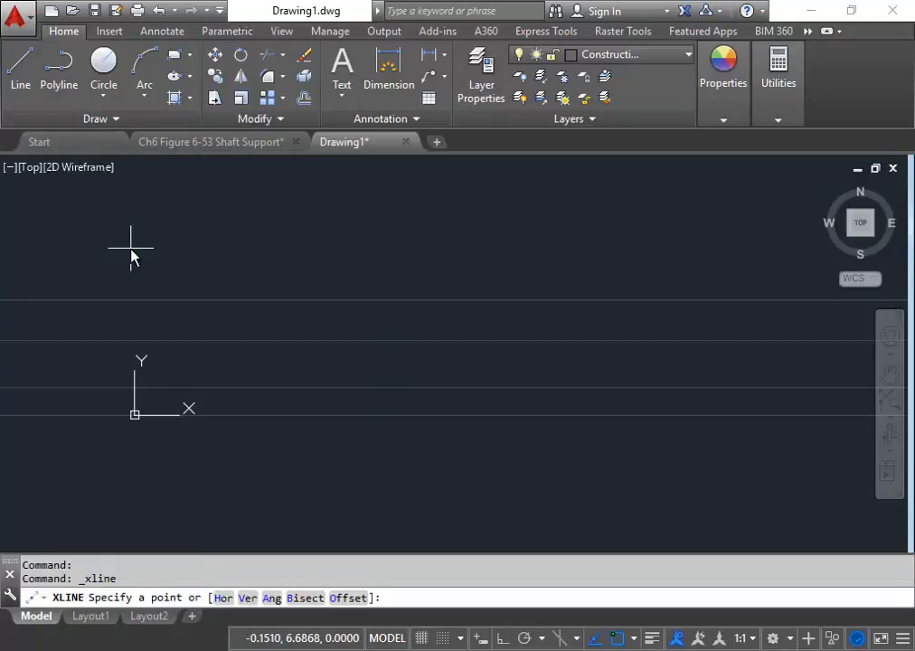
{"action": "type", "text": "v"}
{"action": "key", "text": "Return"}
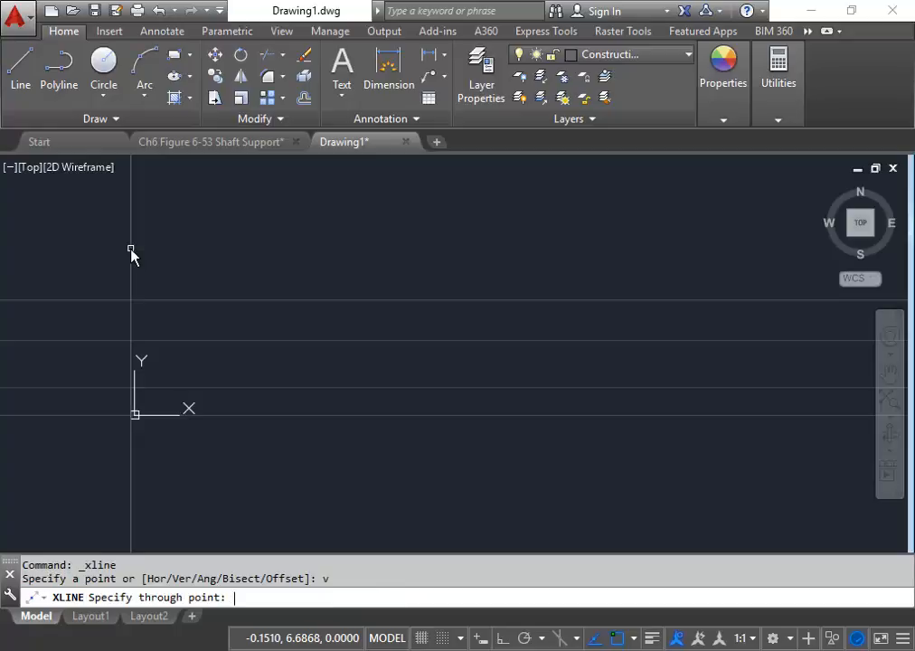
{"action": "type", "text": "0,0"}
{"action": "key", "text": "Return"}
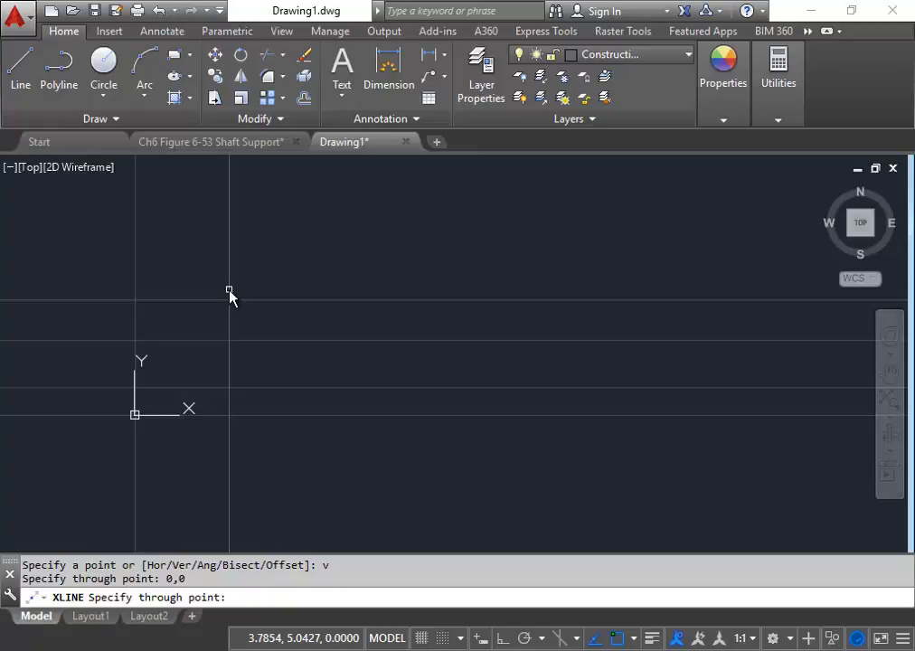
{"action": "type", "text": "7,0"}
{"action": "key", "text": "Return"}
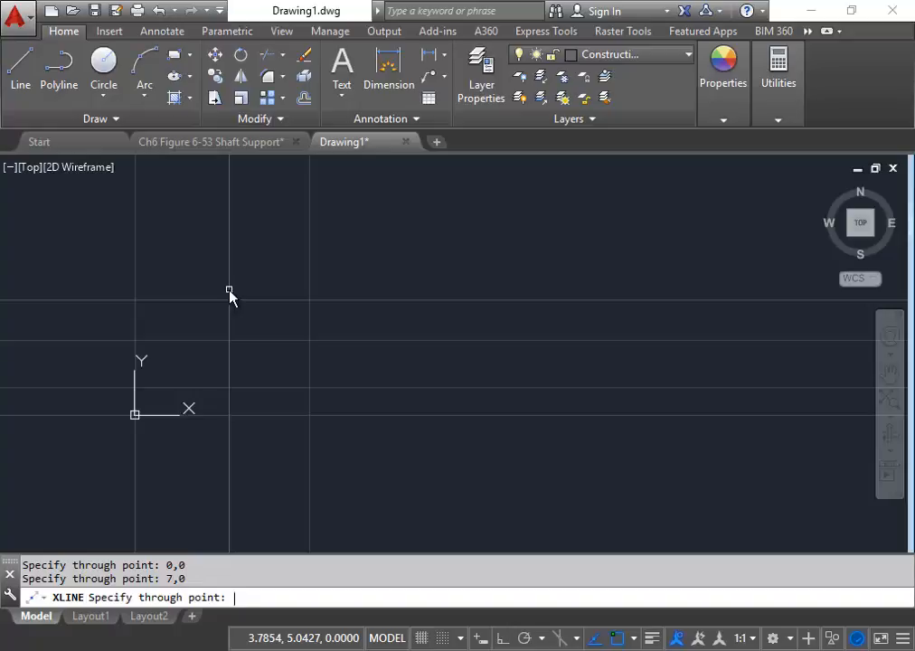
- Add another vertical construction line through 1.62,0 and finish the construction line command
{"action": "type", "text": "1"}
{"action": "key", "text": "BackSpace"}
{"action": "type", "text": "0"}
{"action": "key", "text": "BackSpace"}
{"action": "type", "text": "1.62,0"}
{"action": "key", "text": "Return"}
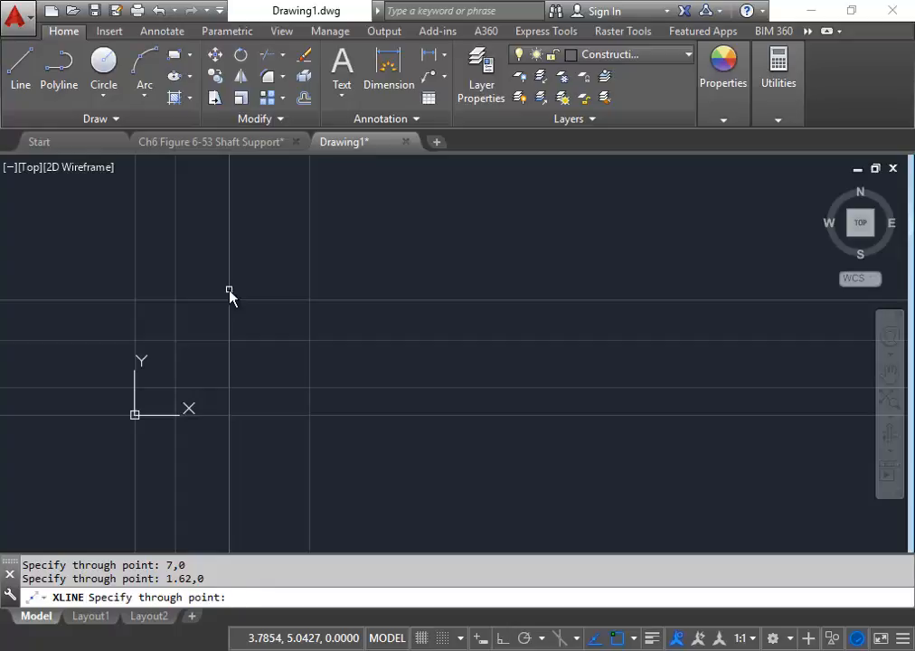
{"action": "key", "text": "Return"}
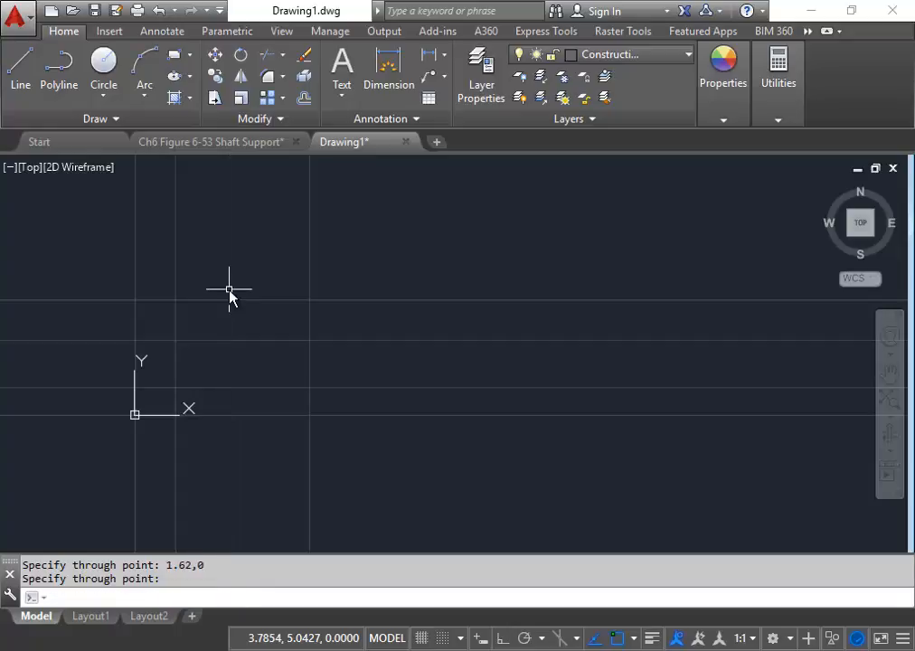
- Offset the vertical construction line at x = 7 by 1.50 toward the origin
{"action": "left_click", "coordinate": [303, 102]}
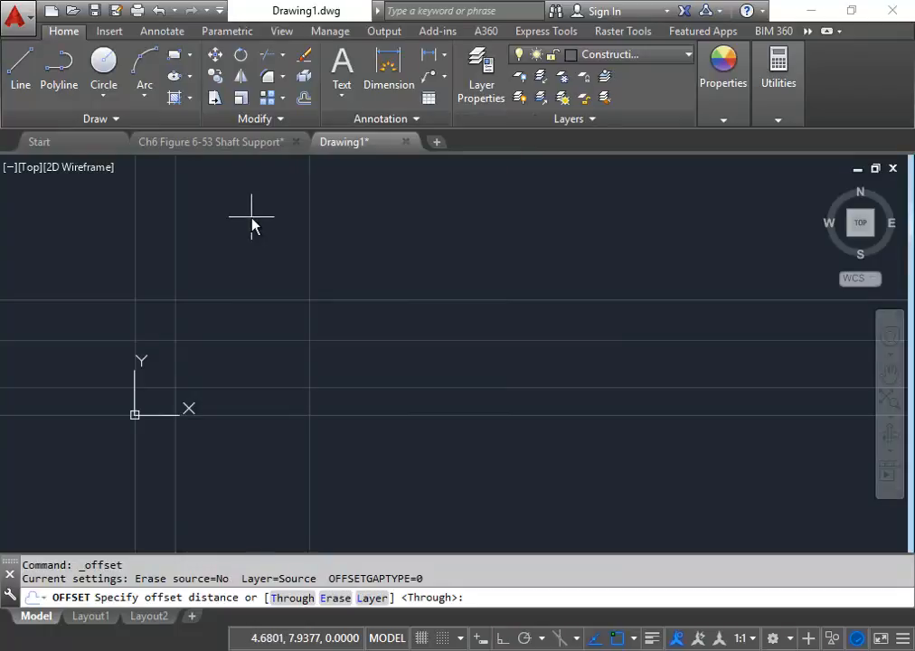
{"action": "type", "text": "1.50"}
{"action": "key", "text": "Return"}
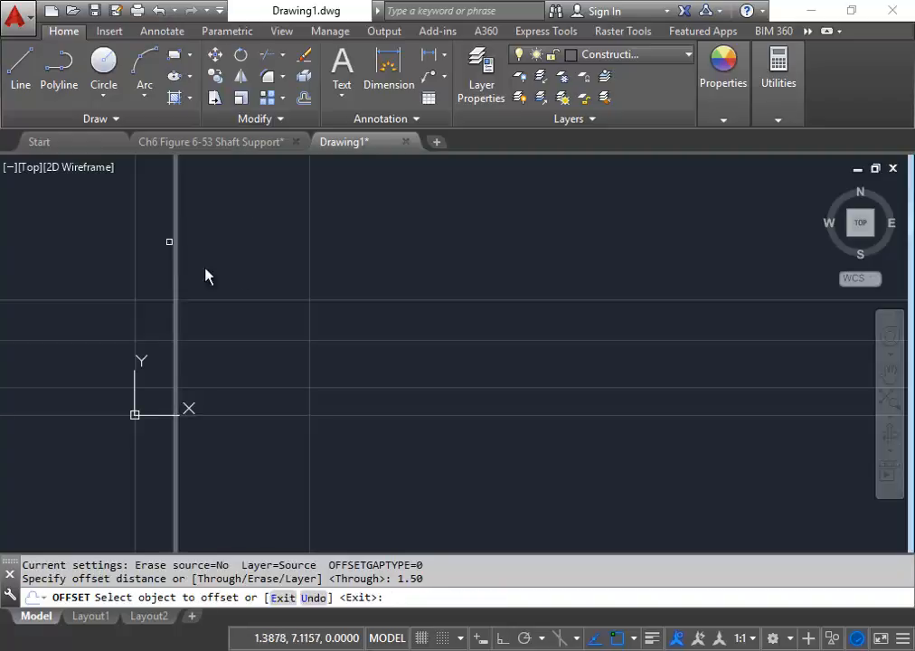
{"action": "left_click", "coordinate": [310, 253]}
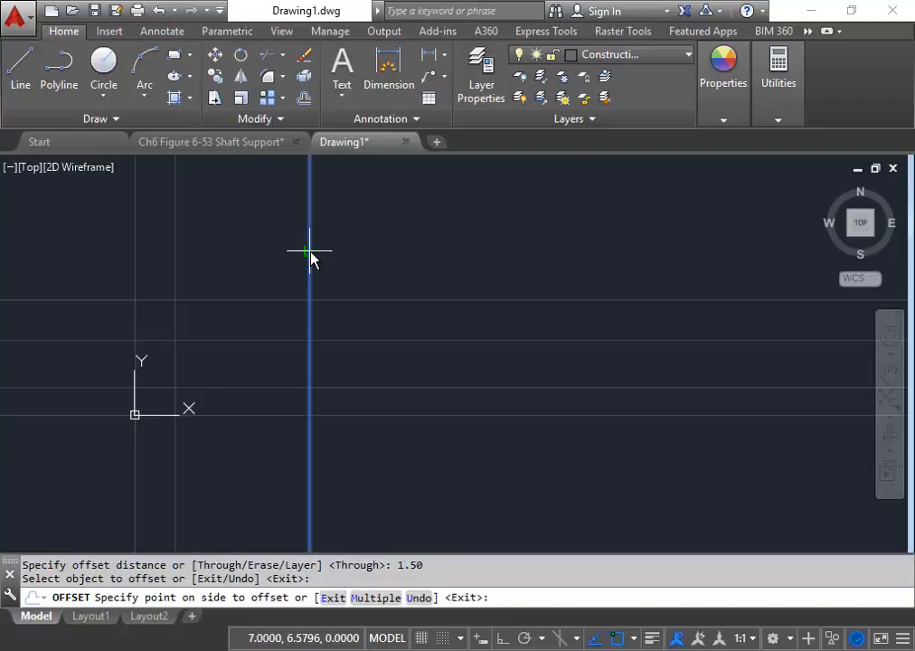
{"action": "left_click", "coordinate": [242, 262]}
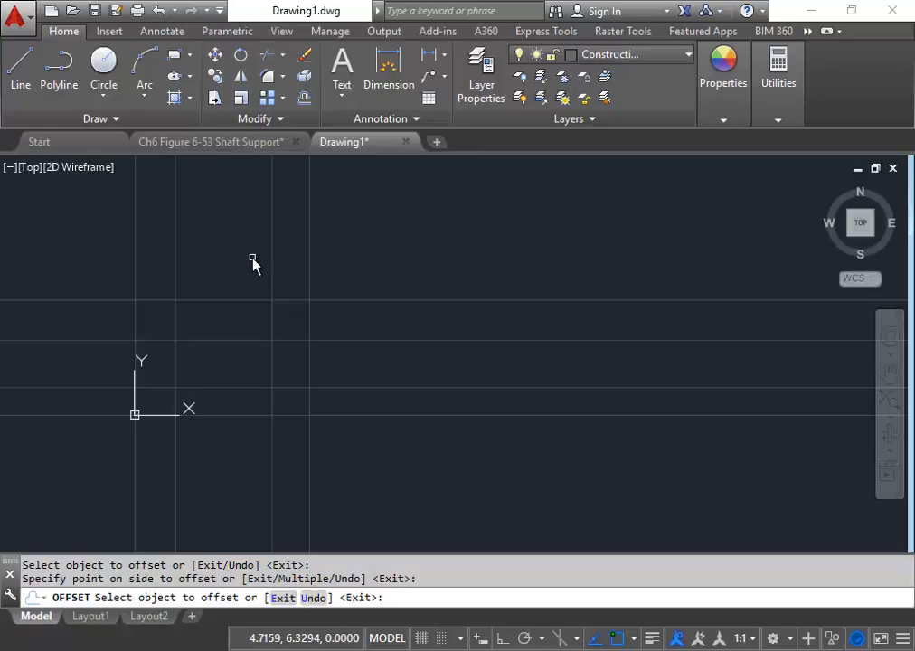
{"action": "key", "text": "Return"}
- Offset the vertical construction line at x = 1.62 by 1.62 to its right side
{"action": "key", "text": "Return"}
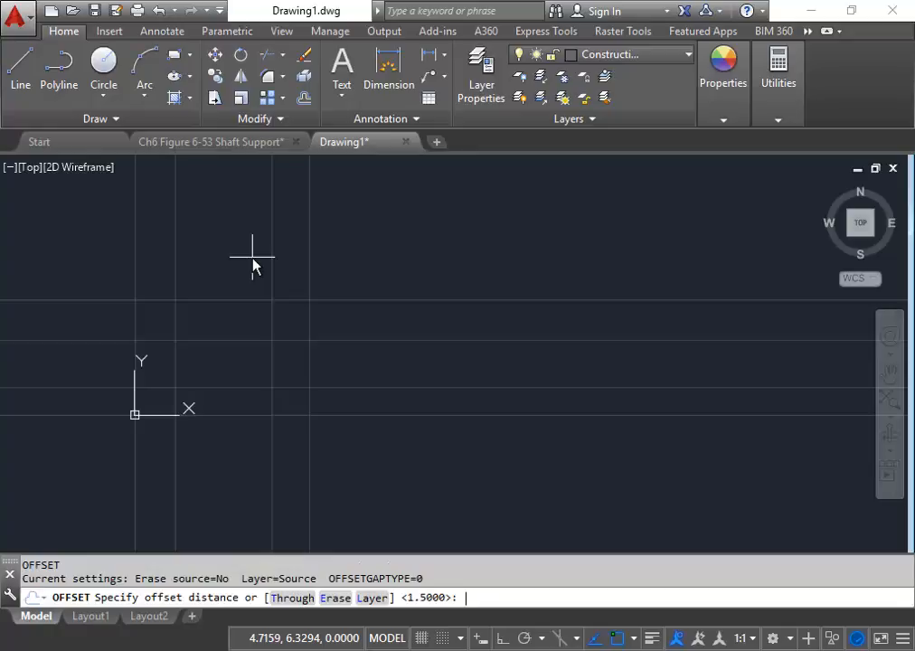
{"action": "type", "text": "1.62"}
{"action": "key", "text": "Return"}
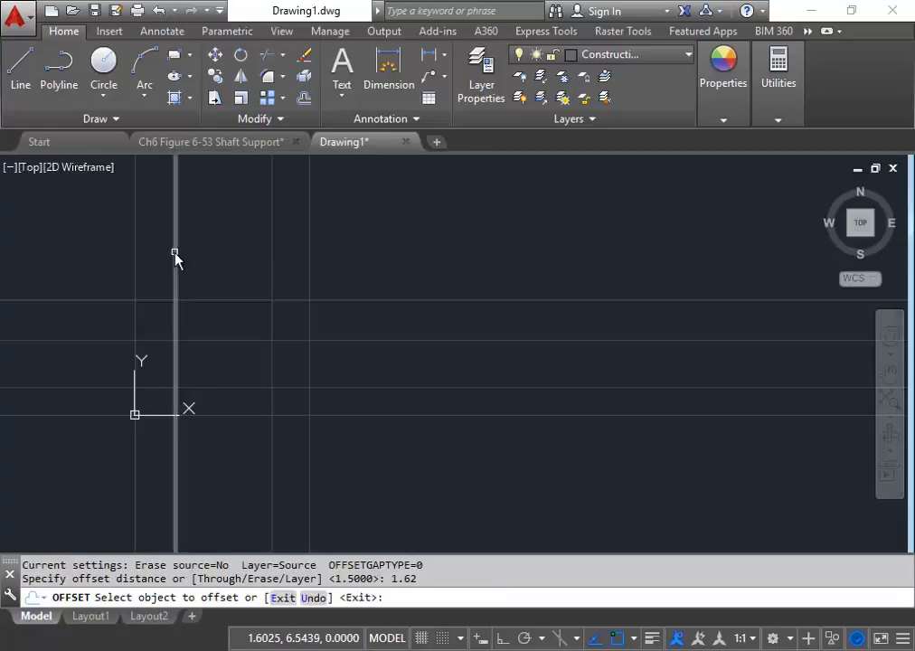
{"action": "left_click", "coordinate": [176, 257]}
{"action": "left_click", "coordinate": [231, 269]}
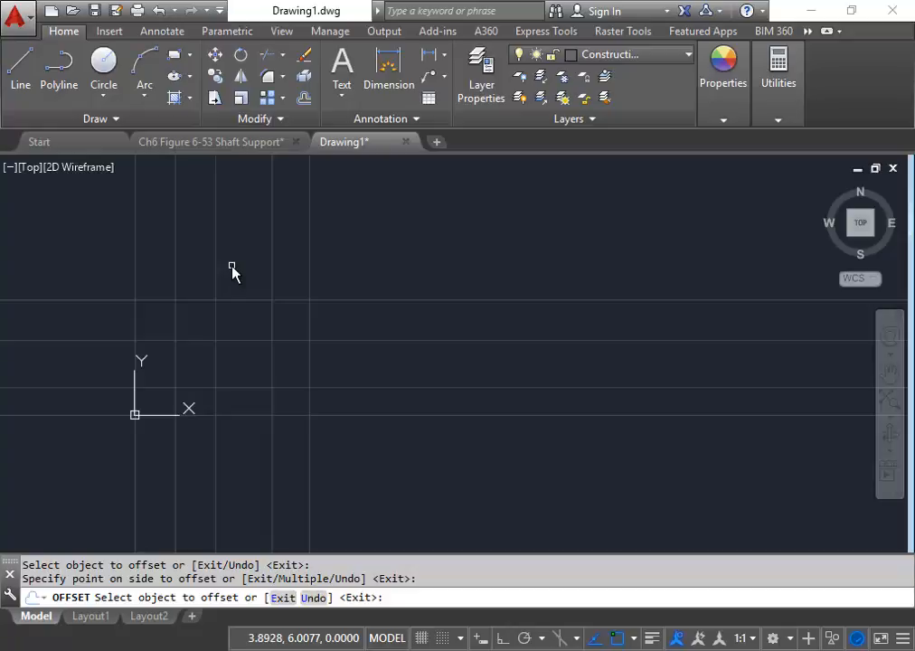
{"action": "middle_click_drag", "start_coordinate": [233, 250], "coordinate": [206, 281]}
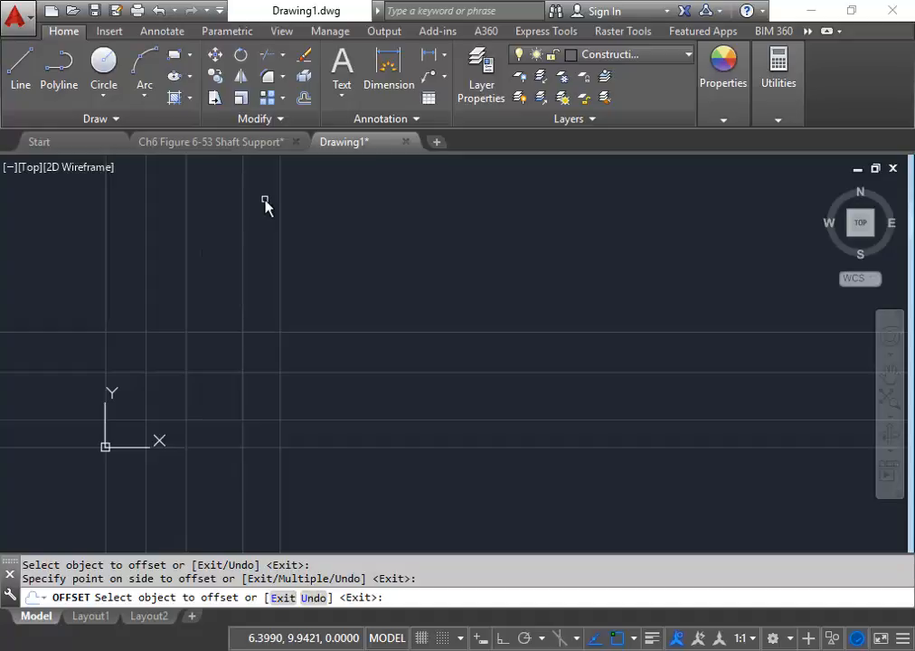
{"action": "key", "text": "Return"}
- Offset the vertical construction line that lies 1.50 left of the x = 7 line by 1 to its right side
{"action": "key", "text": "Return"}
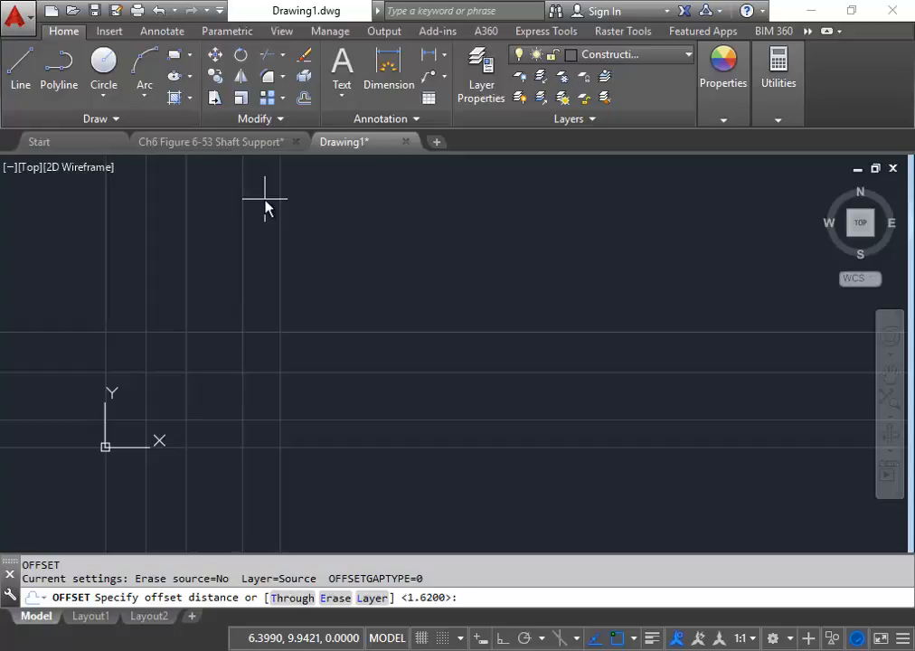
{"action": "type", "text": "1"}
{"action": "key", "text": "Return"}
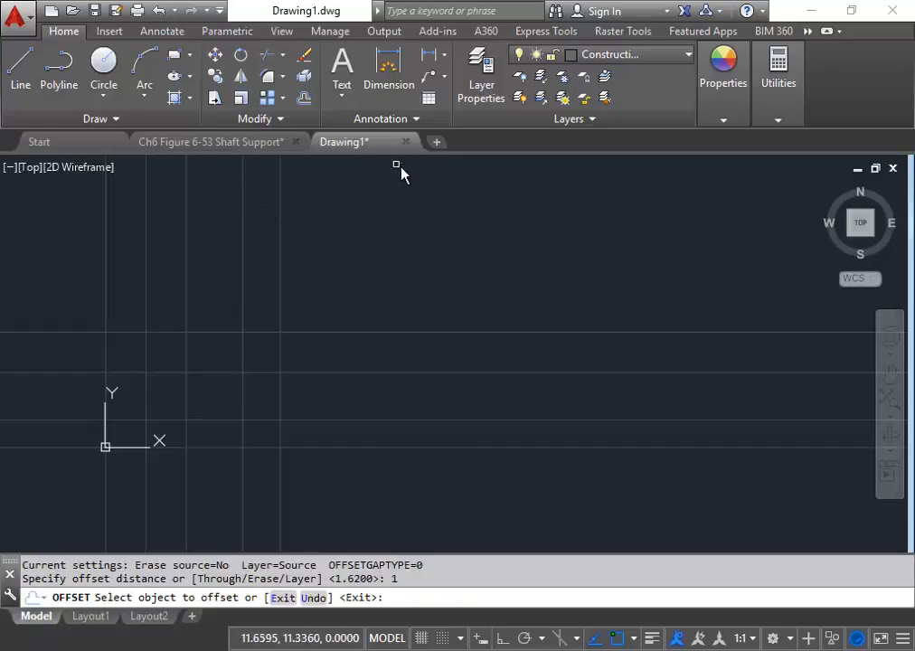
{"action": "middle_click_drag", "start_coordinate": [238, 246], "coordinate": [257, 278]}
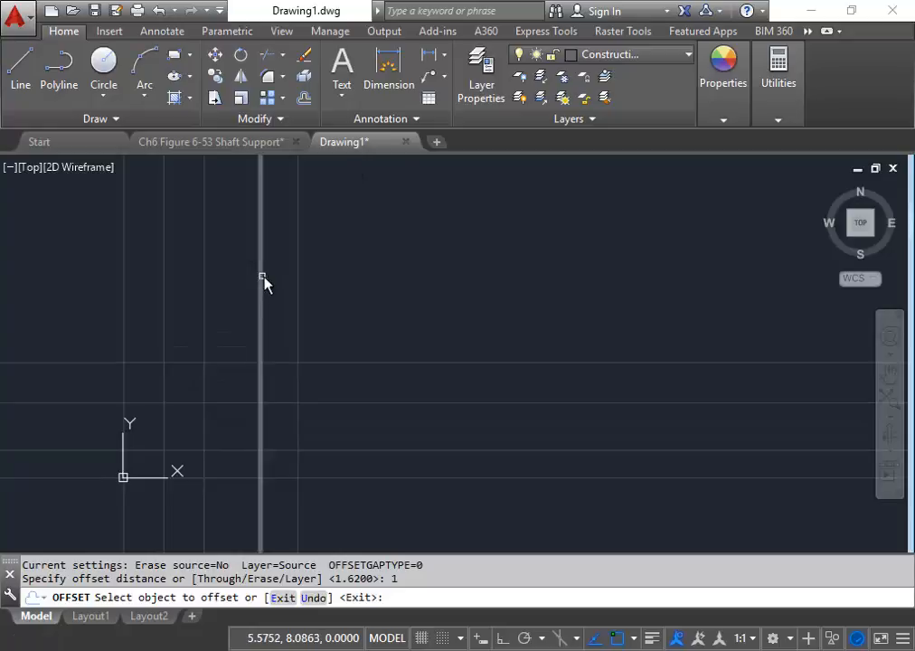
{"action": "left_click", "coordinate": [261, 278]}
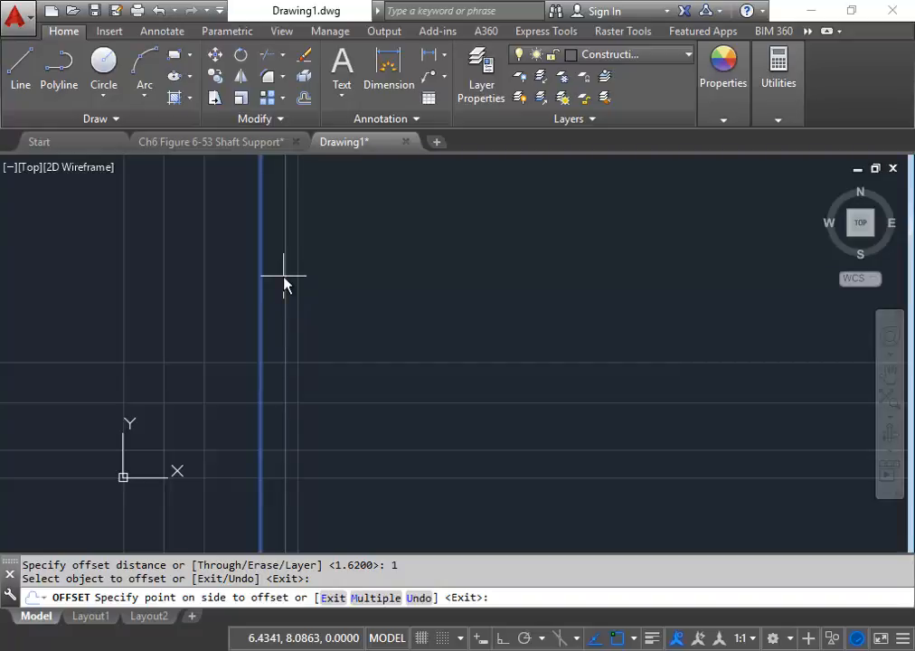
{"action": "left_click", "coordinate": [284, 283]}
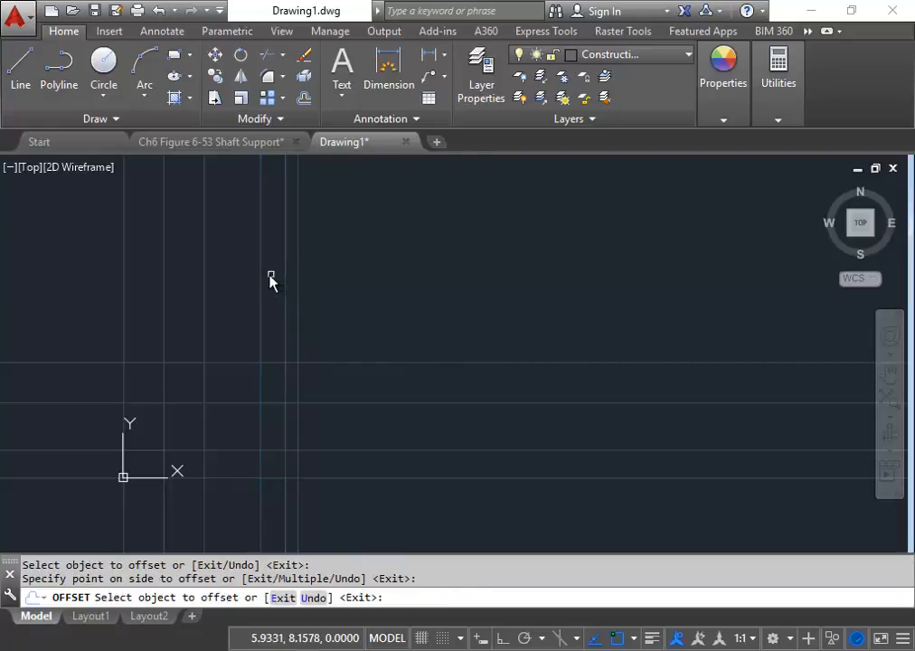
- Offset the vertical construction line at x = 5.5 by 1 to its left side
{"action": "left_click", "coordinate": [261, 279]}
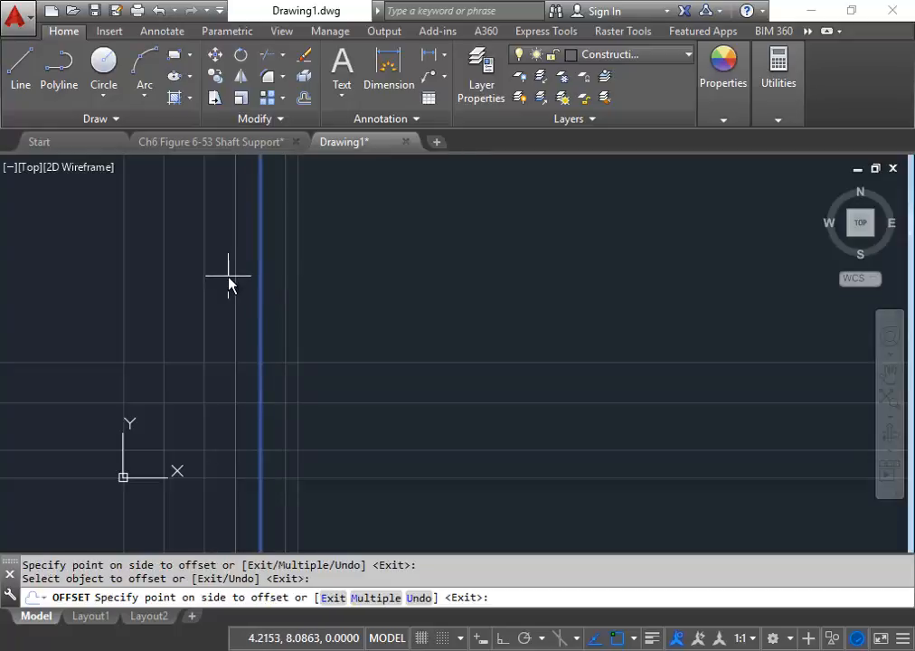
{"action": "left_click", "coordinate": [229, 280]}
{"action": "scroll", "coordinate": [285, 319], "scroll_direction": "down", "scroll_amount": 4}
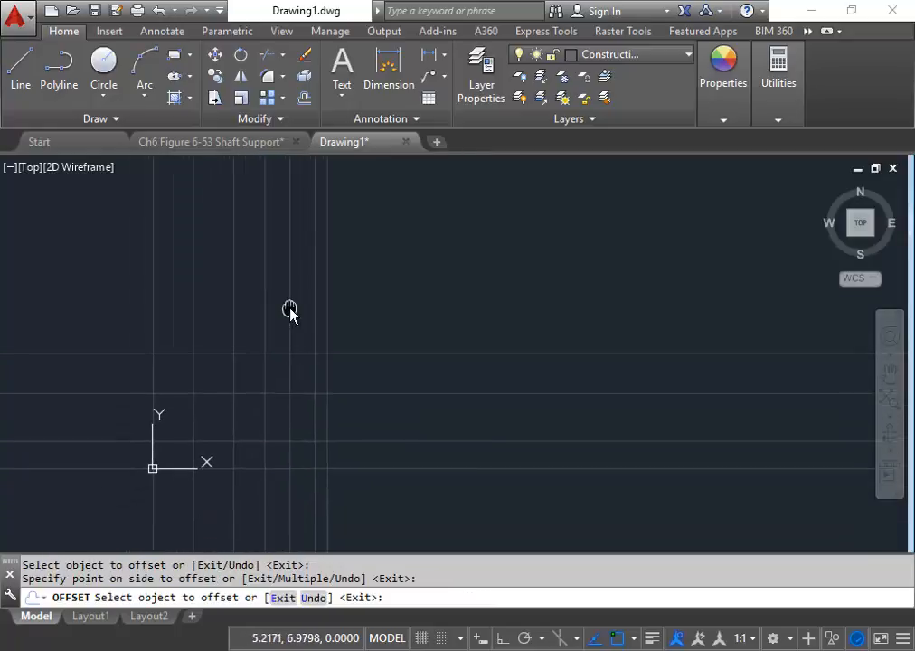
{"action": "middle_click_drag", "start_coordinate": [340, 269], "coordinate": [307, 312]}
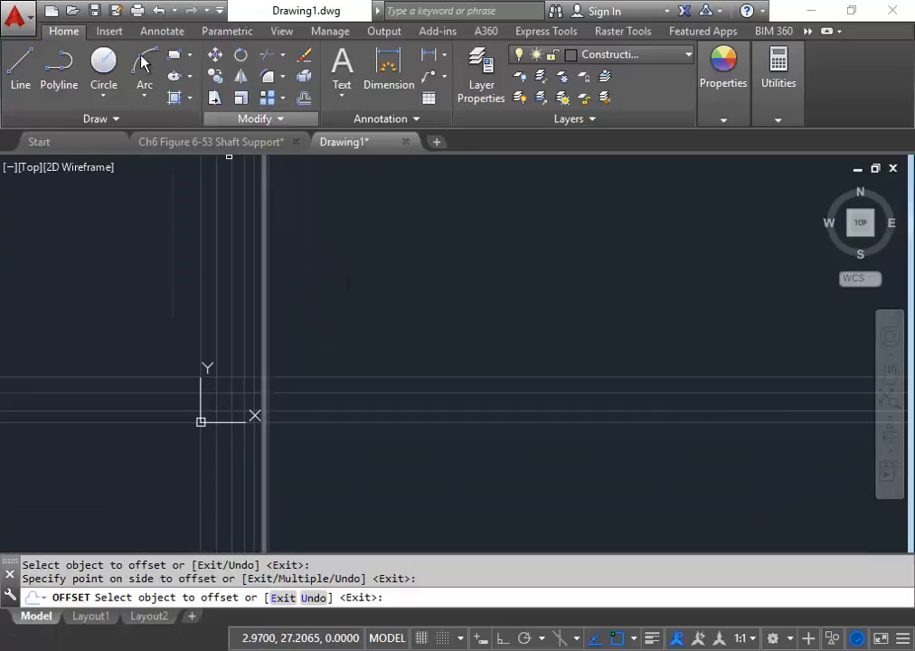
- Make Object the current layer and end the offset command
{"action": "left_click", "coordinate": [638, 55]}
{"action": "left_click", "coordinate": [605, 186]}
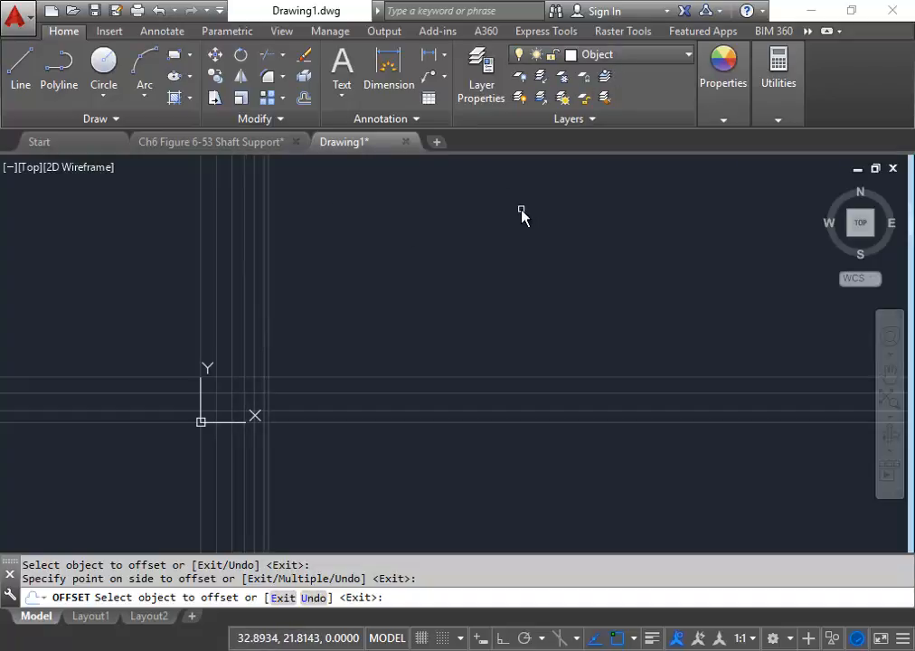
{"action": "key", "text": "Escape"}
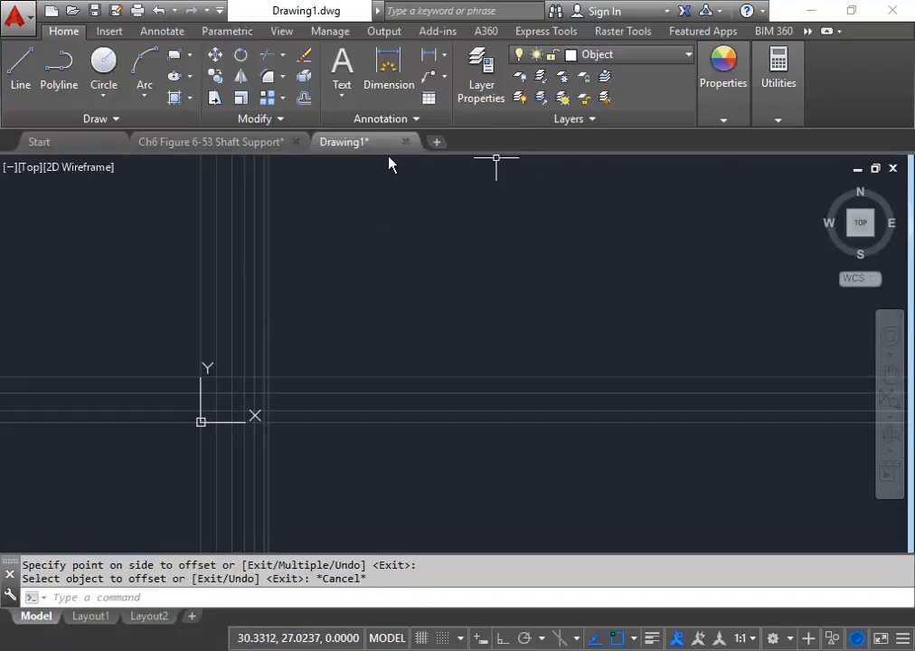
- Draw connected lines along the construction intersections from 0,0 through 7,0, 7,1.12 and 3.24,1.12 to 3.24,3
{"action": "left_click", "coordinate": [20, 62]}
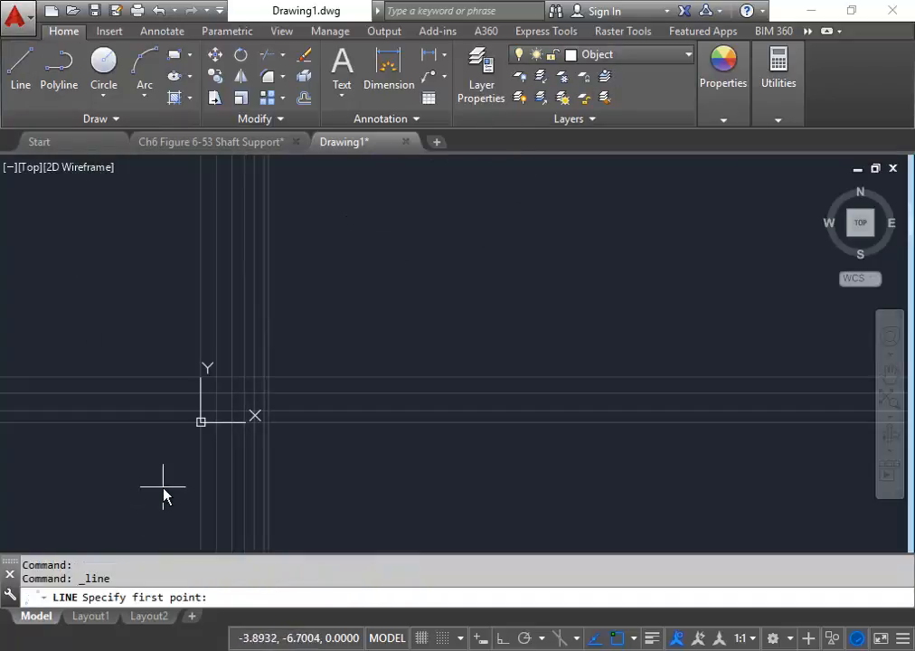
{"action": "scroll", "coordinate": [165, 486], "scroll_direction": "up", "scroll_amount": 4}
{"action": "mouse_move", "coordinate": [337, 375]}
{"action": "middle_mouse_down"}
{"action": "mouse_move", "coordinate": [241, 426]}
{"action": "mouse_move", "coordinate": [286, 435]}
{"action": "middle_mouse_up"}
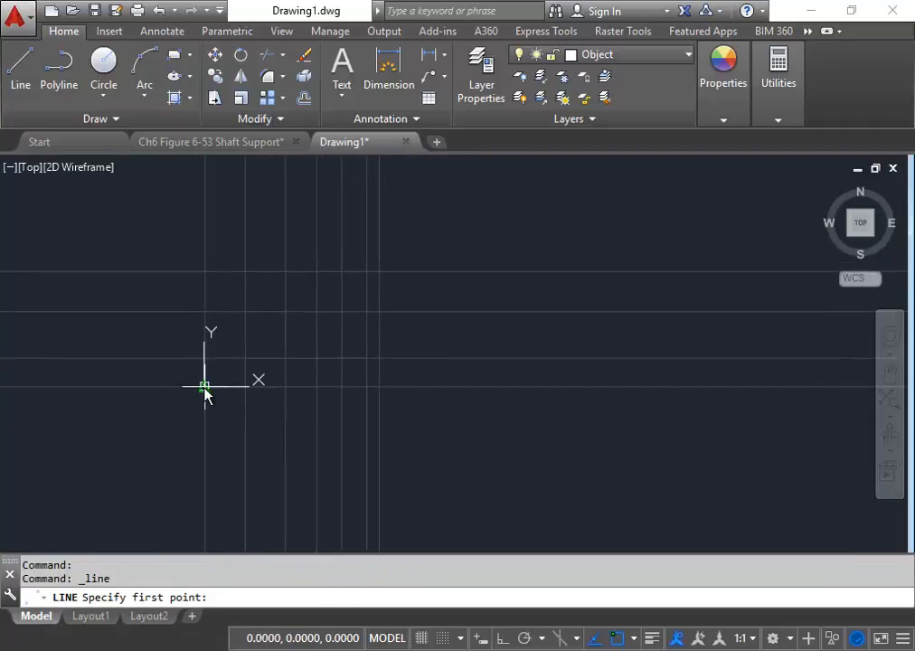
{"action": "left_click", "coordinate": [204, 387]}
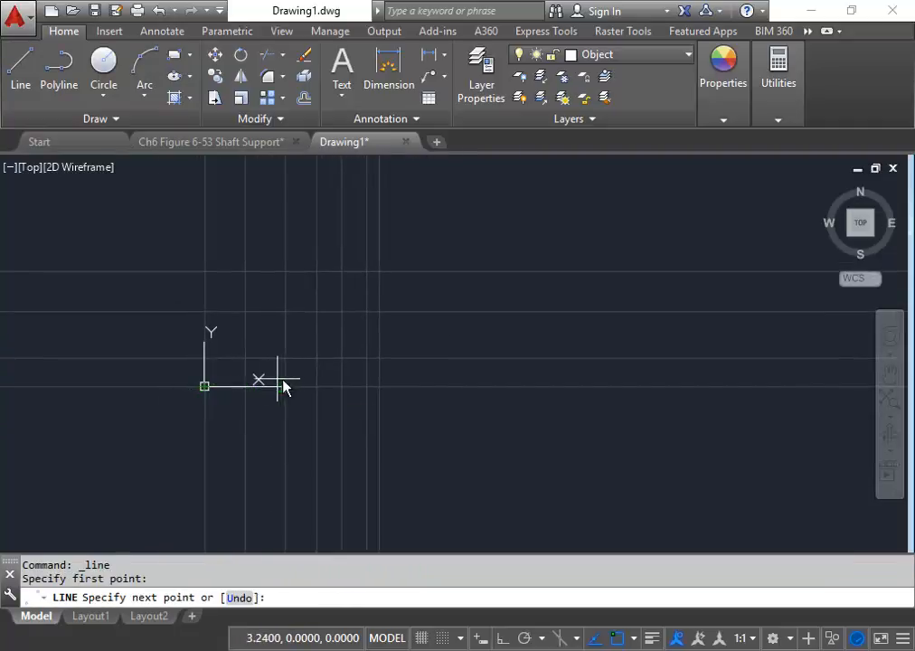
{"action": "left_click", "coordinate": [379, 387]}
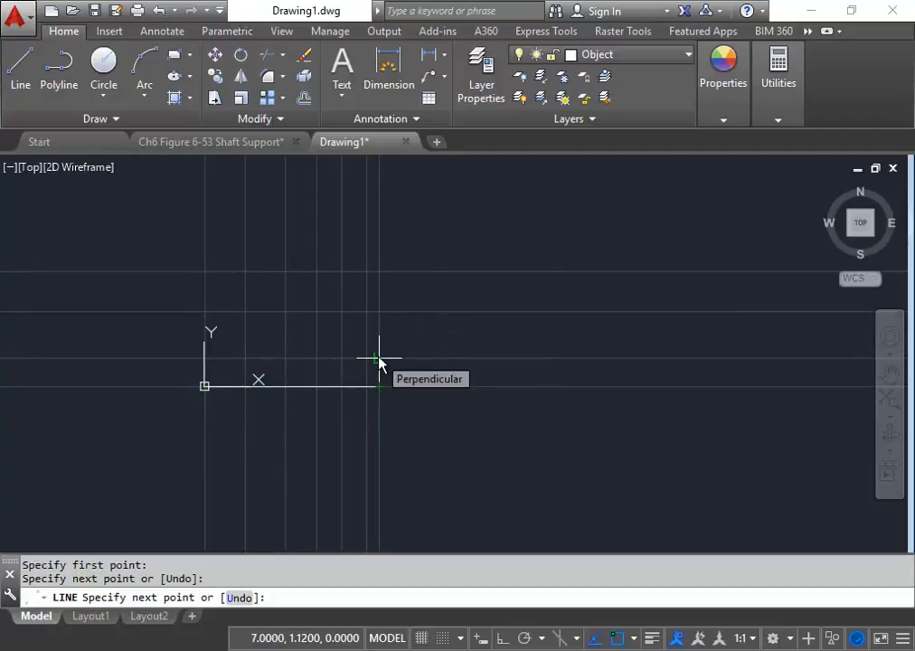
{"action": "left_click", "coordinate": [379, 359]}
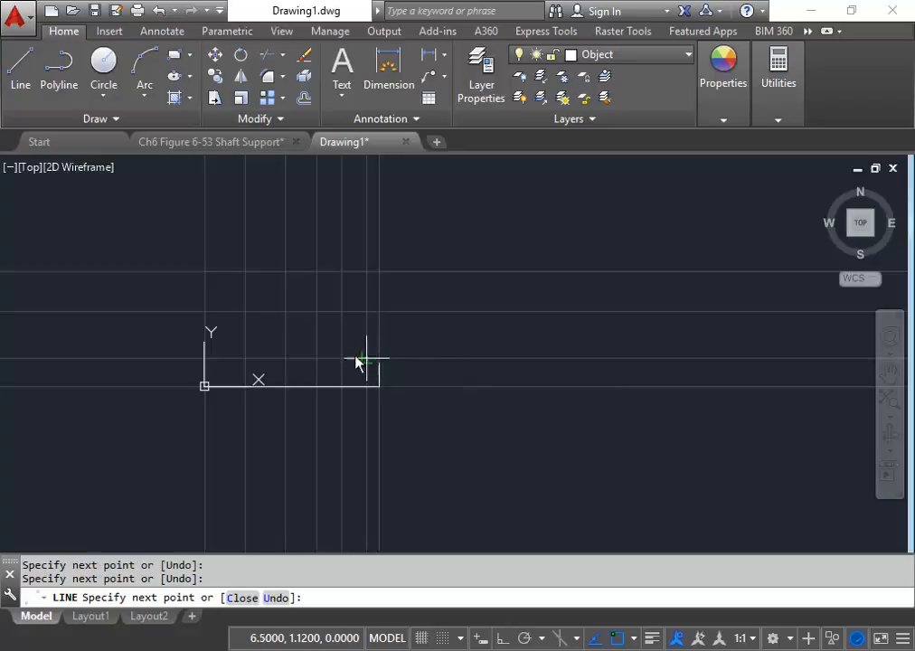
{"action": "left_click", "coordinate": [285, 360]}
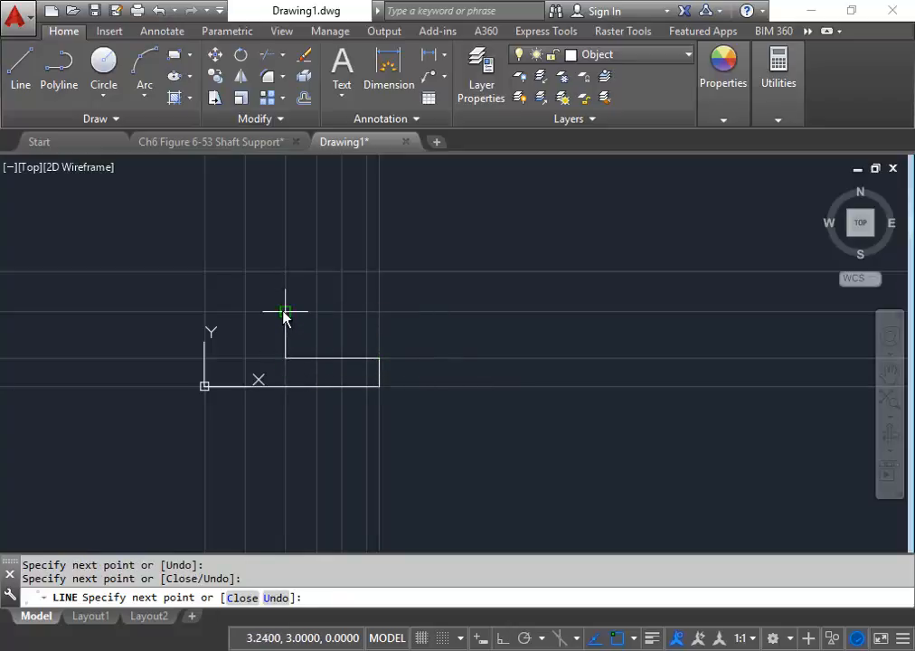
{"action": "left_click", "coordinate": [285, 311]}
{"action": "key", "text": "Return"}
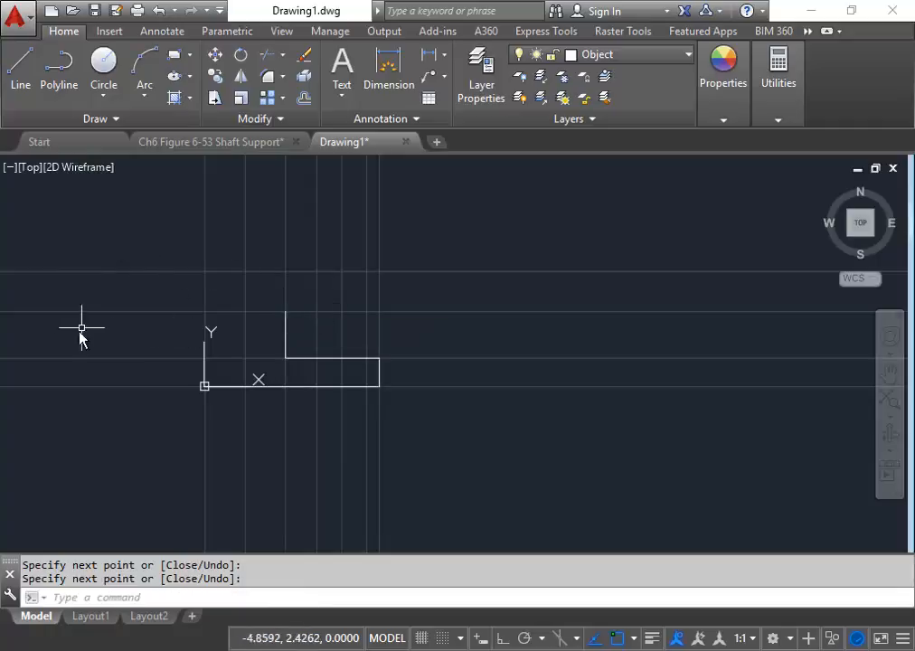
- Draw the vertical left edge of the support as a line from 0,3 to the origin
{"action": "left_click", "coordinate": [14, 77]}
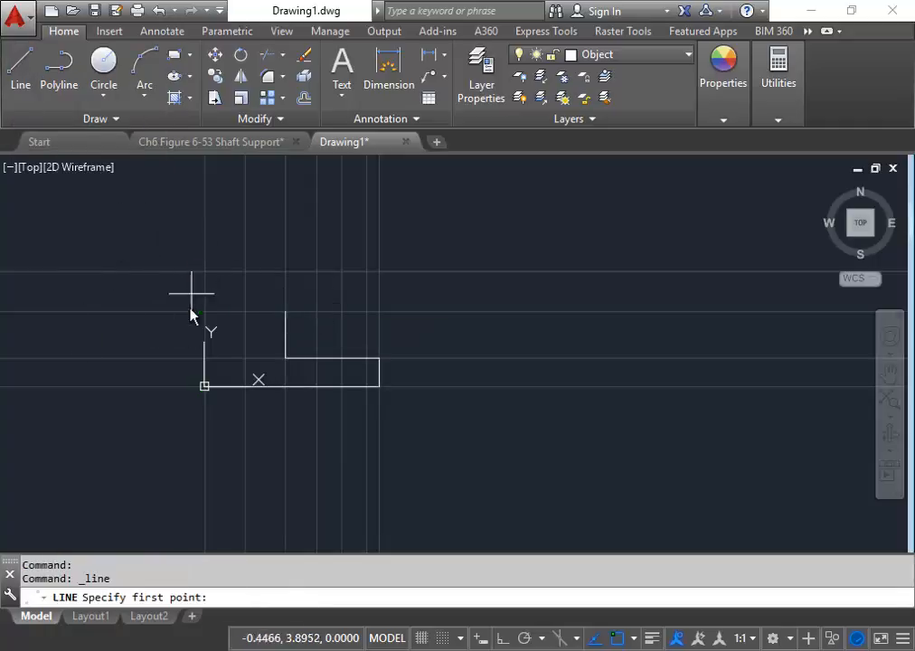
{"action": "left_click", "coordinate": [204, 315]}
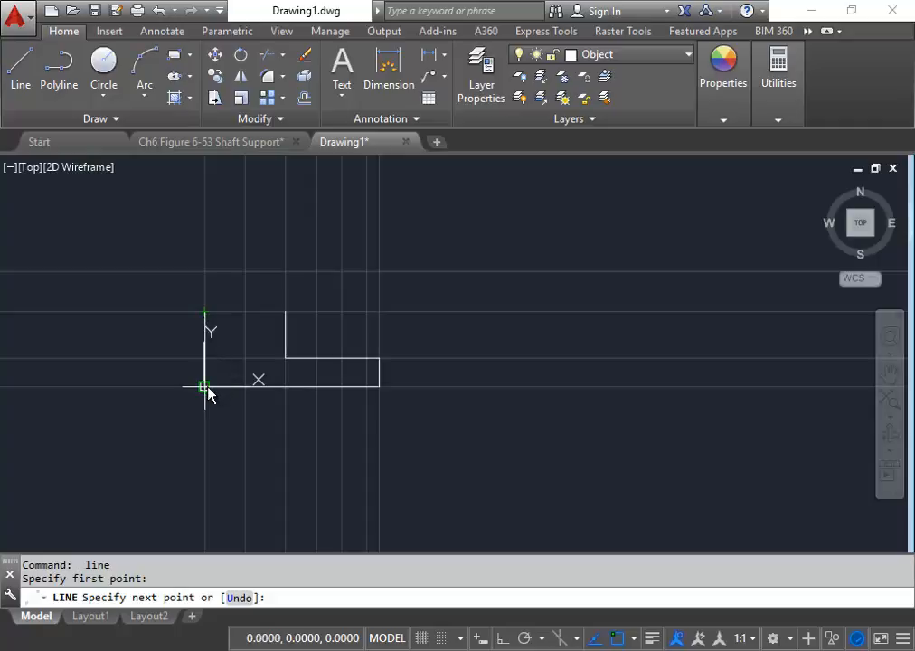
{"action": "left_click", "coordinate": [204, 386]}
{"action": "key", "text": "Escape"}
{"action": "key", "text": "Escape"}
- Draw a Start, End, Radius arc of radius 1.62 bulging upward from 0,3 to the upper end of the line at x = 3.24
{"action": "scroll", "coordinate": [222, 323], "scroll_direction": "up", "scroll_amount": 2}
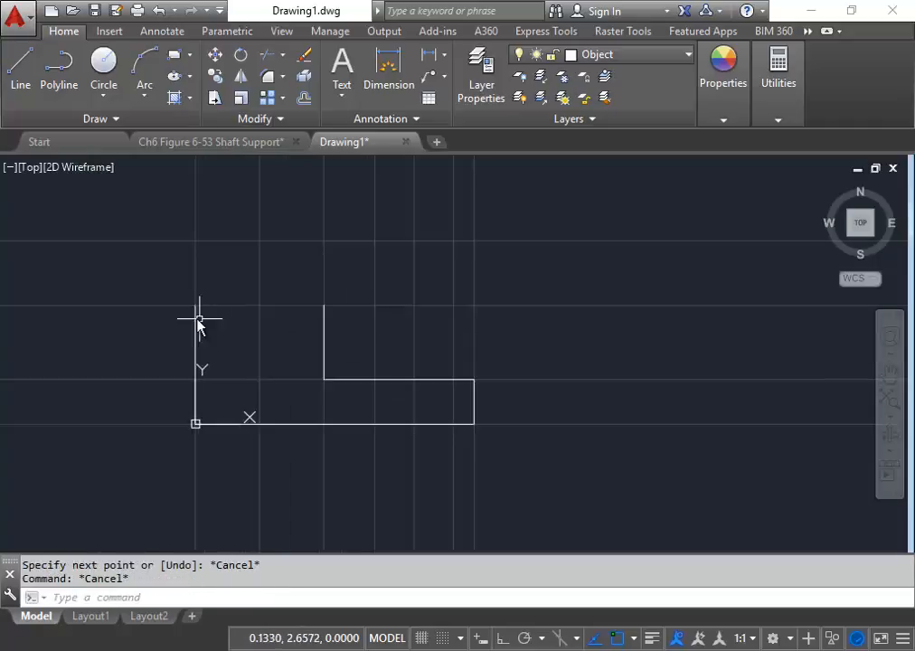
{"action": "scroll", "coordinate": [233, 350], "scroll_direction": "up", "scroll_amount": 1}
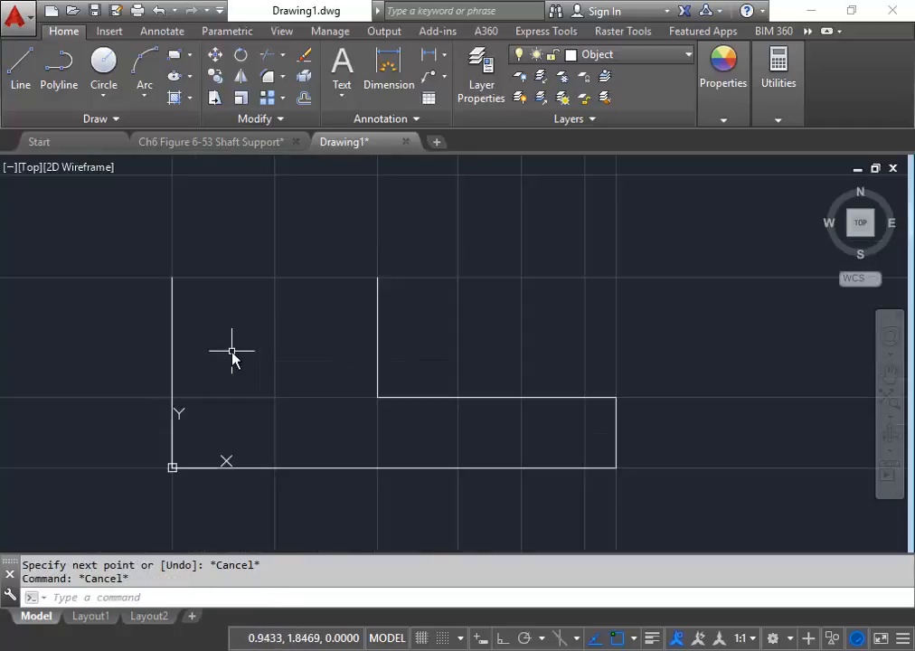
{"action": "middle_click_drag", "start_coordinate": [265, 351], "coordinate": [291, 408]}
{"action": "scroll", "coordinate": [289, 390], "scroll_direction": "down", "scroll_amount": 1}
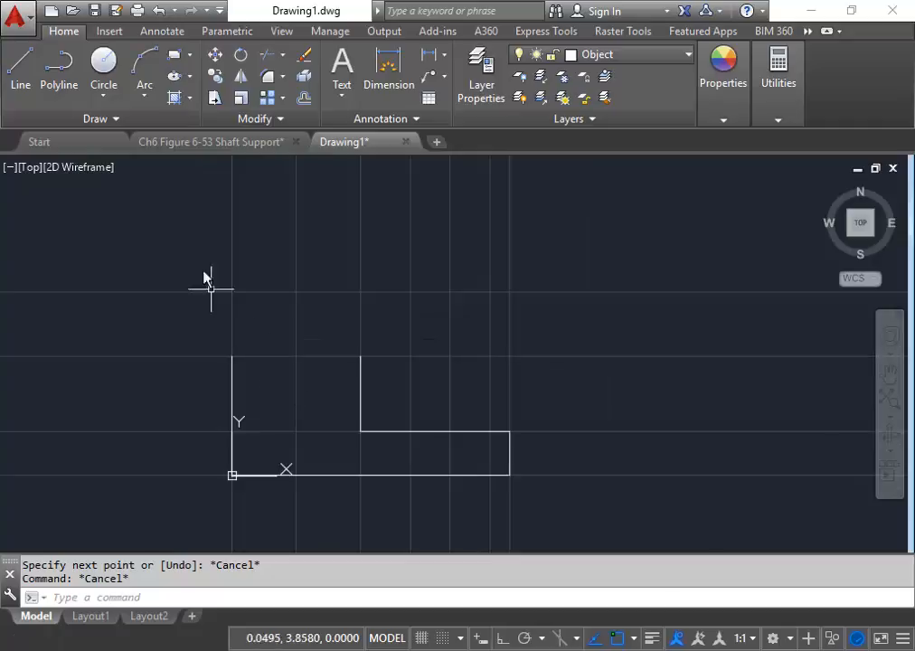
{"action": "left_click", "coordinate": [144, 100]}
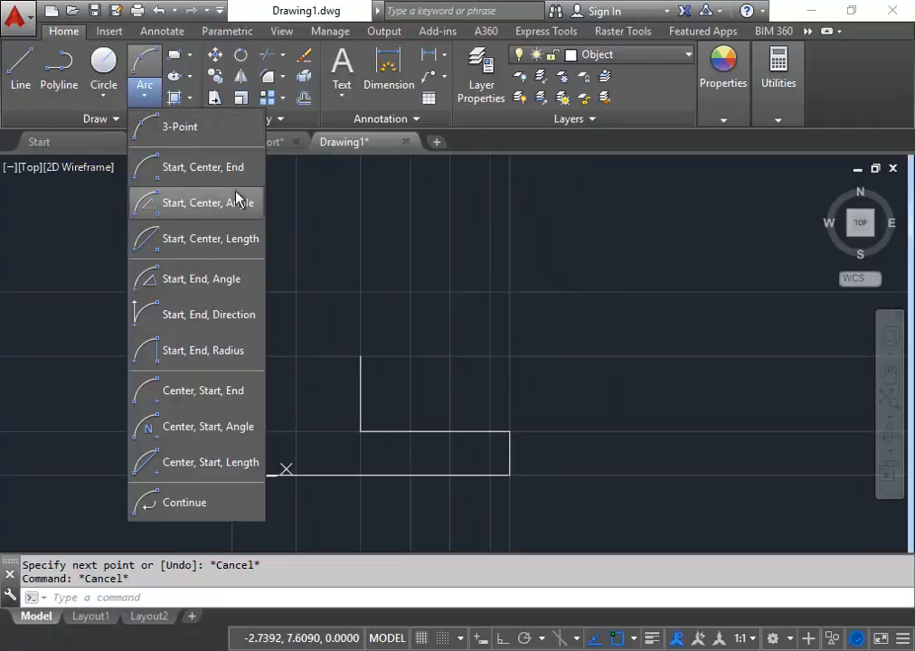
{"action": "left_click", "coordinate": [180, 352]}
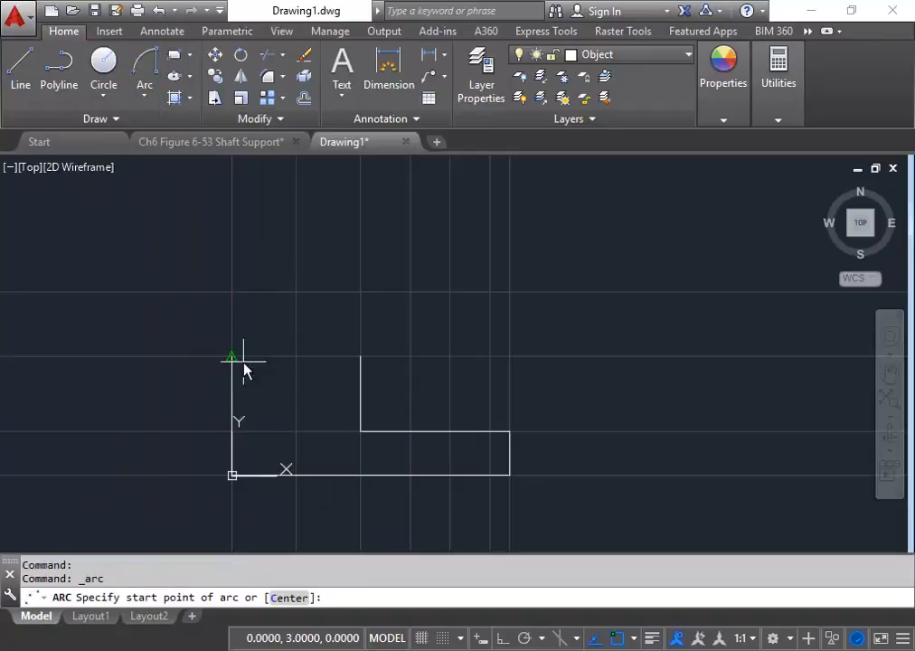
{"action": "left_click", "coordinate": [233, 357]}
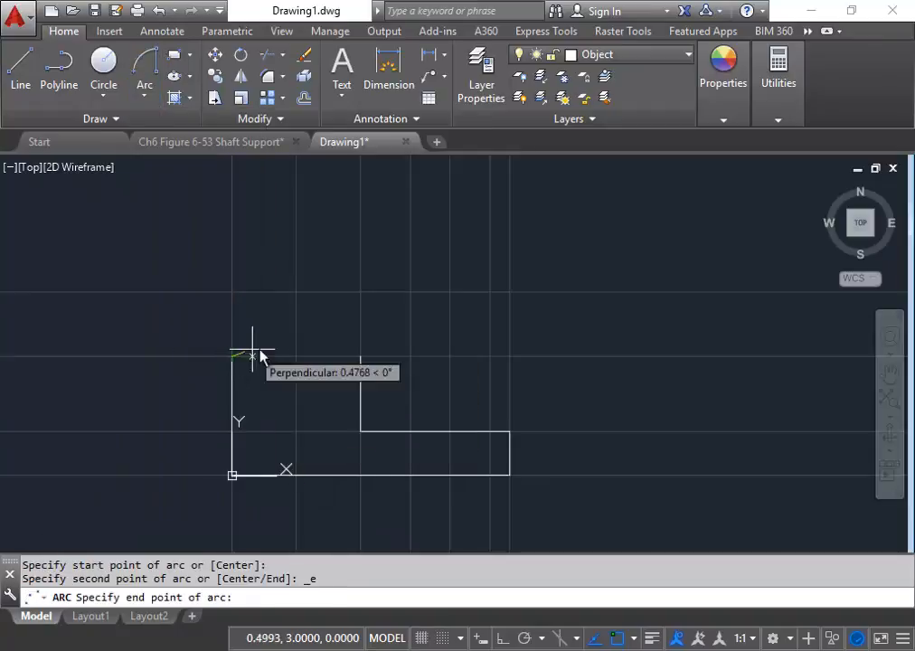
{"action": "left_click", "coordinate": [361, 357]}
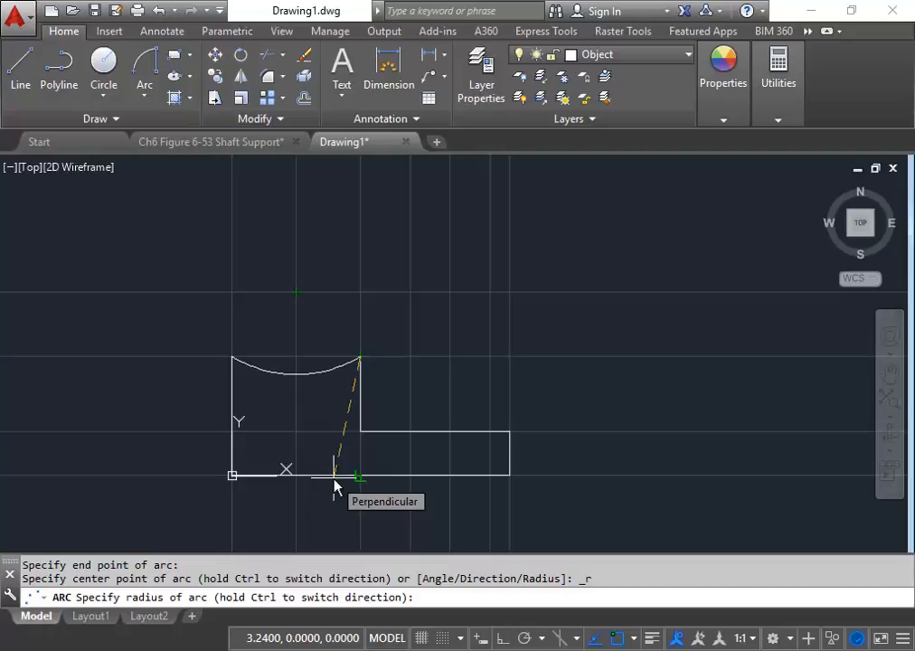
{"action": "type", "text": "1.62"}
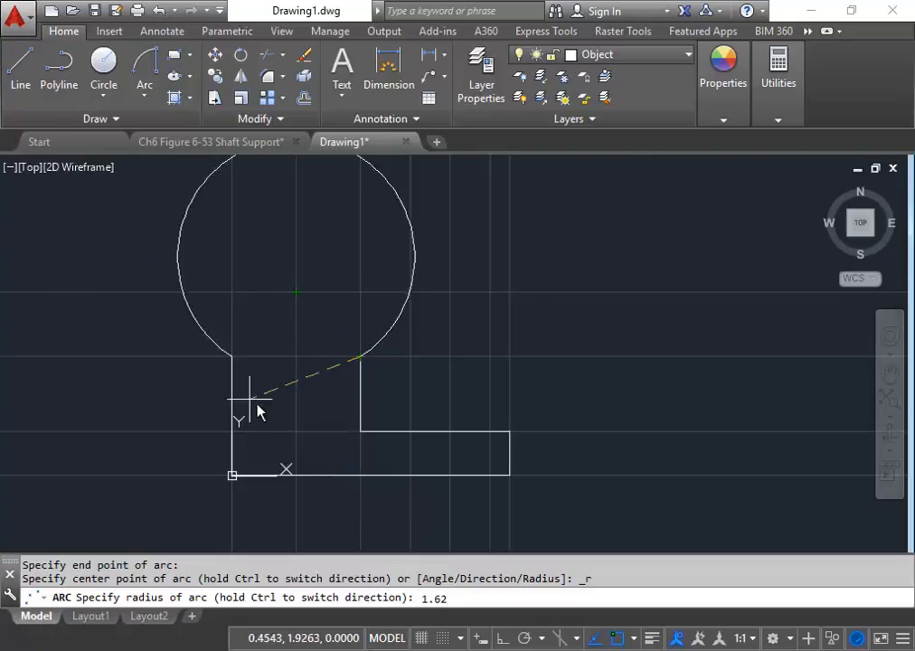
{"action": "key", "text": "Return"}
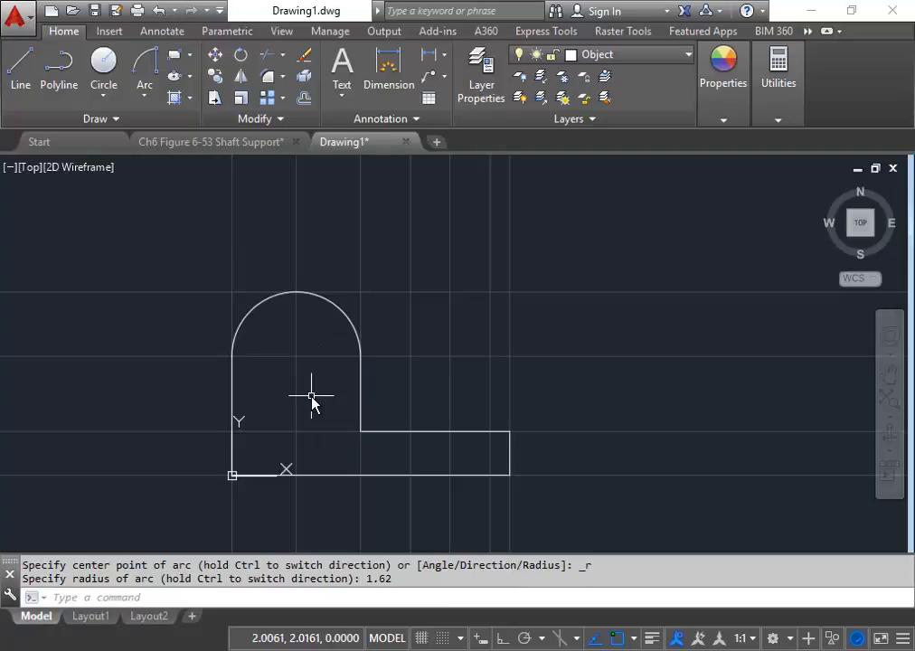
- Draw a 1.50 diameter circle centered at the construction line intersection 1.62,3 inside the rounded top
{"action": "left_click", "coordinate": [104, 101]}
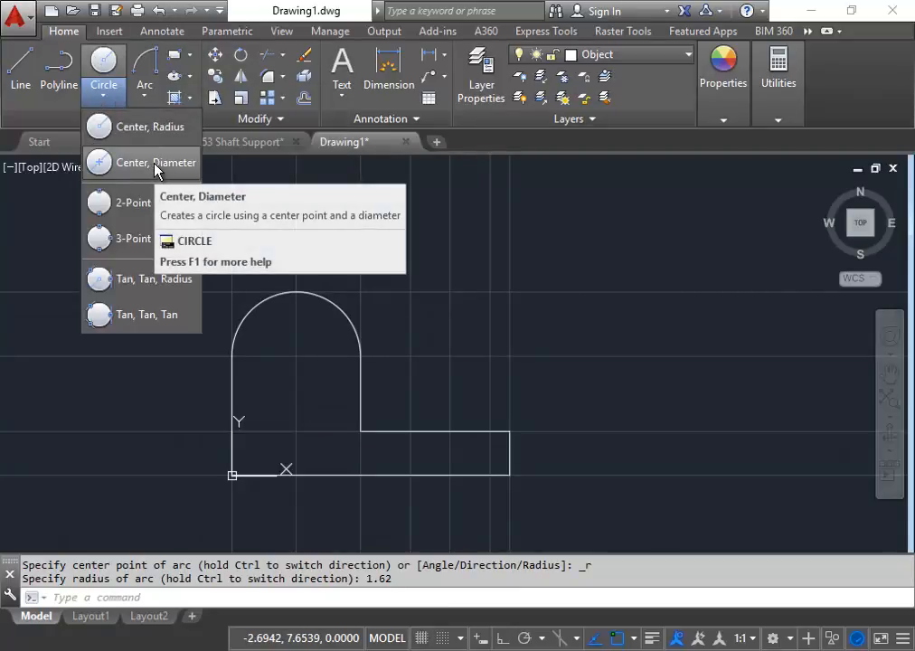
{"action": "left_click", "coordinate": [155, 166]}
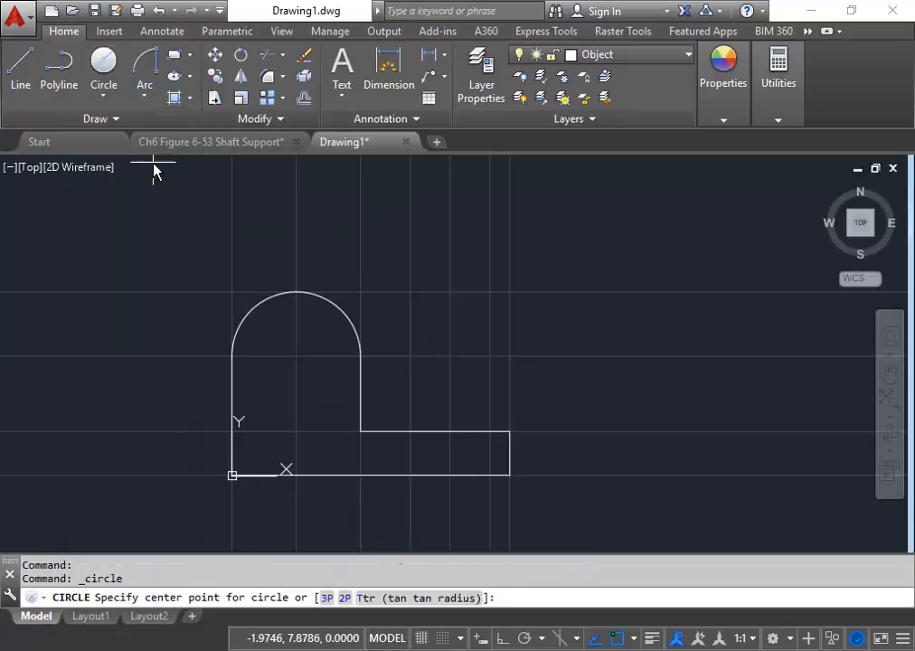
{"action": "left_click", "coordinate": [296, 357]}
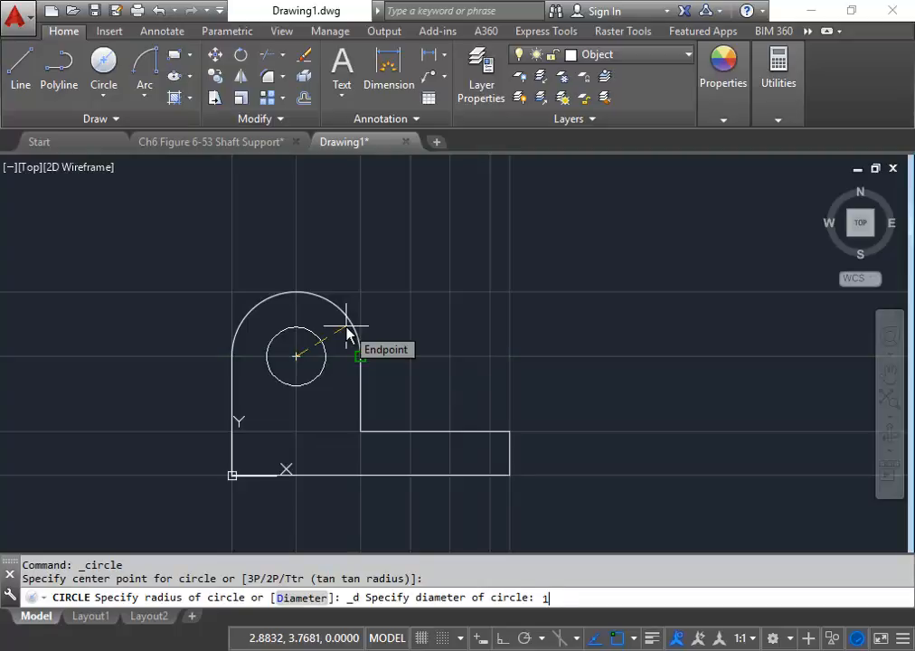
{"action": "key", "text": "Return"}
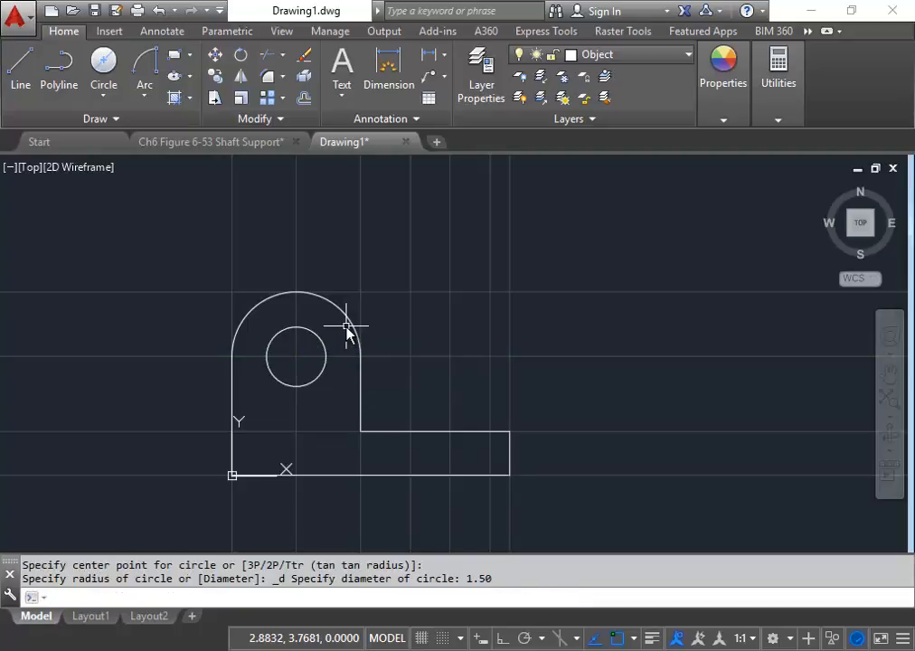
- Draw a concentric 2.00 diameter circle around the 1.50 diameter hole
{"action": "left_click", "coordinate": [105, 66]}
{"action": "left_click", "coordinate": [294, 359]}
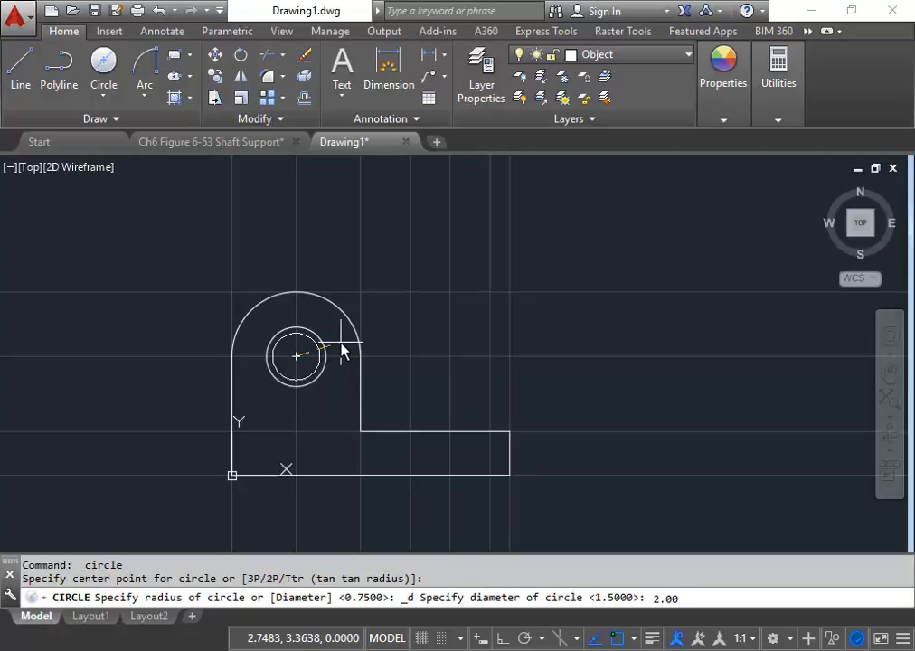
{"action": "key", "text": "Return"}
- Offset the horizontal construction line along the base's upper edge (y = 1.12) downward by .50
{"action": "middle_click_drag", "start_coordinate": [465, 435], "coordinate": [310, 373]}
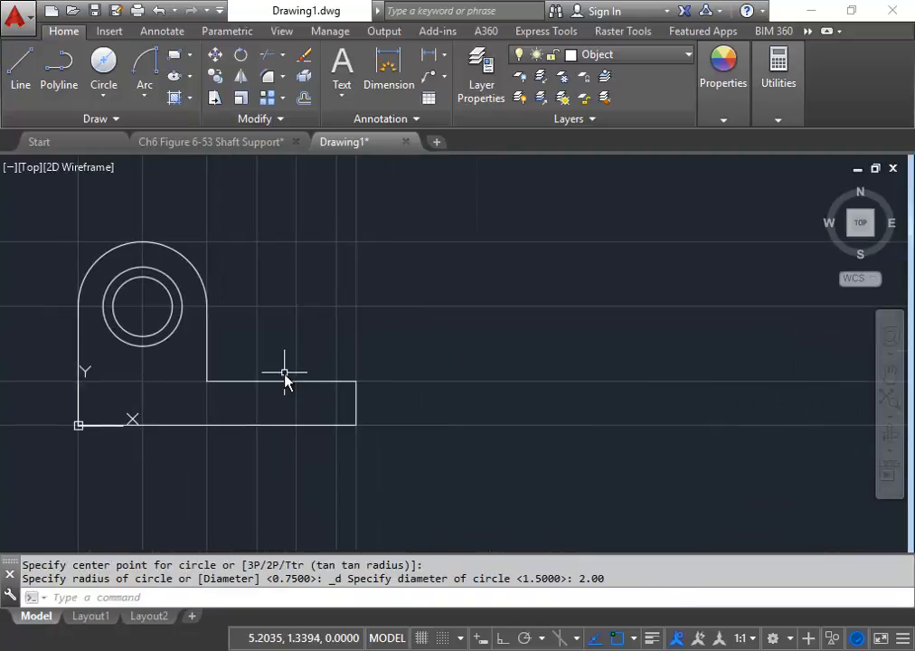
{"action": "scroll", "coordinate": [279, 388], "scroll_direction": "up", "scroll_amount": 2}
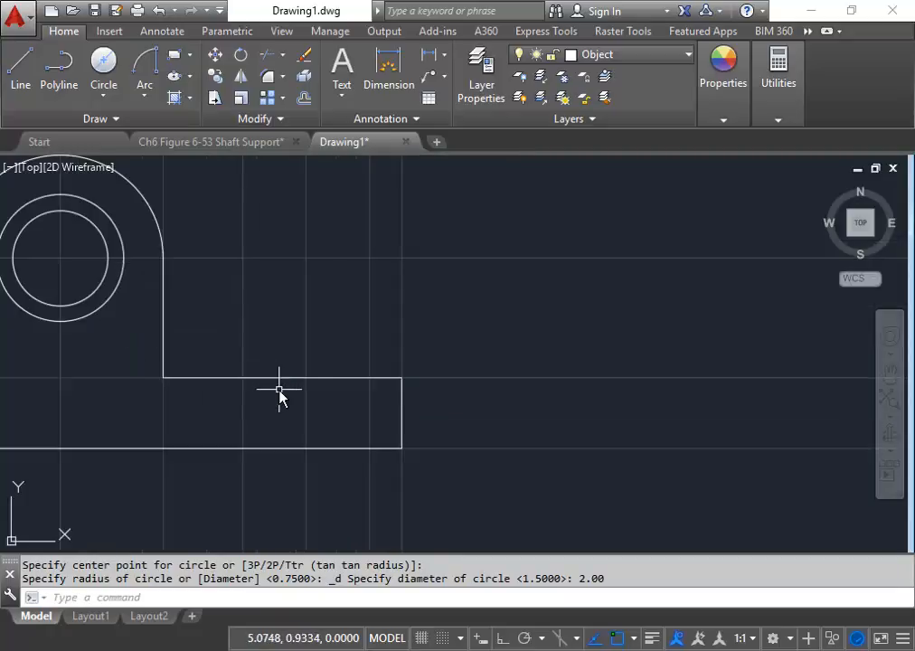
{"action": "middle_click_drag", "start_coordinate": [279, 387], "coordinate": [316, 384]}
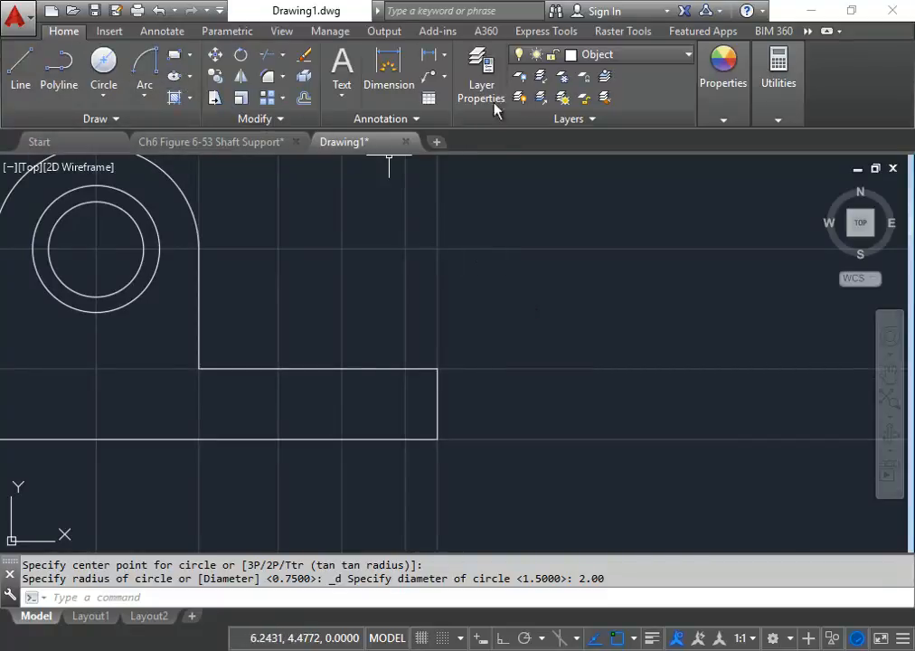
{"action": "left_click", "coordinate": [305, 104]}
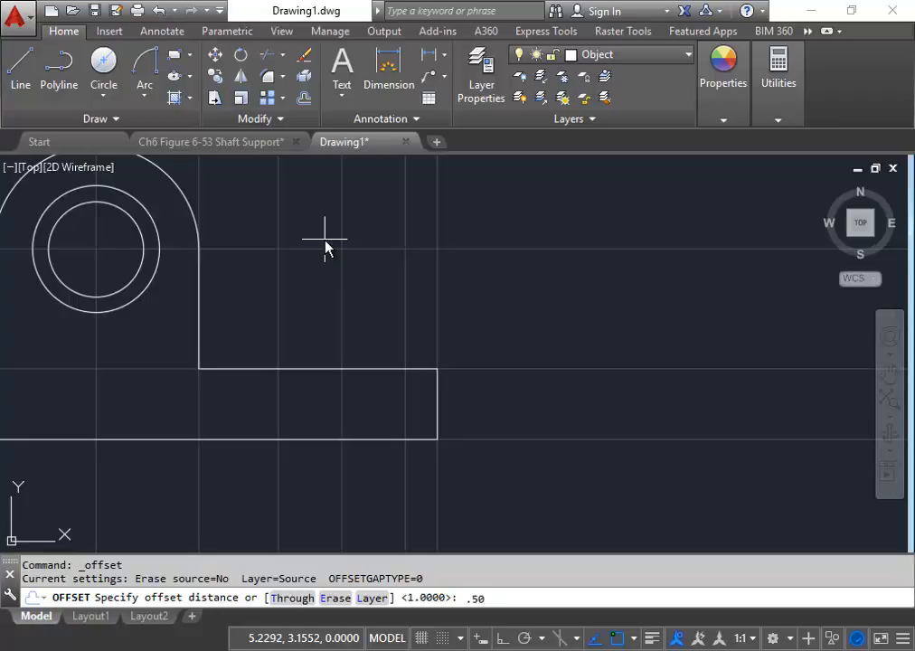
{"action": "key", "text": "Return"}
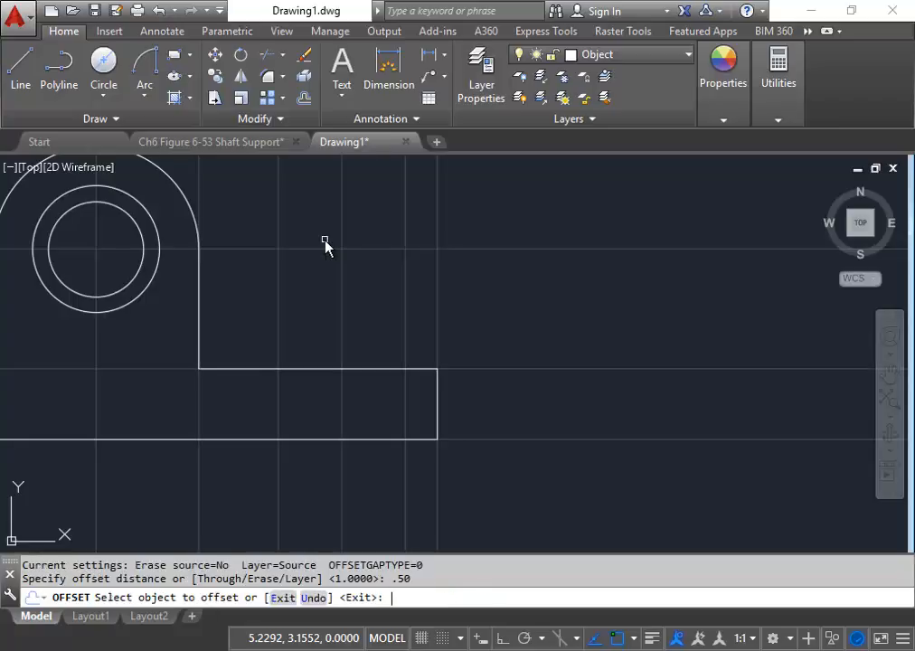
{"action": "left_click", "coordinate": [529, 372]}
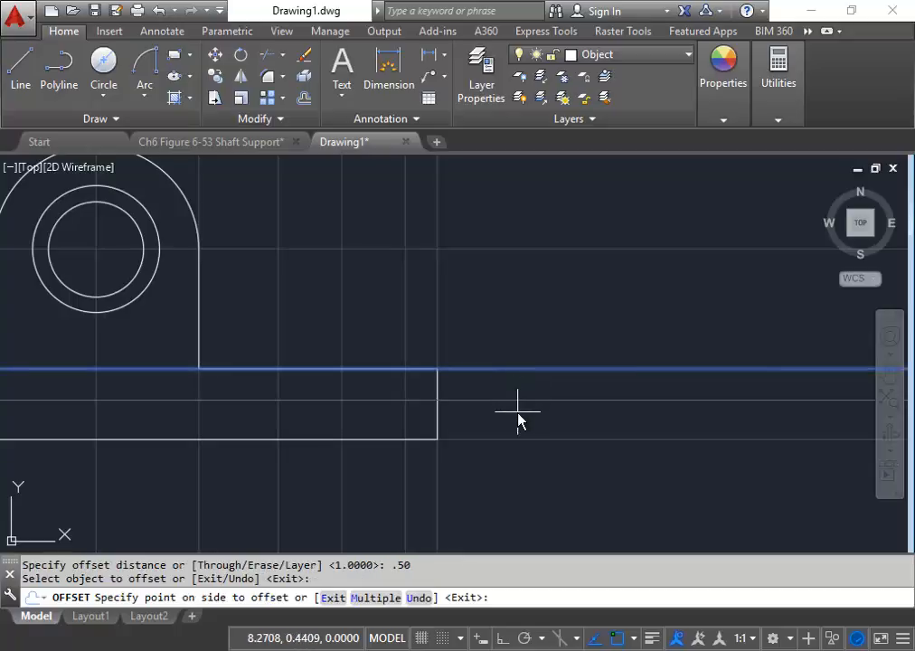
{"action": "left_click", "coordinate": [517, 425]}
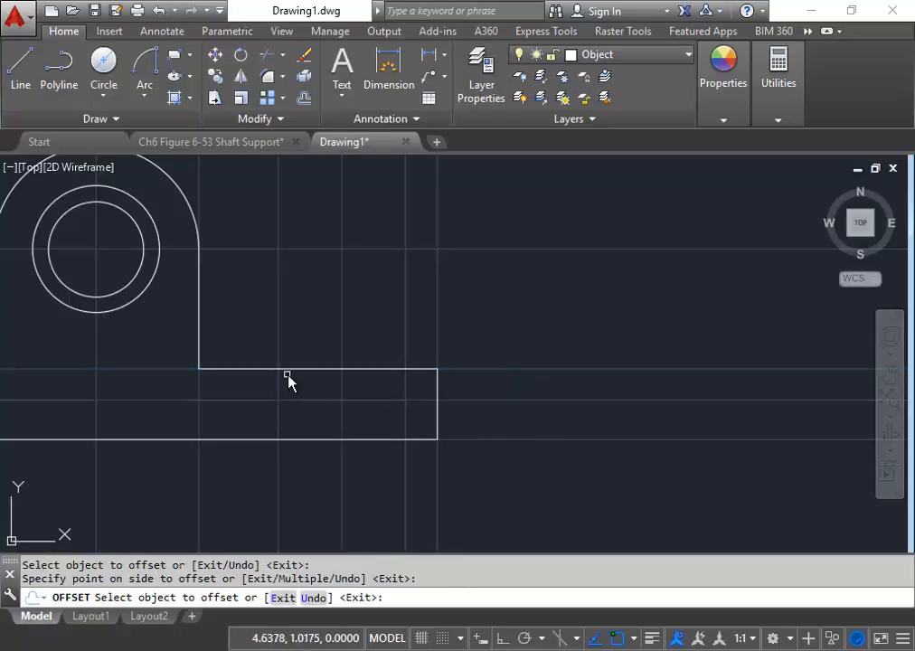
- Offset the vertical construction line at x = 5.50 by .75 to both sides
{"action": "right_click", "coordinate": [308, 309]}
{"action": "left_click", "coordinate": [344, 316]}
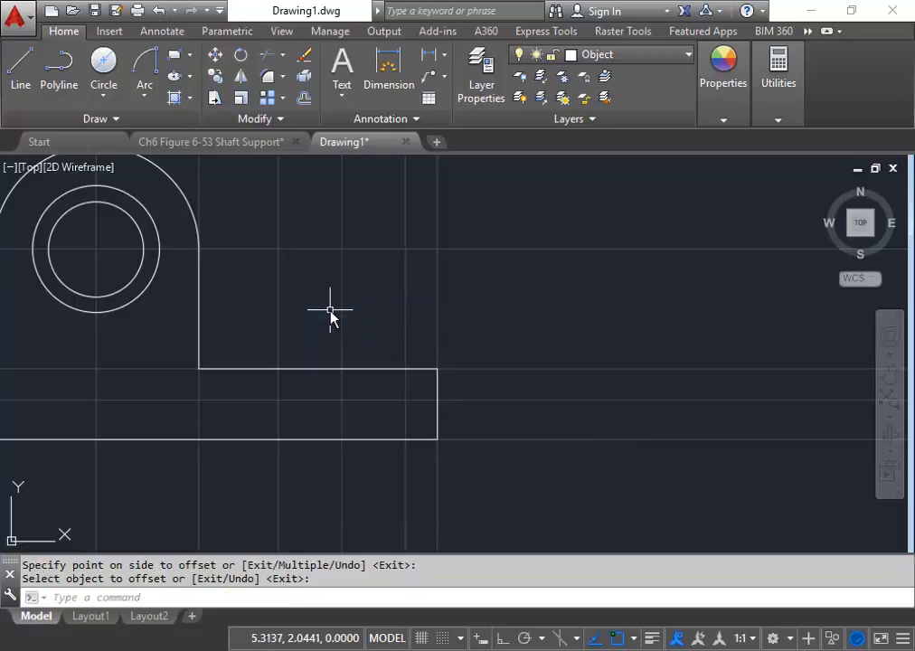
{"action": "left_click", "coordinate": [303, 101]}
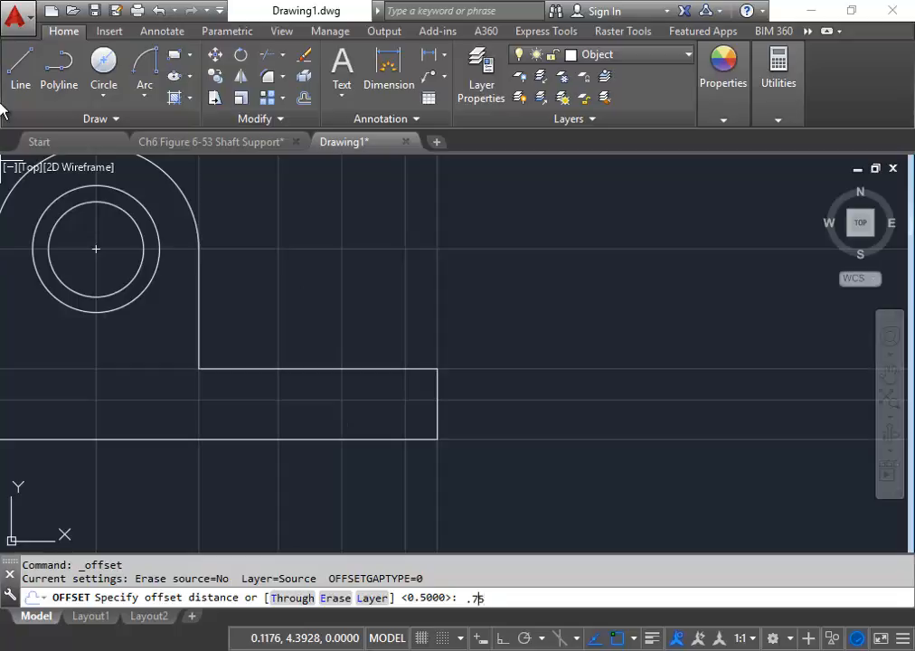
{"action": "type", "text": ".75"}
{"action": "key", "text": "Return"}
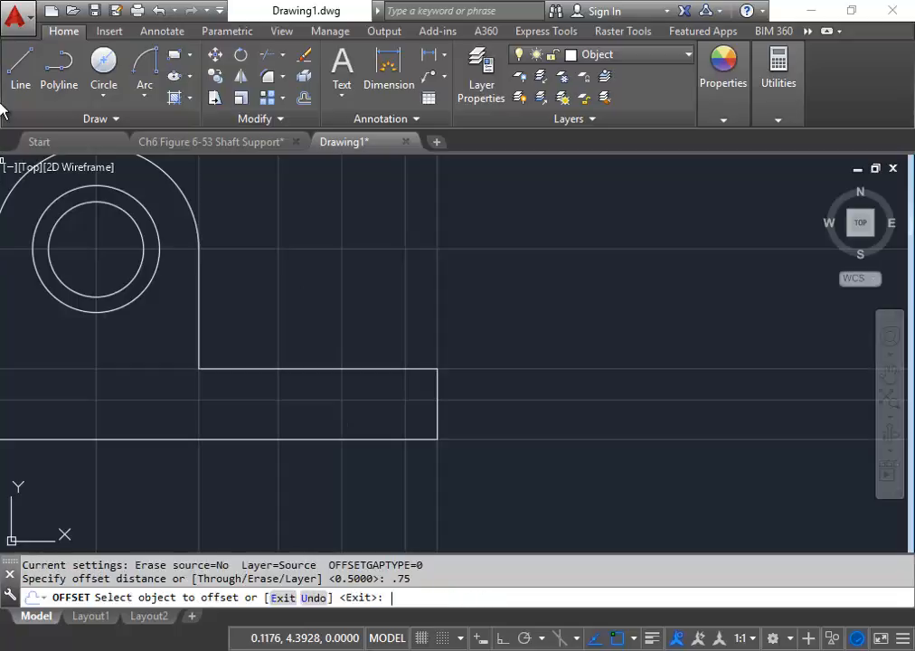
{"action": "left_click", "coordinate": [342, 305]}
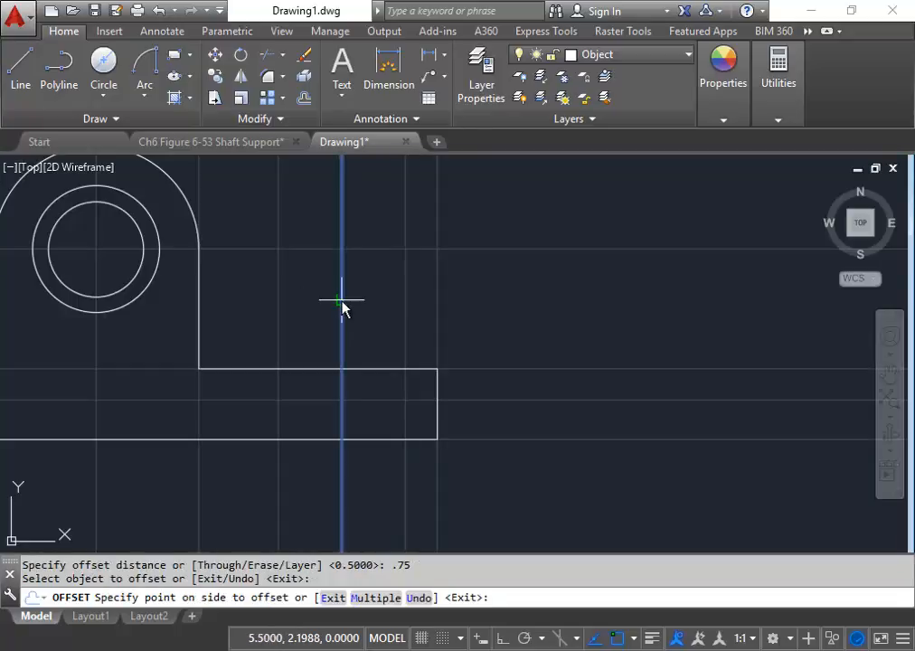
{"action": "left_click", "coordinate": [321, 311]}
{"action": "left_click", "coordinate": [343, 314]}
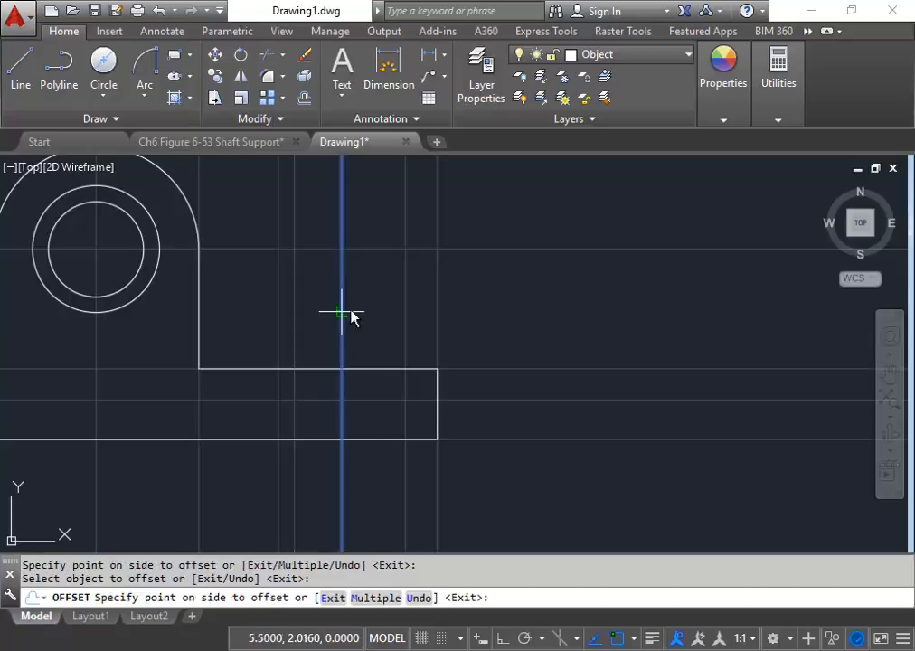
{"action": "left_click", "coordinate": [376, 315]}
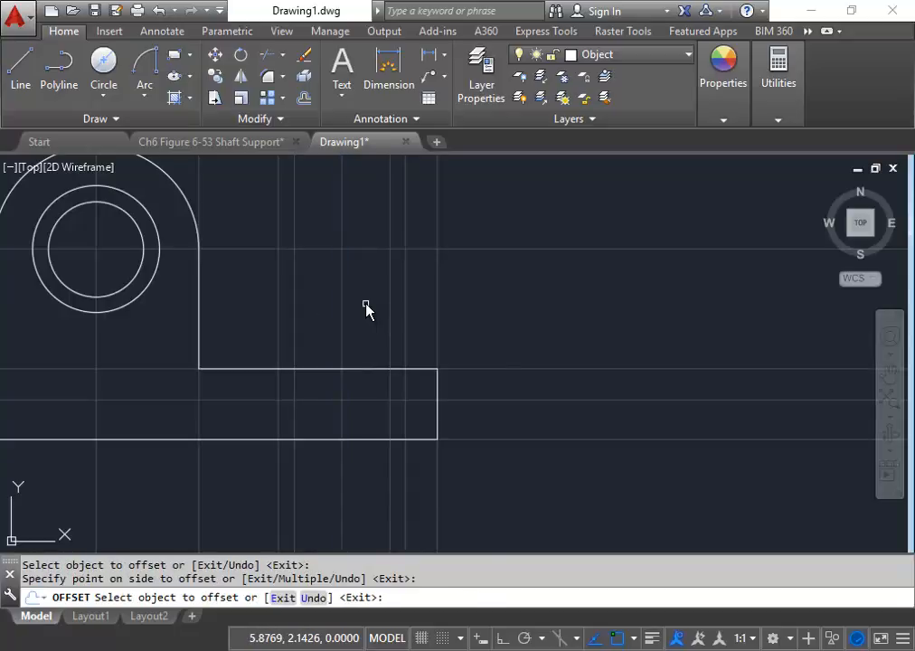
{"action": "right_click", "coordinate": [365, 308]}
{"action": "left_click", "coordinate": [392, 314]}
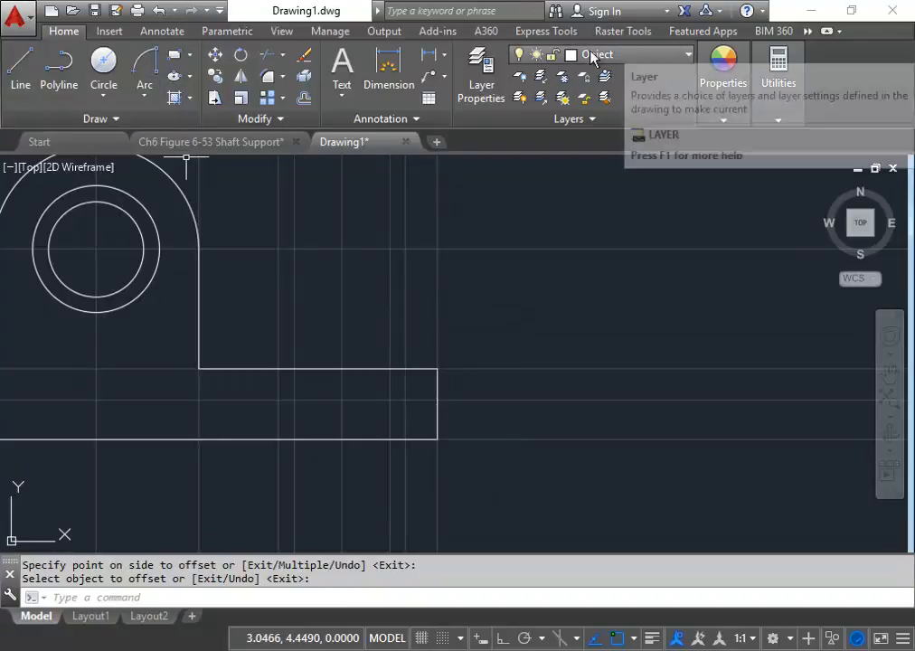
- On the Hidden layer, draw the counterbore outline from 4.50,1.12 down to y = .62, across to x = 6.50 and up to the base's upper edge
{"action": "left_click", "coordinate": [667, 59]}
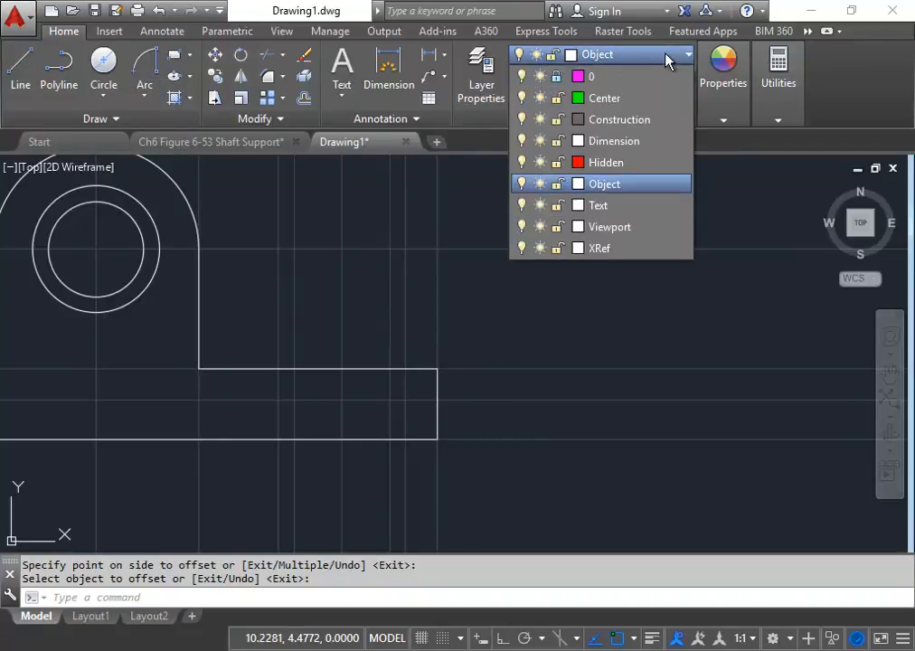
{"action": "left_click", "coordinate": [612, 169]}
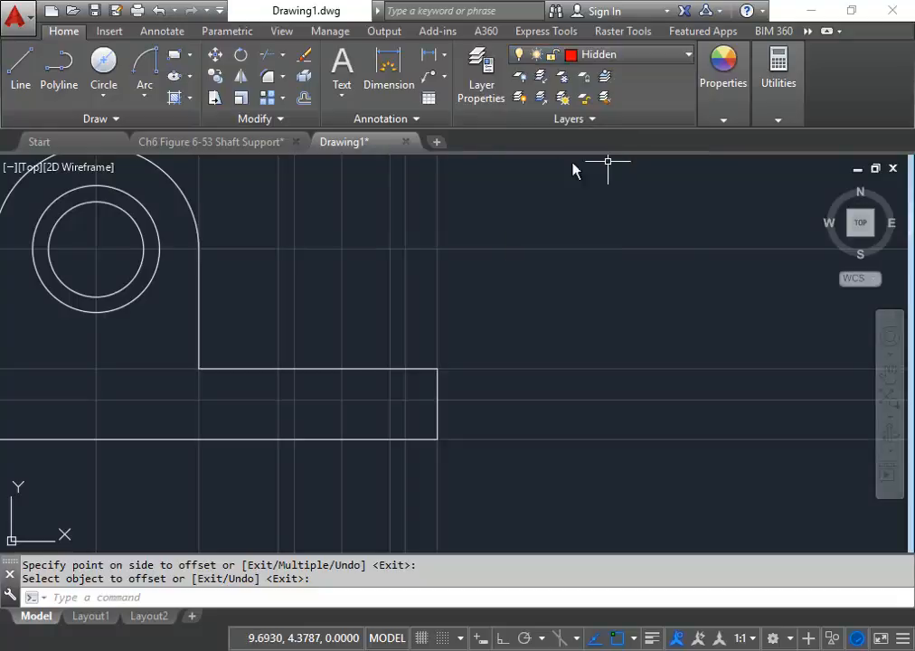
{"action": "left_click", "coordinate": [20, 65]}
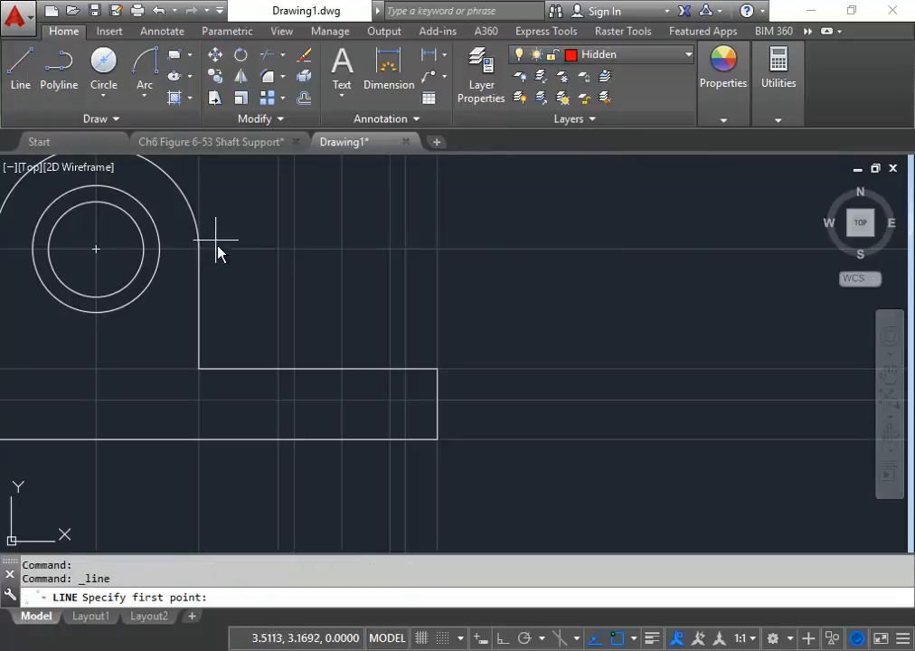
{"action": "left_click", "coordinate": [279, 369]}
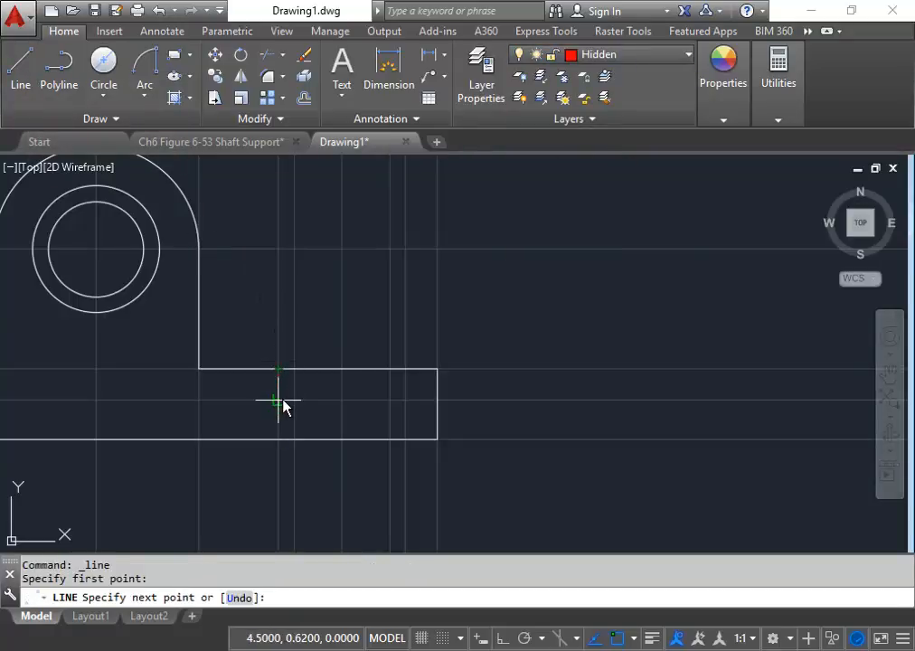
{"action": "left_click", "coordinate": [278, 399]}
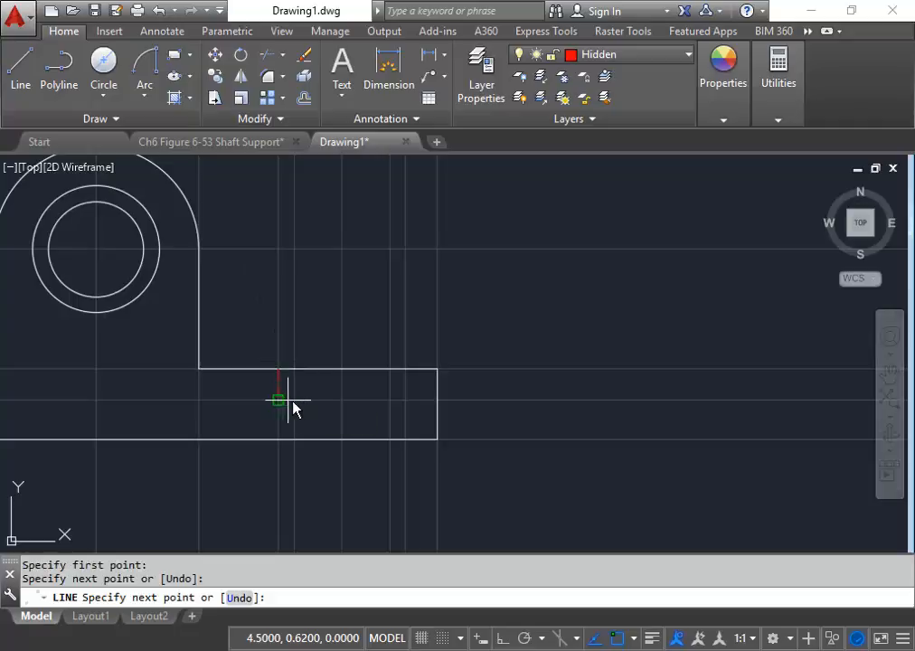
{"action": "left_click", "coordinate": [406, 400]}
{"action": "left_click", "coordinate": [406, 369]}
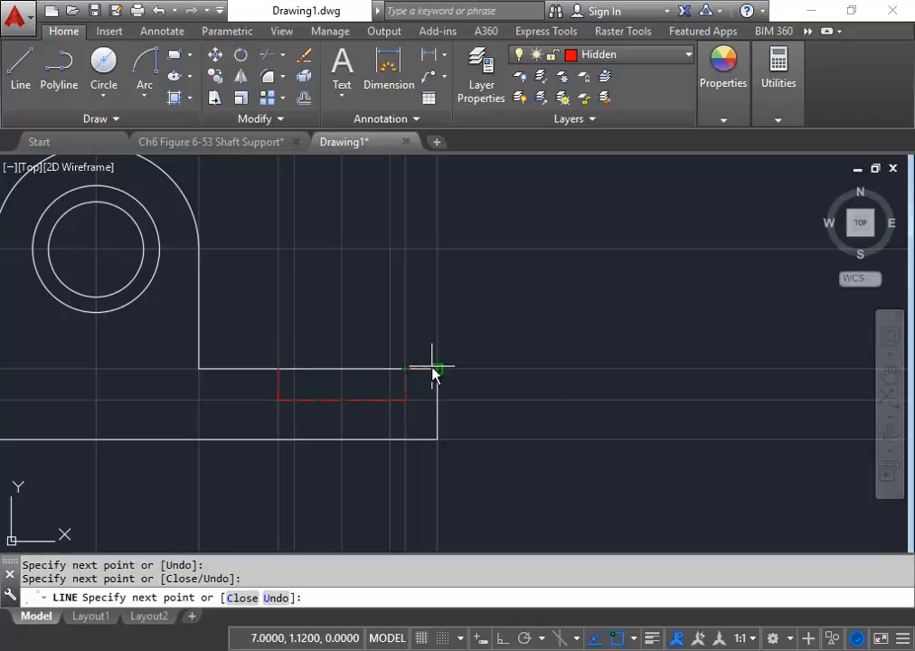
{"action": "key", "text": "Escape"}
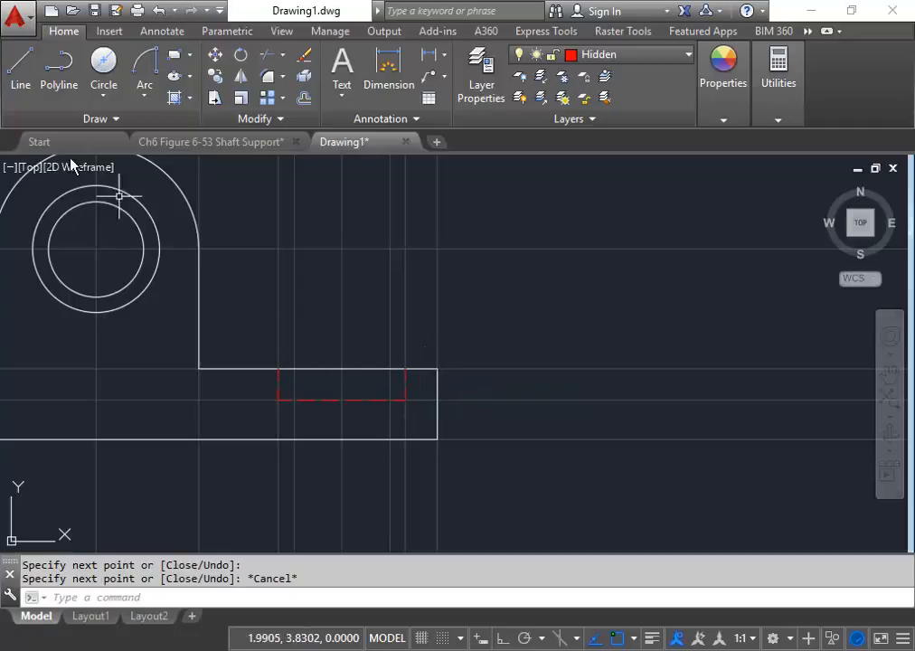
- Draw two vertical hidden lines from the counterbore floor to the base's lower edge along the construction lines .75 either side of the hole's center
{"action": "left_click", "coordinate": [20, 72]}
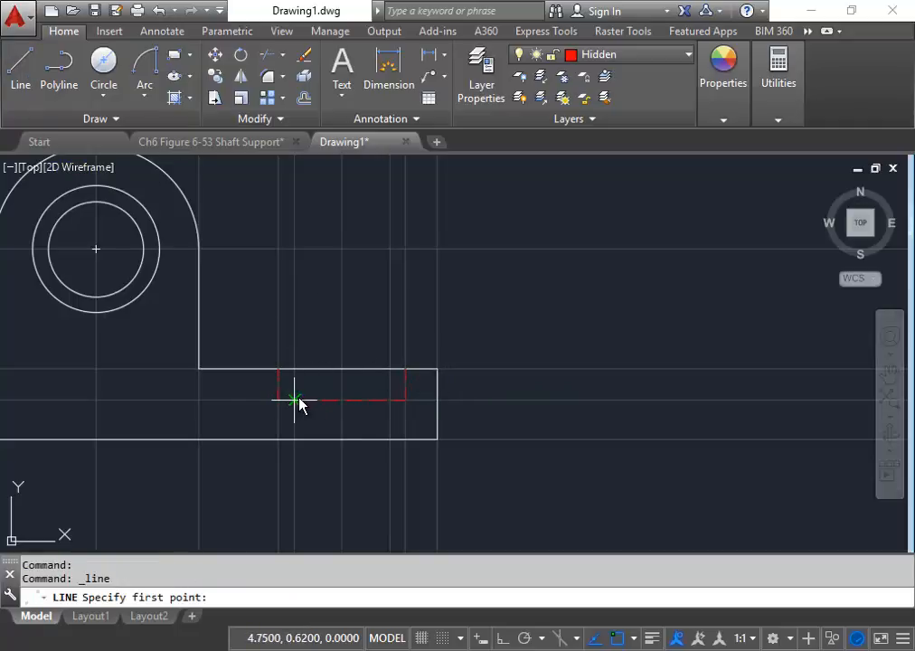
{"action": "left_click", "coordinate": [295, 400]}
{"action": "left_click", "coordinate": [295, 439]}
{"action": "key", "text": "Escape"}
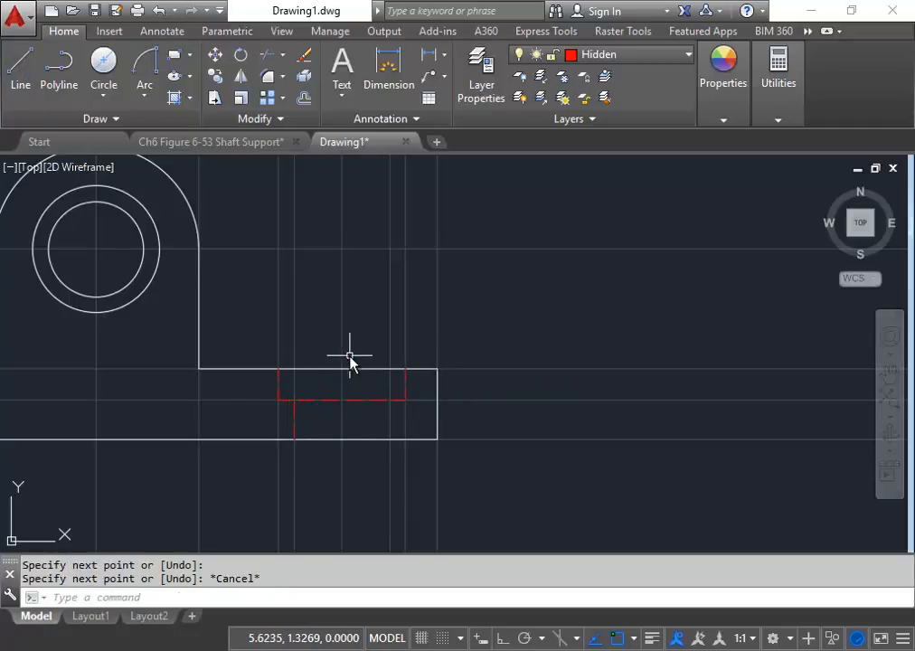
{"action": "left_click", "coordinate": [20, 70]}
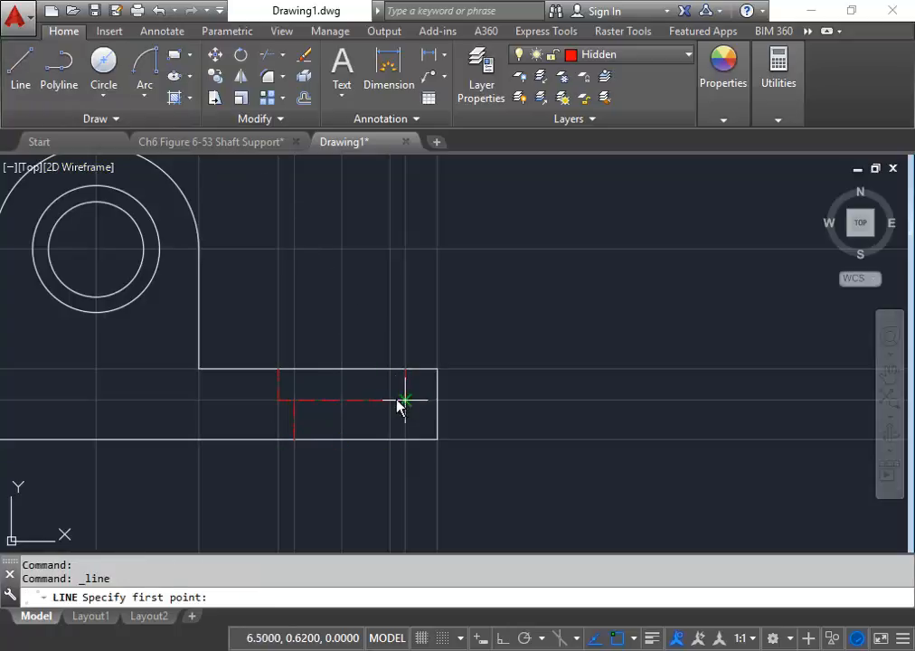
{"action": "left_click", "coordinate": [403, 400]}
{"action": "left_click", "coordinate": [390, 440]}
{"action": "key", "text": "Escape"}
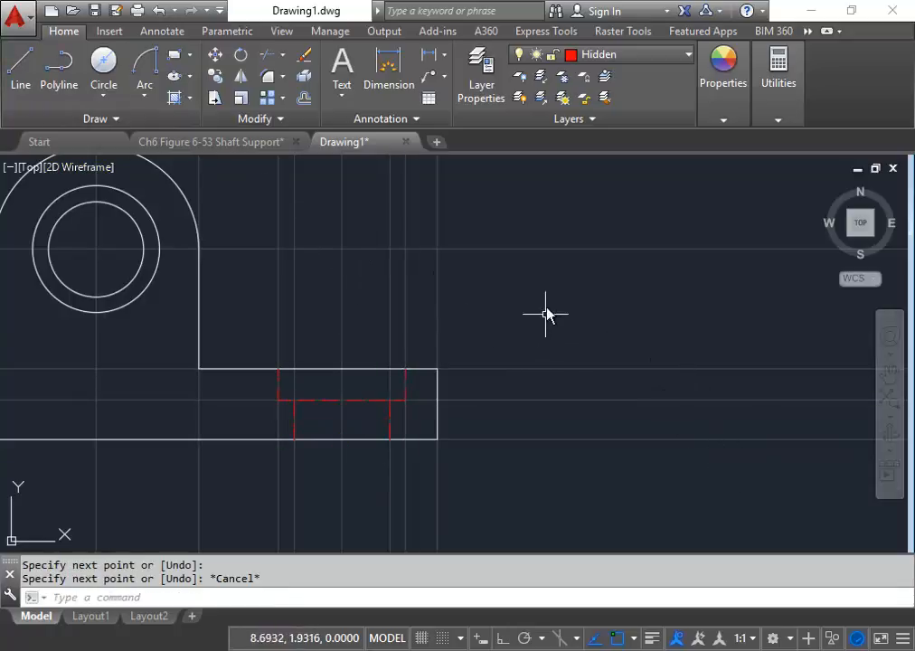
- On the Center layer, draw a vertical line at x = 5.50 from the base's upper edge to its lower edge
{"action": "mouse_move", "coordinate": [452, 290]}
{"action": "middle_mouse_down"}
{"action": "mouse_move", "coordinate": [486, 289]}
{"action": "mouse_move", "coordinate": [492, 320]}
{"action": "mouse_move", "coordinate": [488, 310]}
{"action": "middle_mouse_up"}
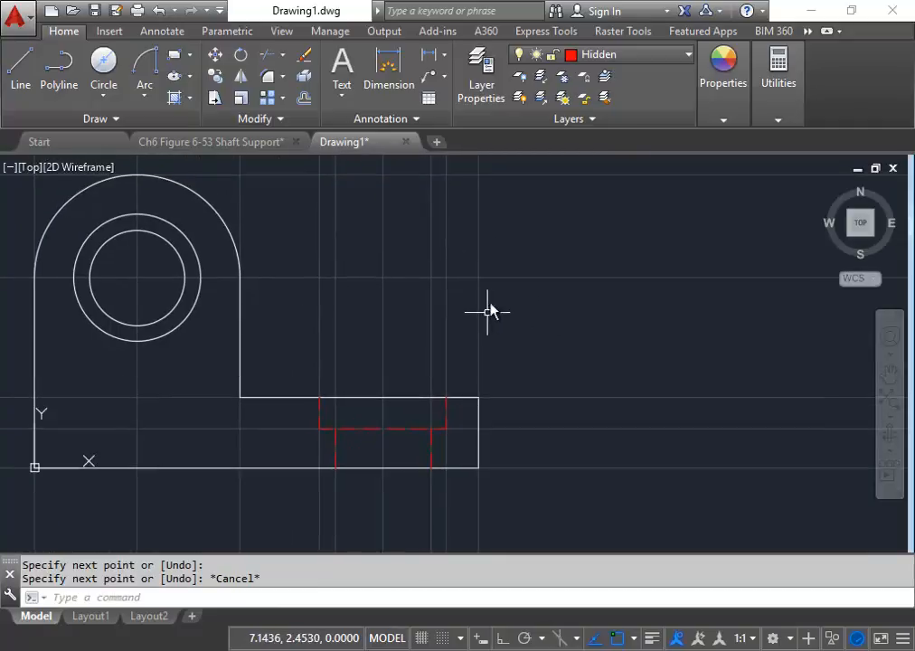
{"action": "left_click", "coordinate": [661, 58]}
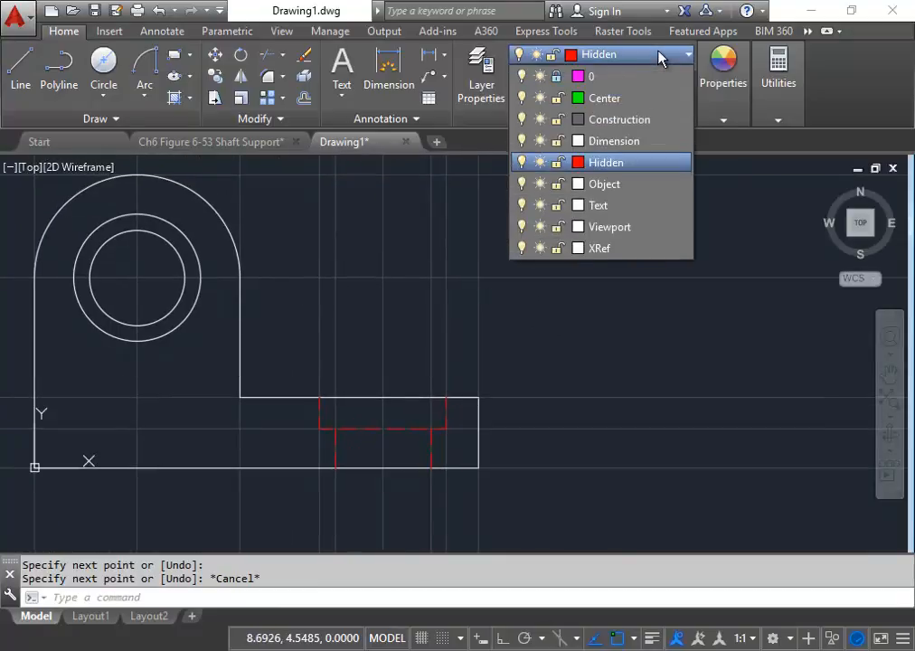
{"action": "left_click", "coordinate": [614, 101]}
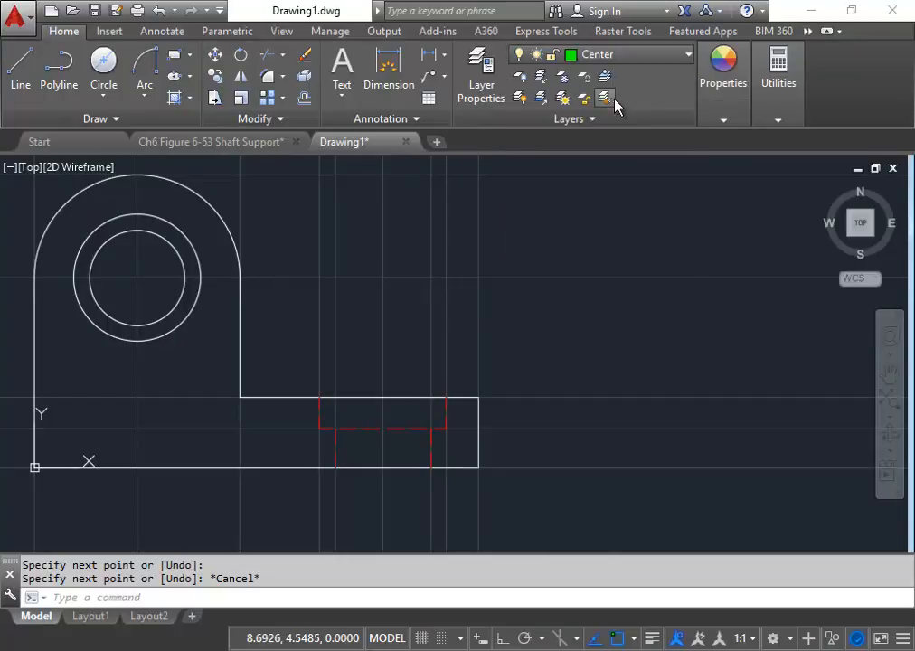
{"action": "left_click", "coordinate": [22, 62]}
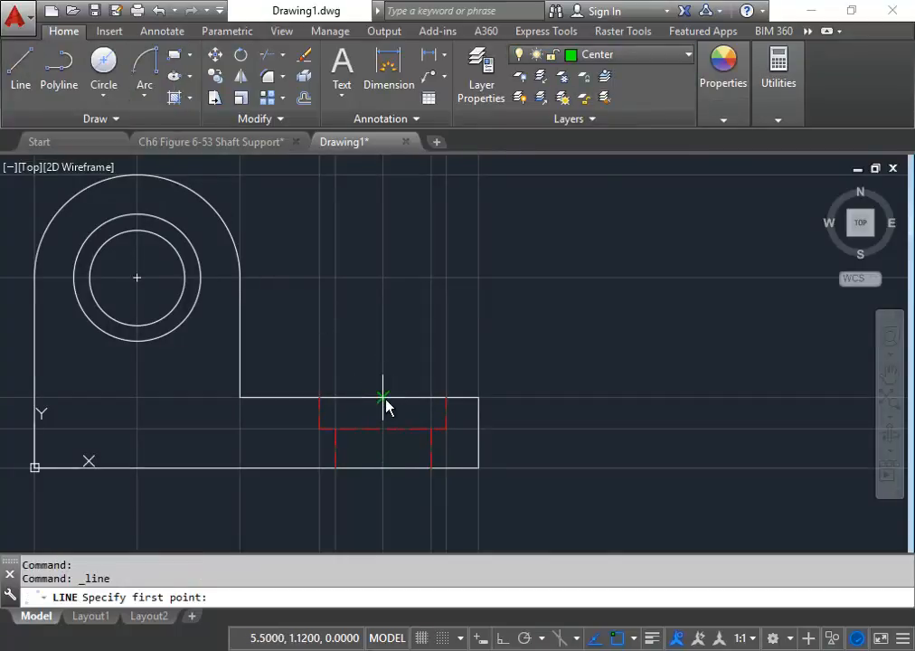
{"action": "left_click", "coordinate": [383, 399]}
{"action": "left_click", "coordinate": [385, 477]}
{"action": "key", "text": "Escape"}
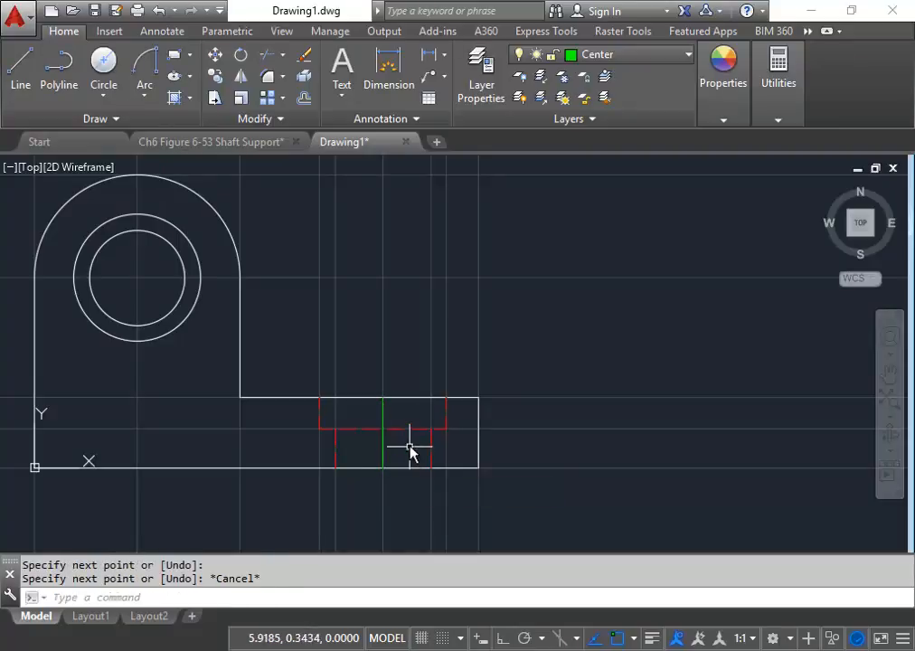
- Stretch both ends of the counterbored hole's center line .09 beyond the base's upper and lower edges
{"action": "scroll", "coordinate": [403, 425], "scroll_direction": "up", "scroll_amount": 2}
{"action": "middle_click_drag", "start_coordinate": [394, 409], "coordinate": [394, 339]}
{"action": "scroll", "coordinate": [394, 339], "scroll_direction": "up", "scroll_amount": 2}
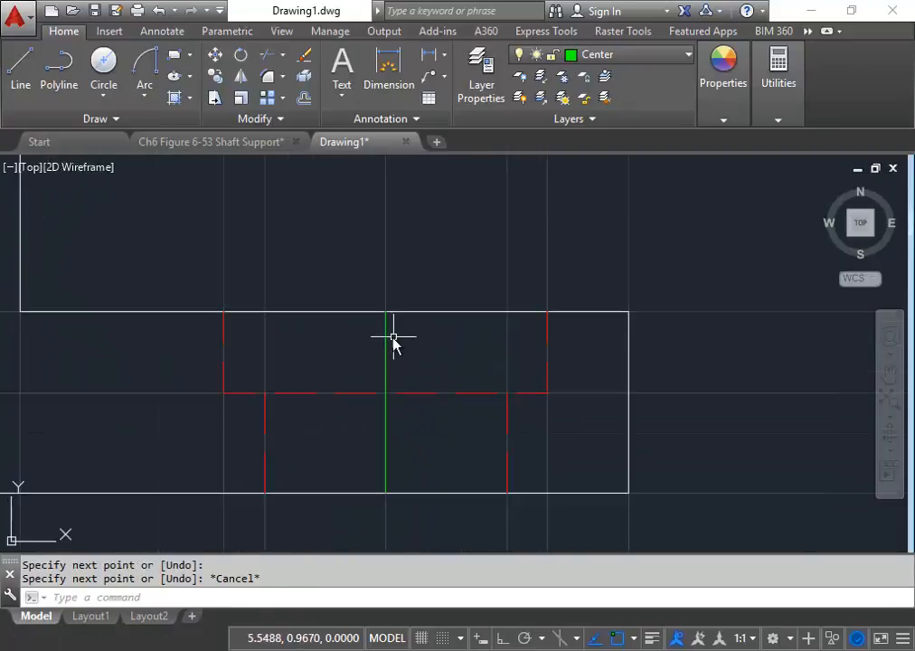
{"action": "left_click", "coordinate": [385, 334]}
{"action": "left_click", "coordinate": [385, 311]}
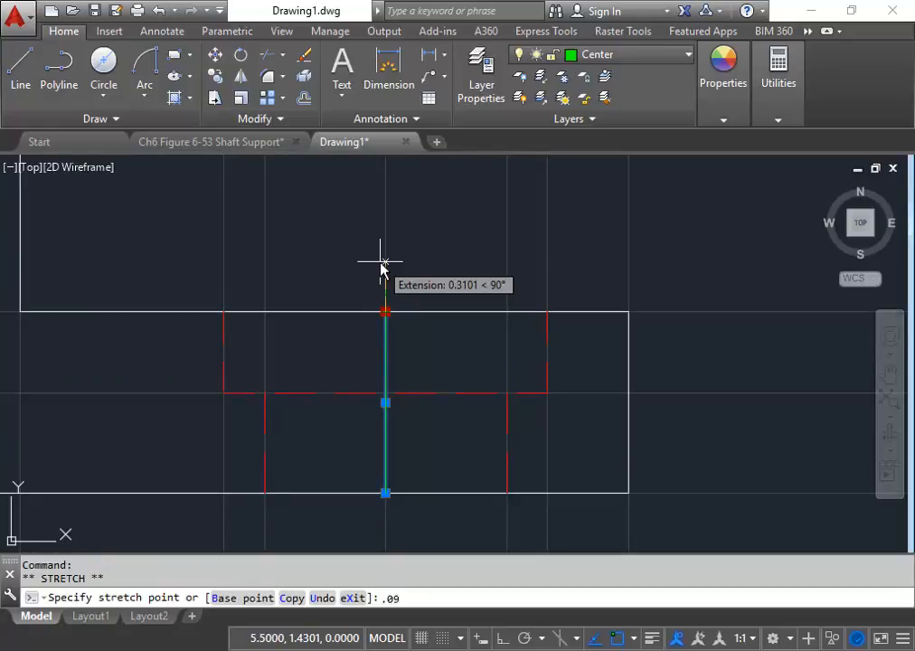
{"action": "key", "text": "Return"}
{"action": "middle_click_drag", "start_coordinate": [384, 460], "coordinate": [366, 361]}
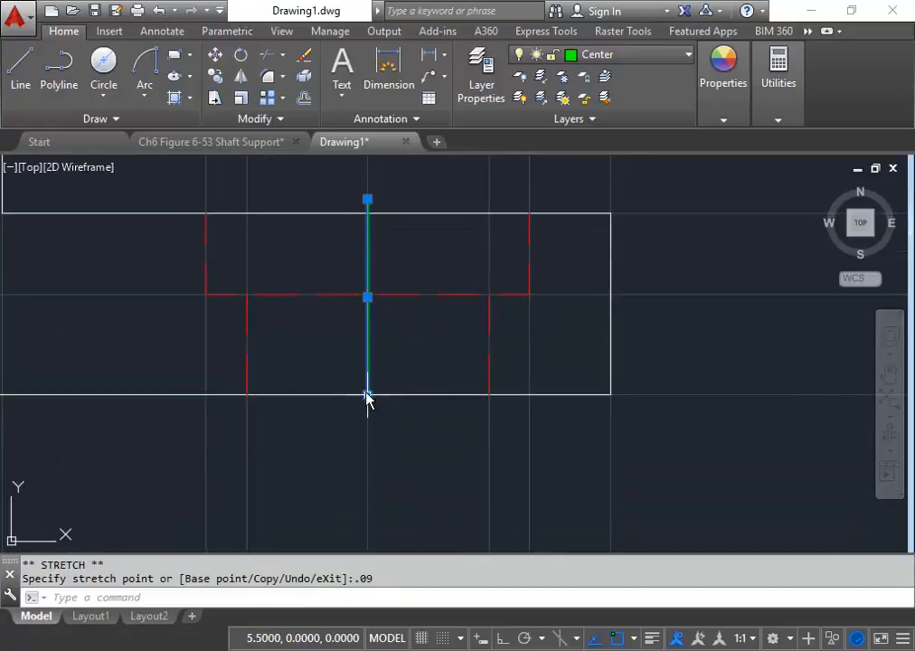
{"action": "left_click", "coordinate": [367, 396]}
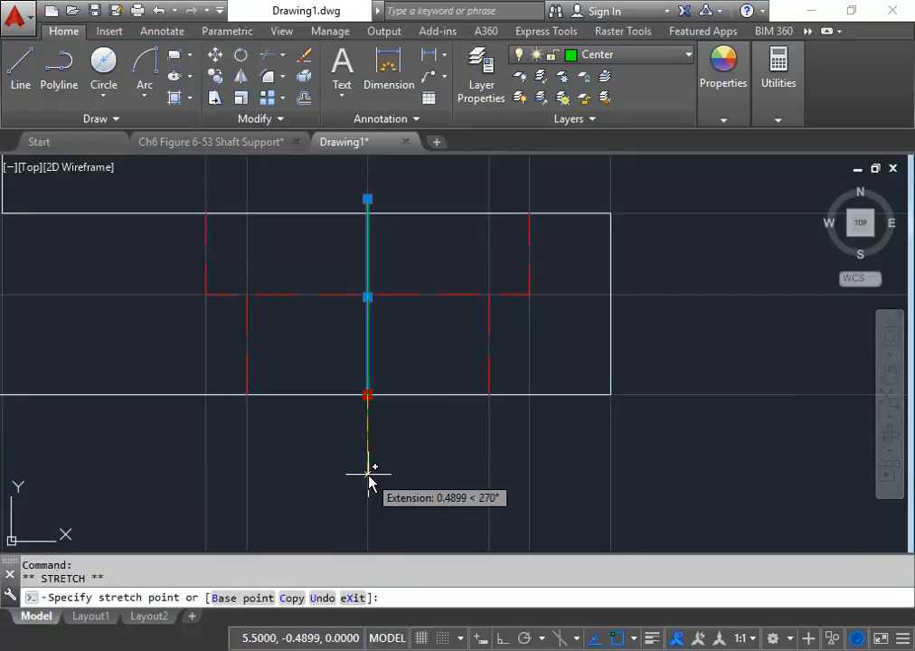
{"action": "key", "text": "Return"}
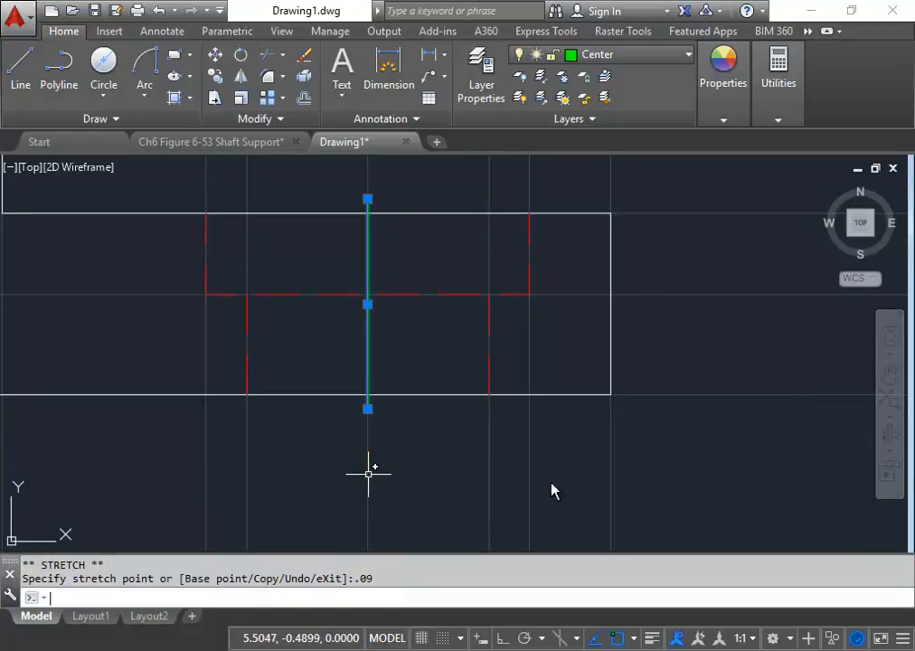
{"action": "key", "text": "Escape"}
- Set the DIMCEN variable to -.09
{"action": "scroll", "coordinate": [368, 262], "scroll_direction": "down", "scroll_amount": 1}
{"action": "middle_click_drag", "start_coordinate": [290, 262], "coordinate": [553, 289]}
{"action": "scroll", "coordinate": [375, 307], "scroll_direction": "down", "scroll_amount": 2}
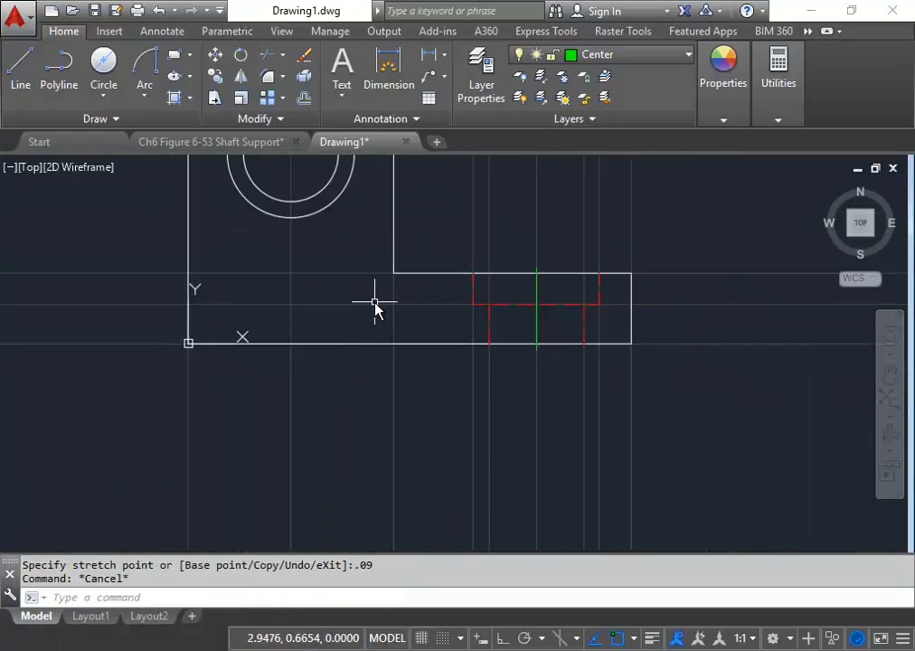
{"action": "middle_click_drag", "start_coordinate": [373, 307], "coordinate": [435, 418]}
{"action": "middle_click_drag", "start_coordinate": [394, 350], "coordinate": [403, 375]}
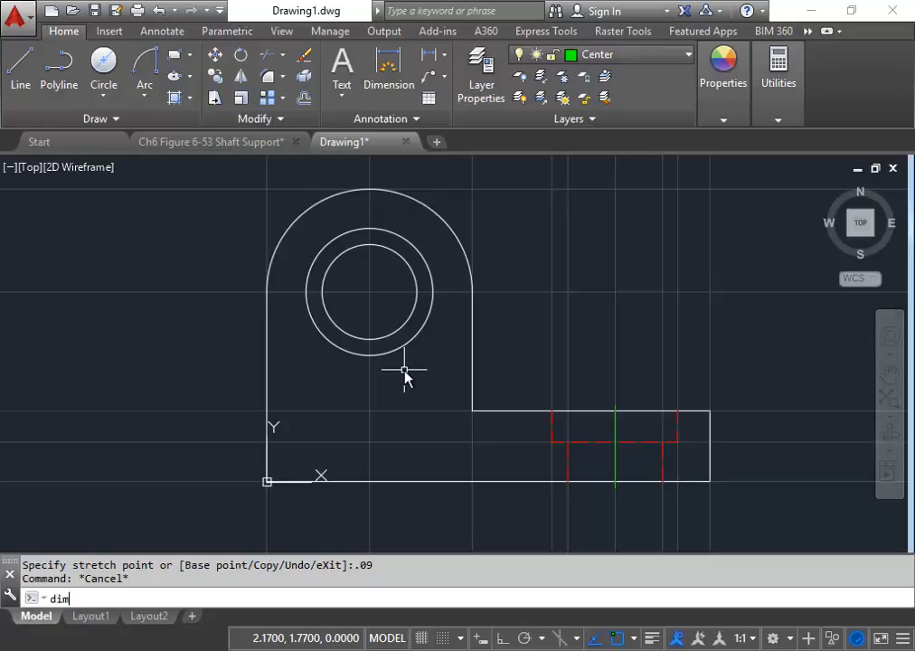
{"action": "type", "text": "cen"}
{"action": "key", "text": "Return"}
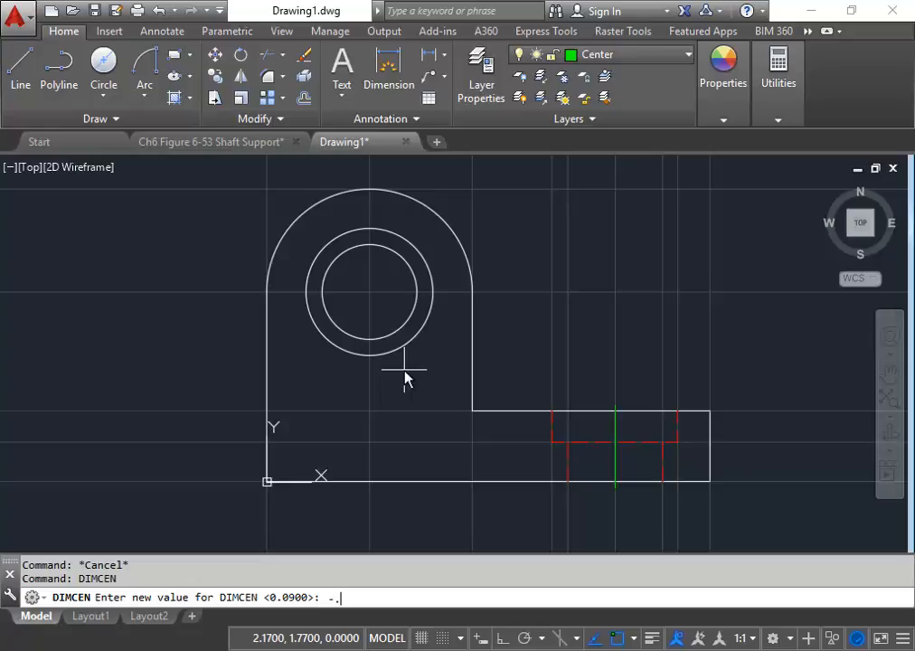
{"action": "type", "text": "09"}
{"action": "key", "text": "Return"}
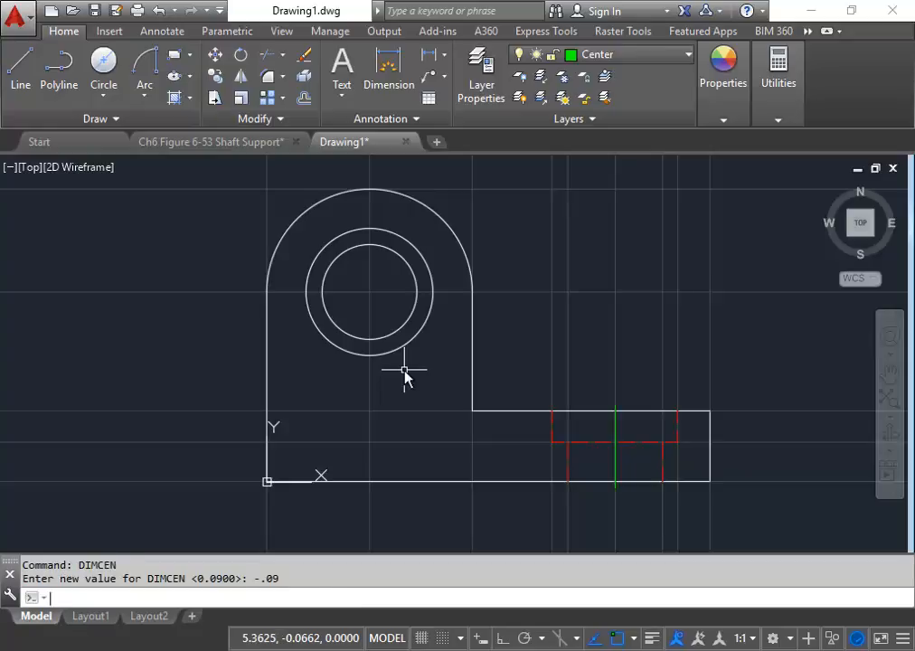
- Add center lines to the larger circle in the rounded upright with the DIMCENTER command
{"action": "type", "text": "d"}
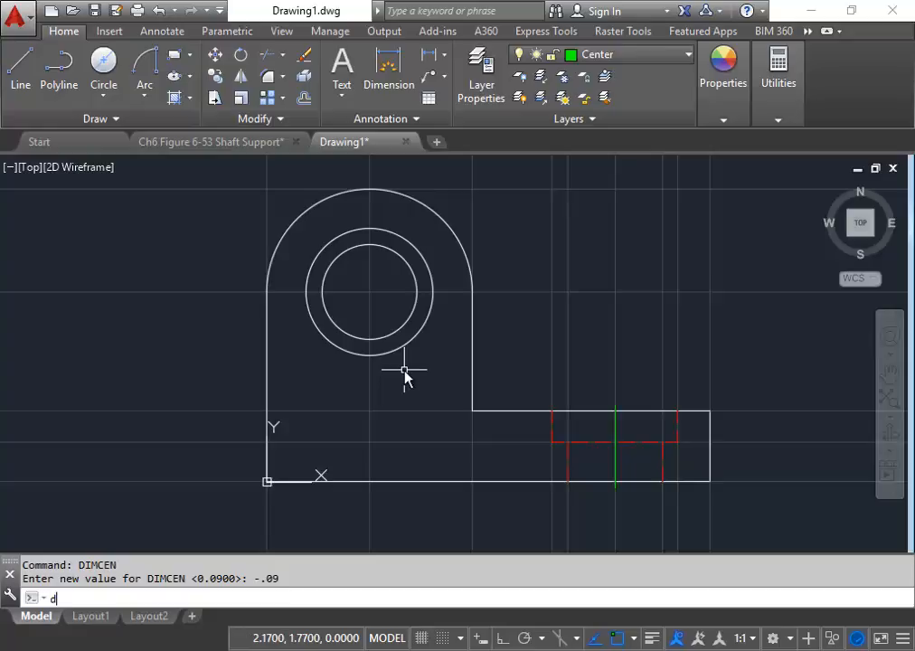
{"action": "type", "text": "imcen"}
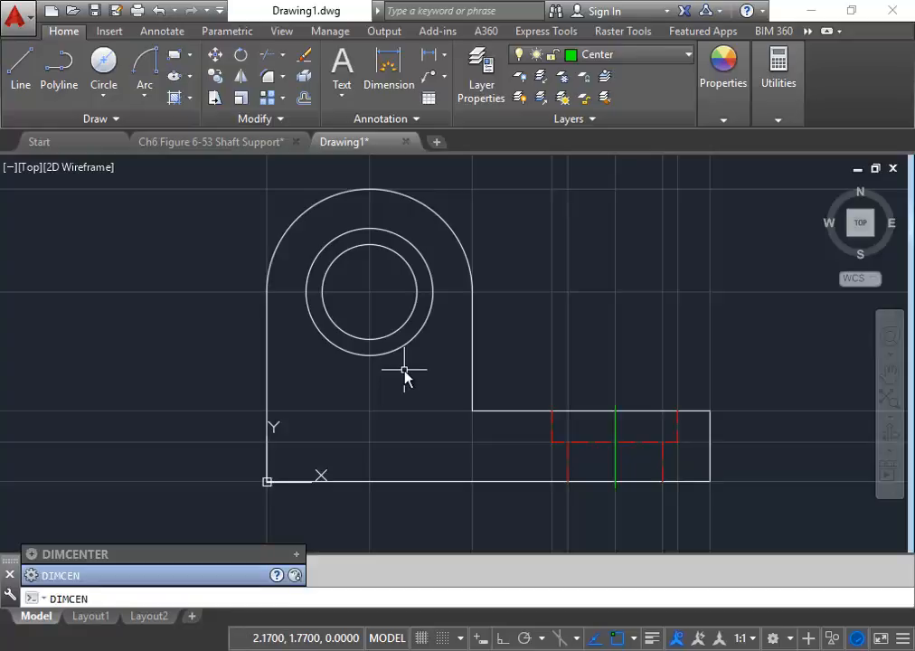
{"action": "type", "text": "ter"}
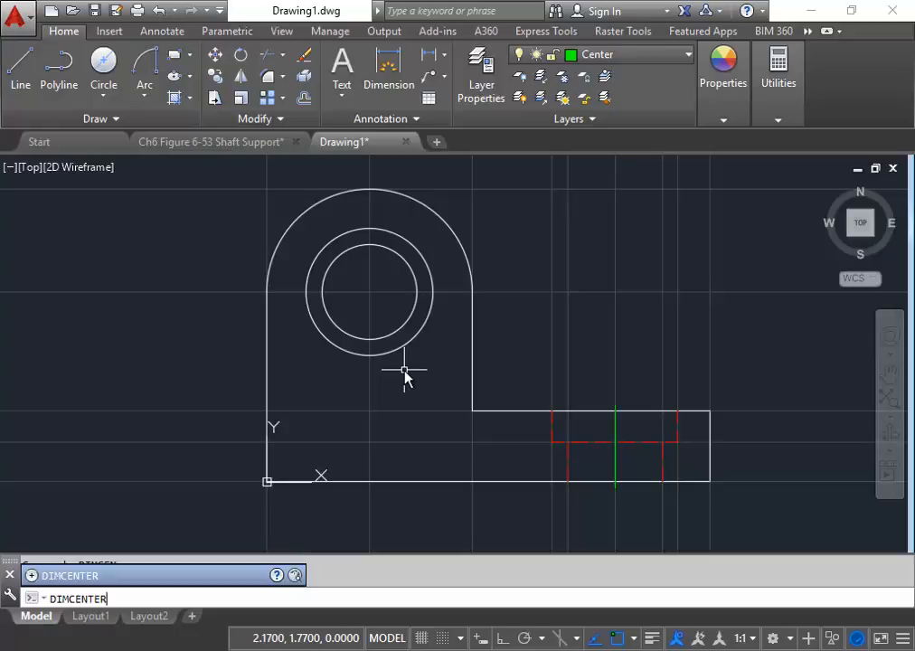
{"action": "key", "text": "Return"}
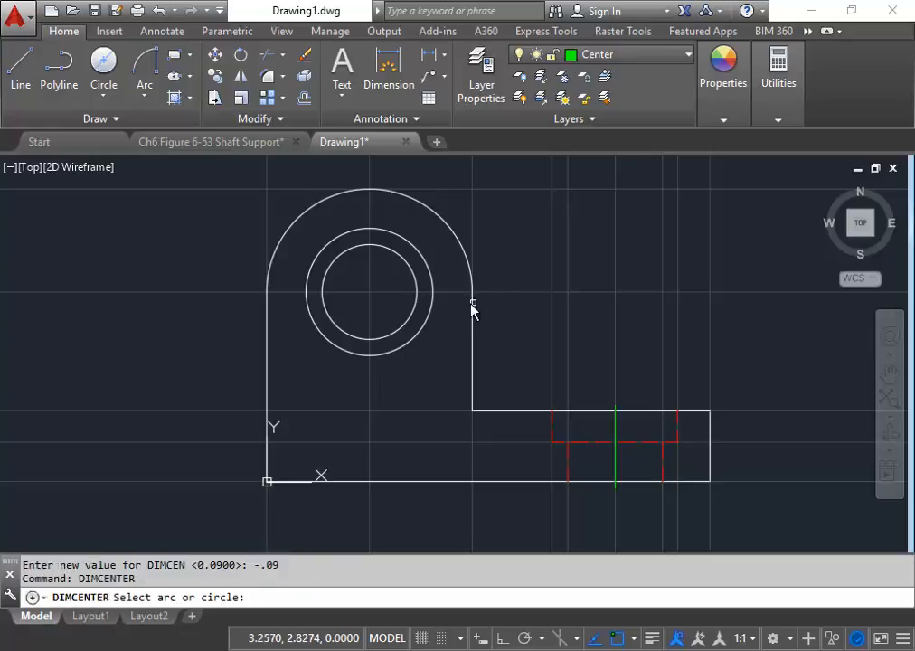
{"action": "left_click", "coordinate": [417, 251]}
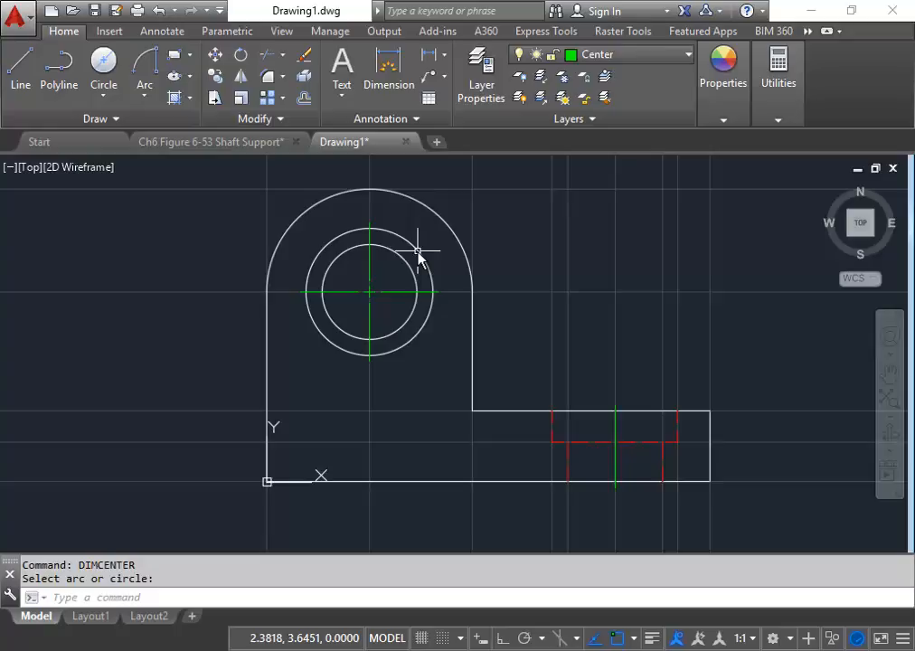
- Make Construction the current layer and offset the horizontal construction line at the arch's top 2 units upward
{"action": "middle_click_drag", "start_coordinate": [439, 374], "coordinate": [417, 397]}
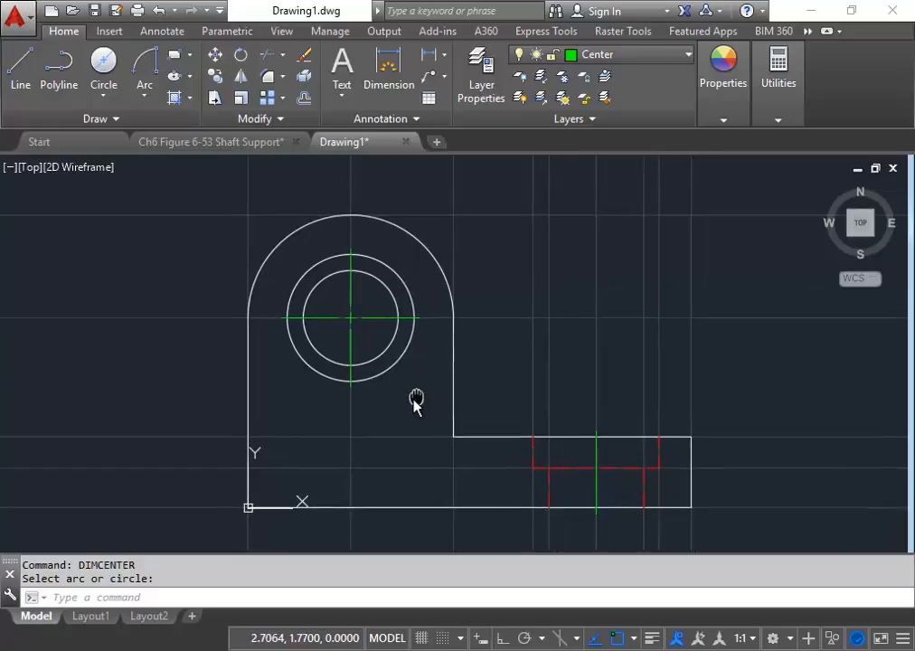
{"action": "scroll", "coordinate": [430, 389], "scroll_direction": "down", "scroll_amount": 2}
{"action": "scroll", "coordinate": [497, 368], "scroll_direction": "down", "scroll_amount": 2}
{"action": "middle_click_drag", "start_coordinate": [496, 368], "coordinate": [443, 371]}
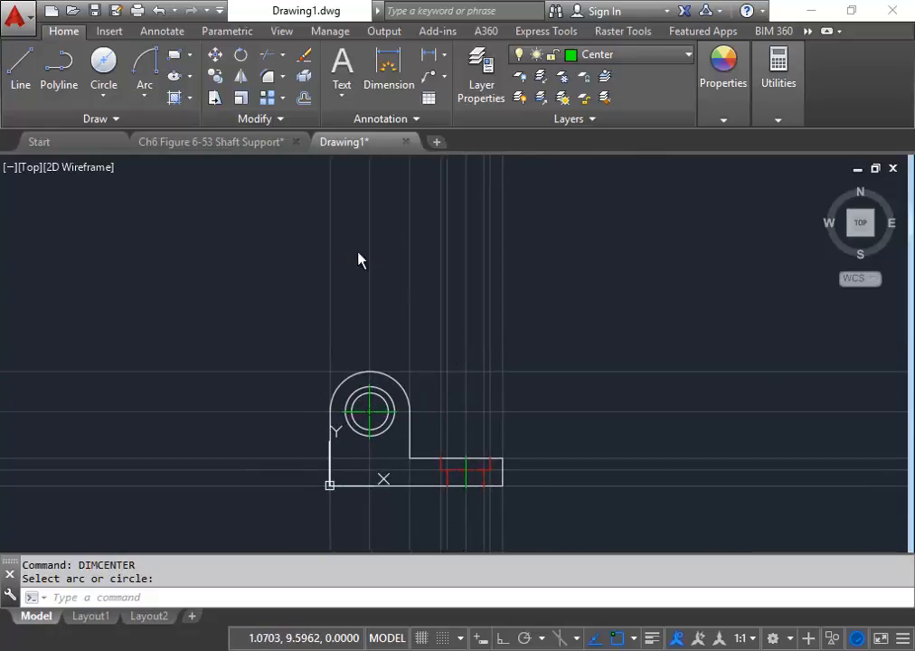
{"action": "middle_click_drag", "start_coordinate": [360, 261], "coordinate": [351, 332]}
{"action": "scroll", "coordinate": [350, 333], "scroll_direction": "down", "scroll_amount": 2}
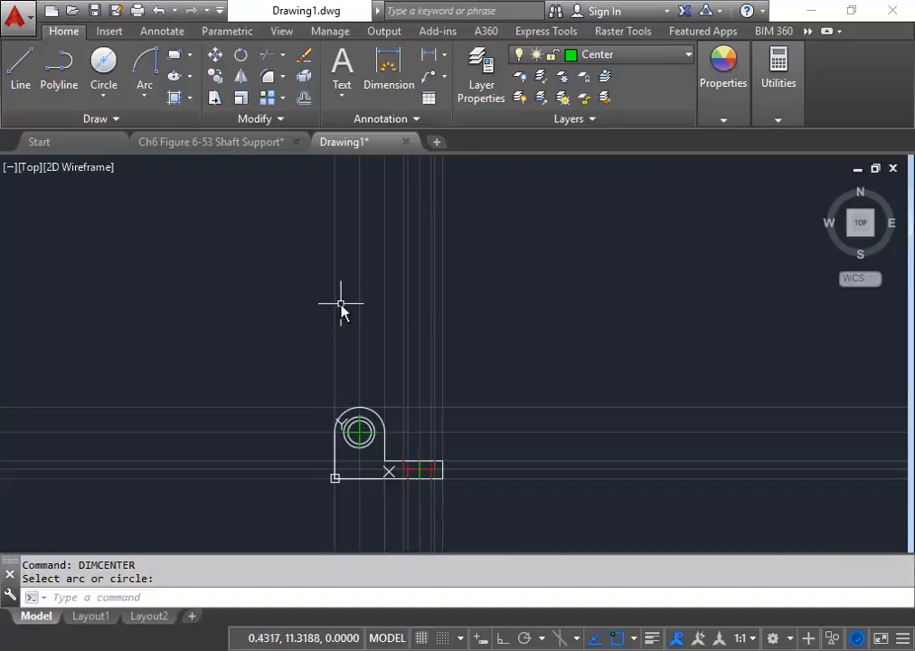
{"action": "left_click", "coordinate": [669, 57]}
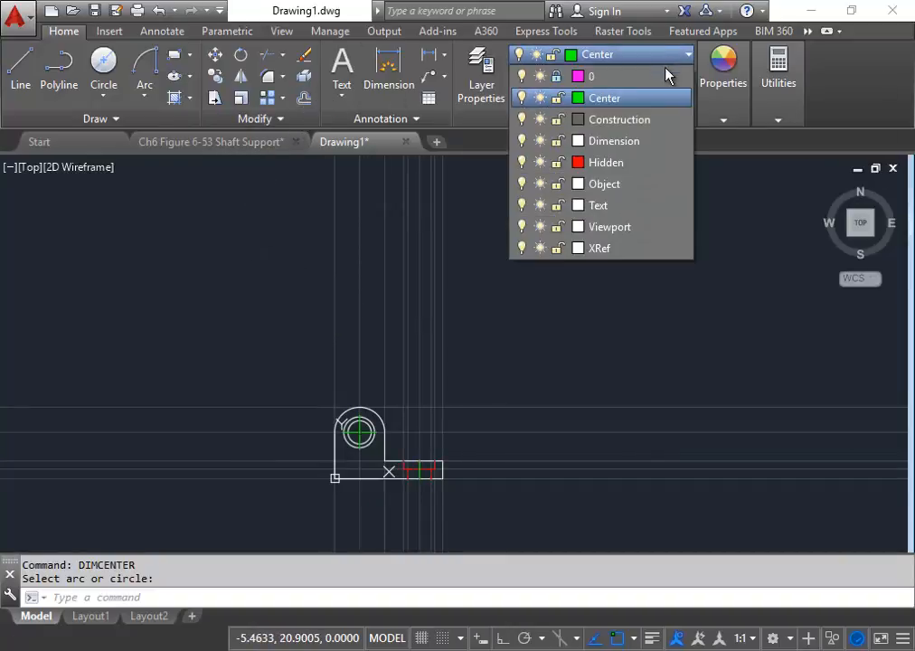
{"action": "left_click", "coordinate": [643, 126]}
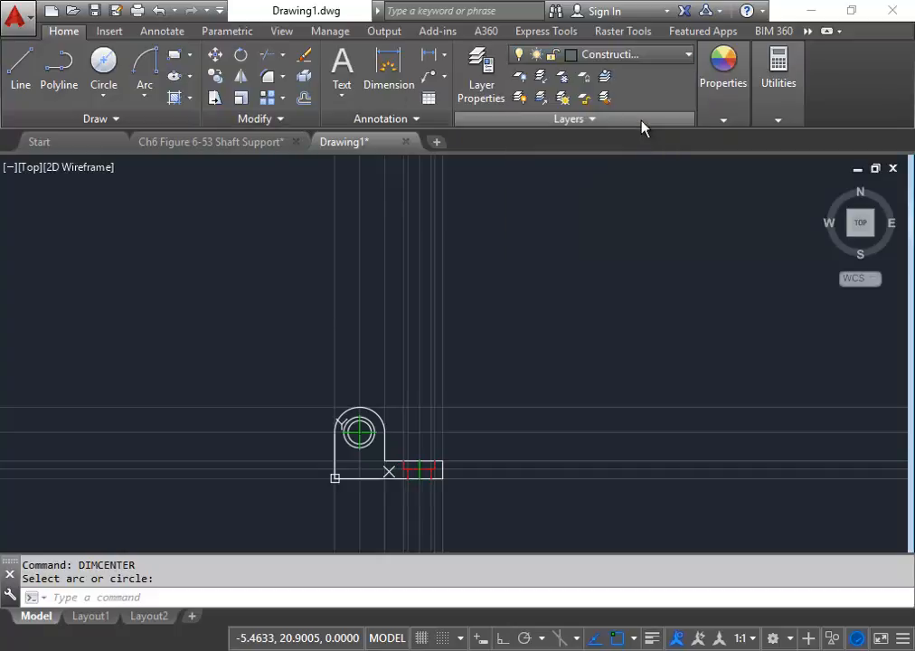
{"action": "left_click", "coordinate": [303, 100]}
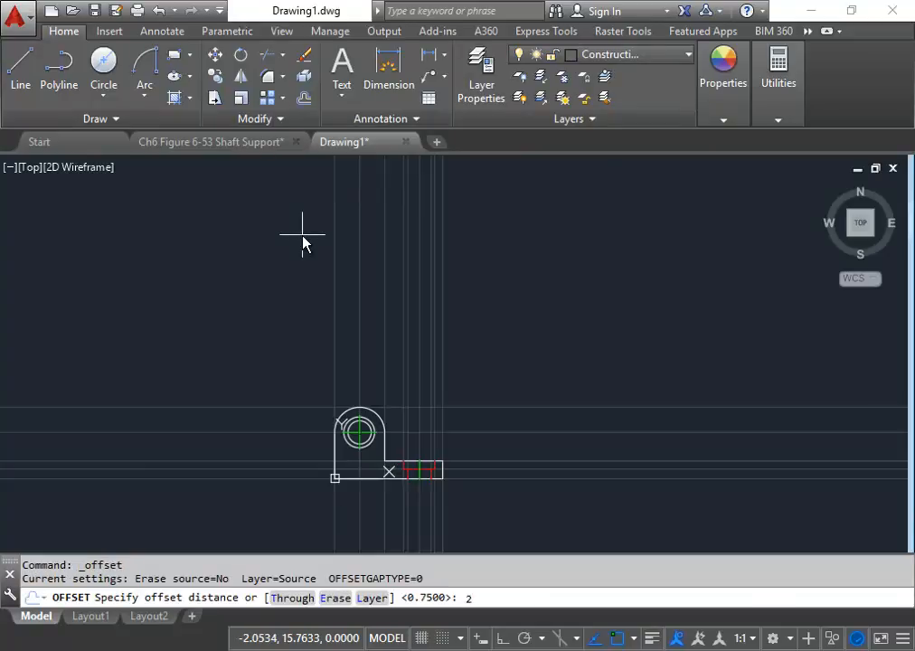
{"action": "key", "text": "Return"}
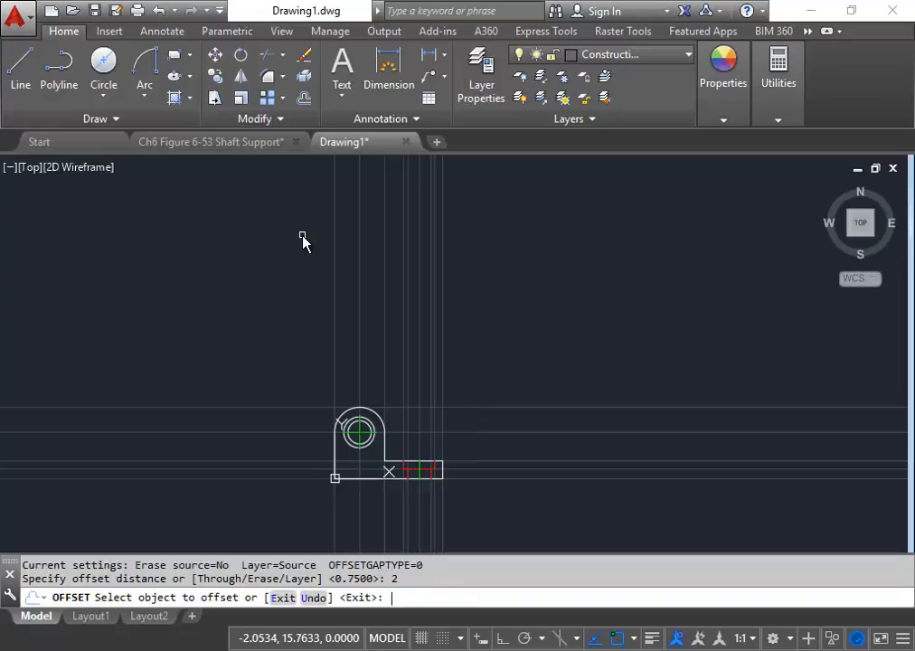
{"action": "left_click", "coordinate": [311, 411]}
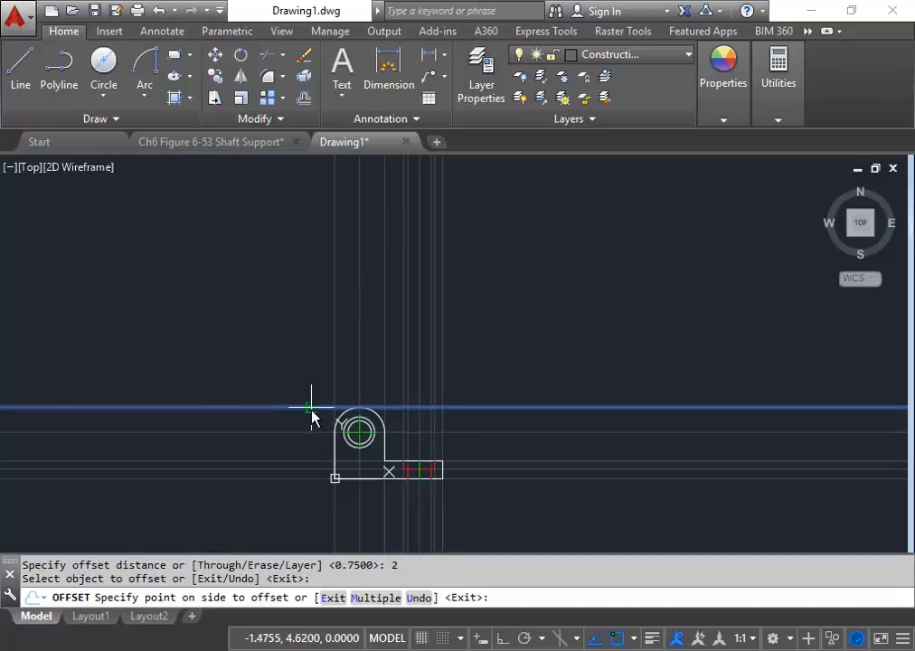
{"action": "left_click", "coordinate": [296, 289]}
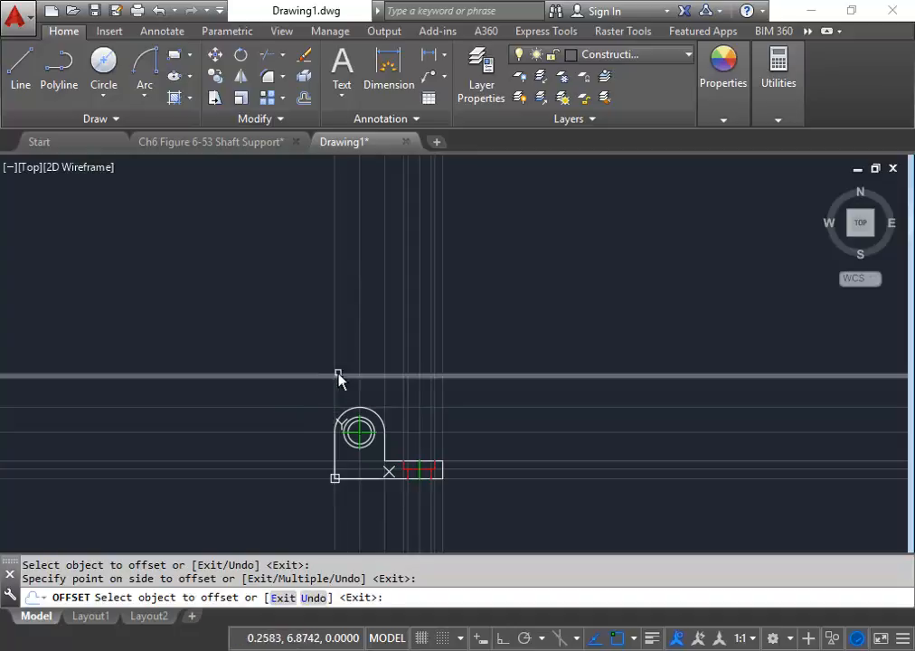
{"action": "right_click", "coordinate": [276, 317]}
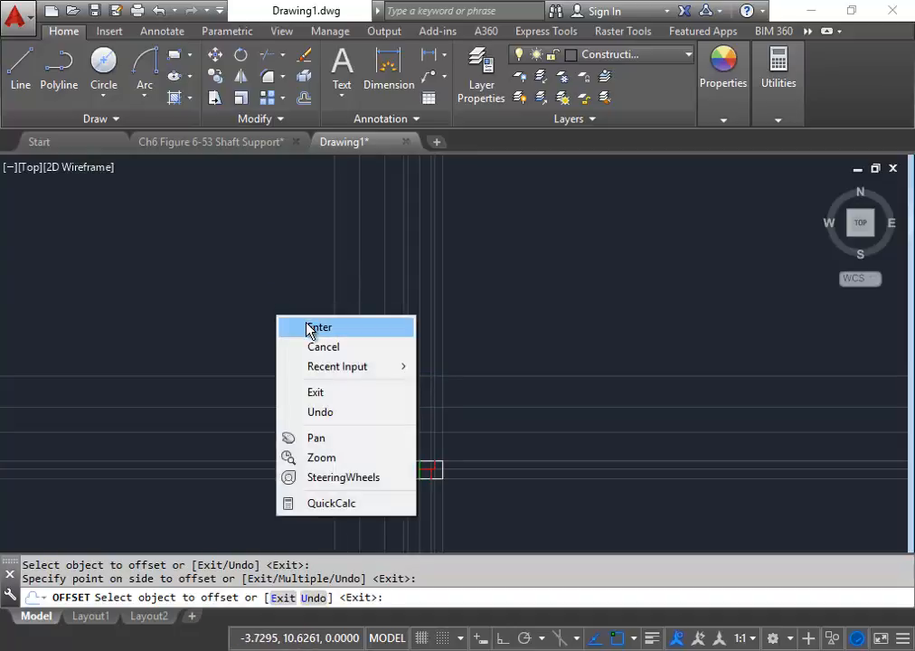
{"action": "left_click", "coordinate": [308, 328]}
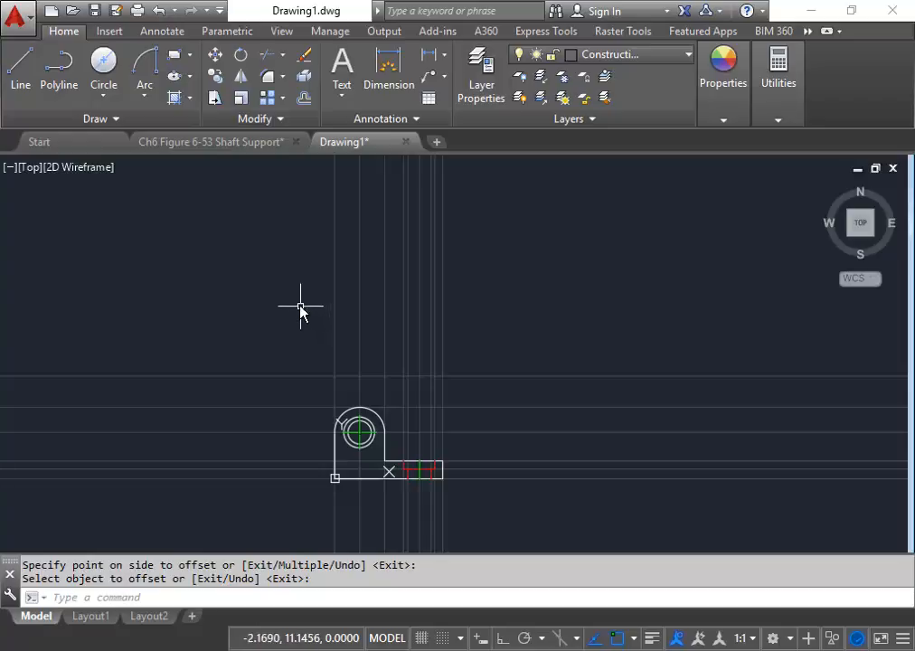
- Offset the uppermost horizontal construction line 3 units upward
{"action": "left_click", "coordinate": [304, 97]}
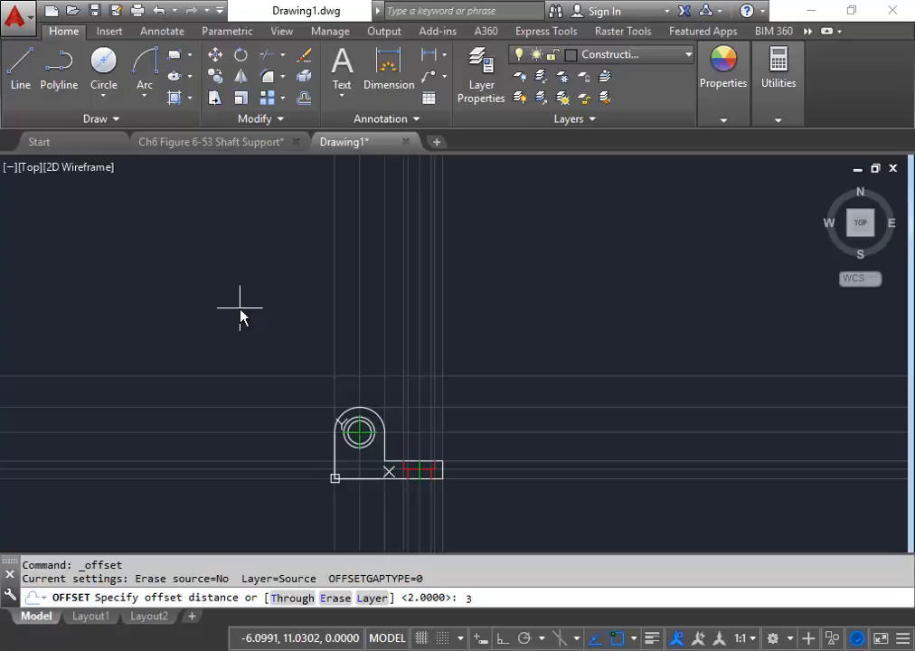
{"action": "type", "text": "3"}
{"action": "key", "text": "Return"}
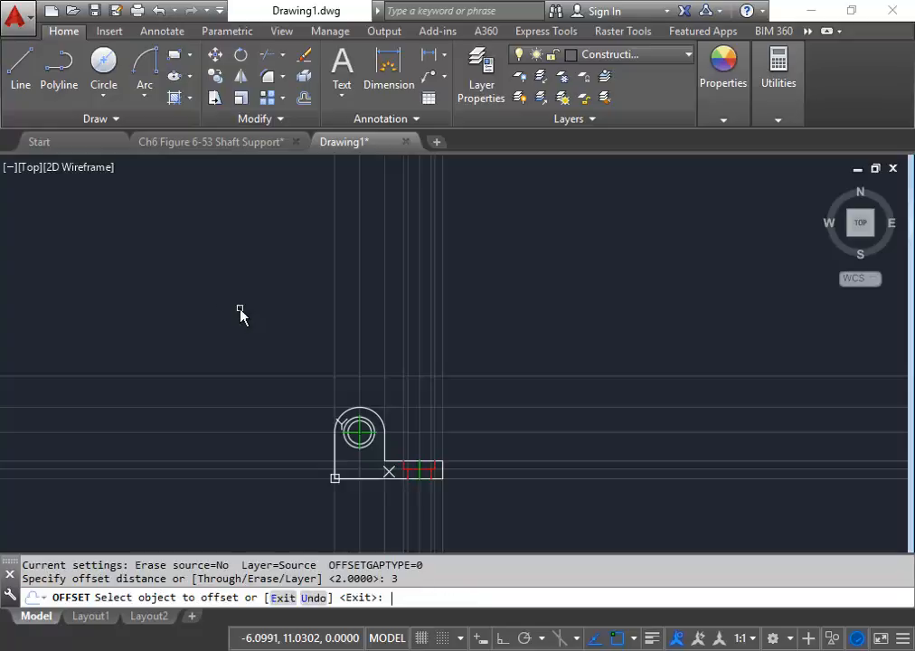
{"action": "left_click", "coordinate": [281, 378]}
{"action": "left_click", "coordinate": [301, 286]}
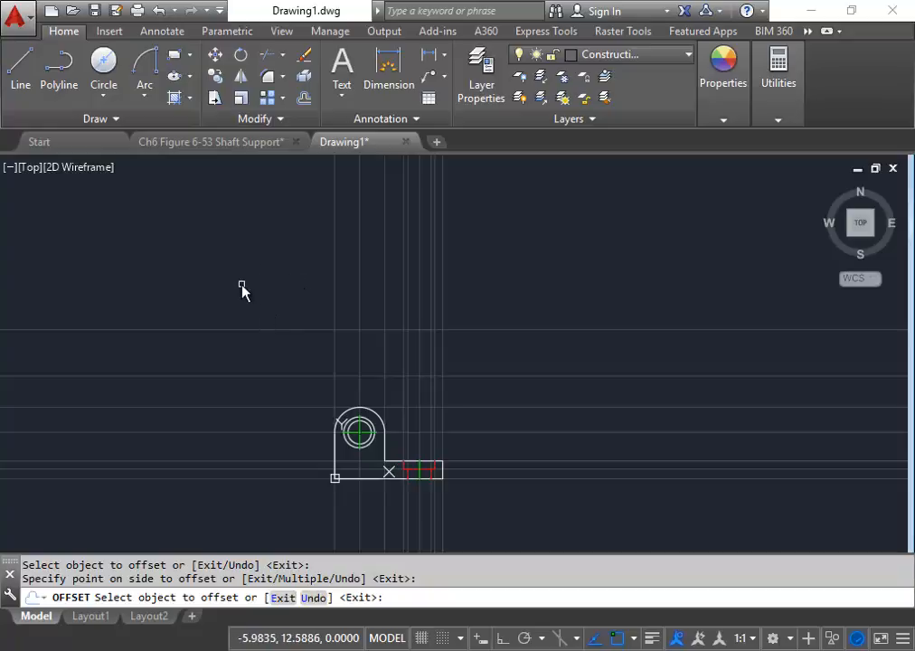
{"action": "key", "text": "Return"}
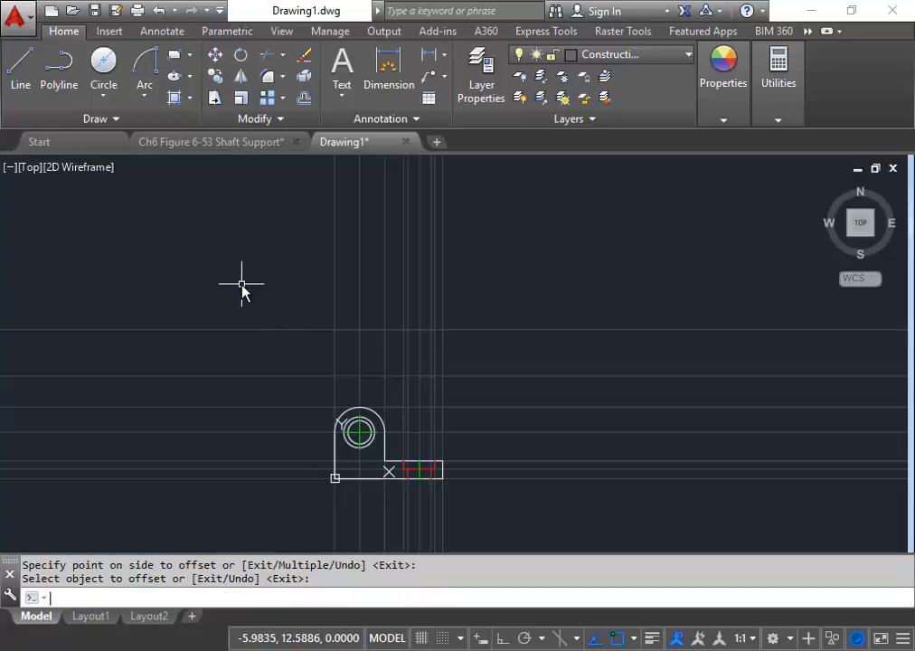
- Offset the uppermost horizontal construction line 1.5 units downward
{"action": "key", "text": "Return"}
{"action": "type", "text": "1."}
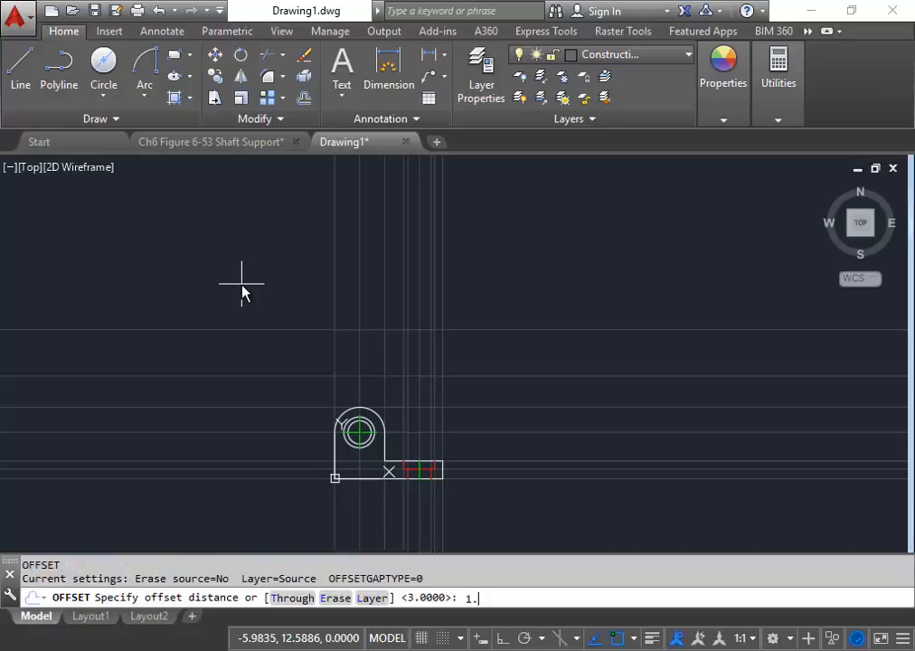
{"action": "type", "text": "5"}
{"action": "key", "text": "Return"}
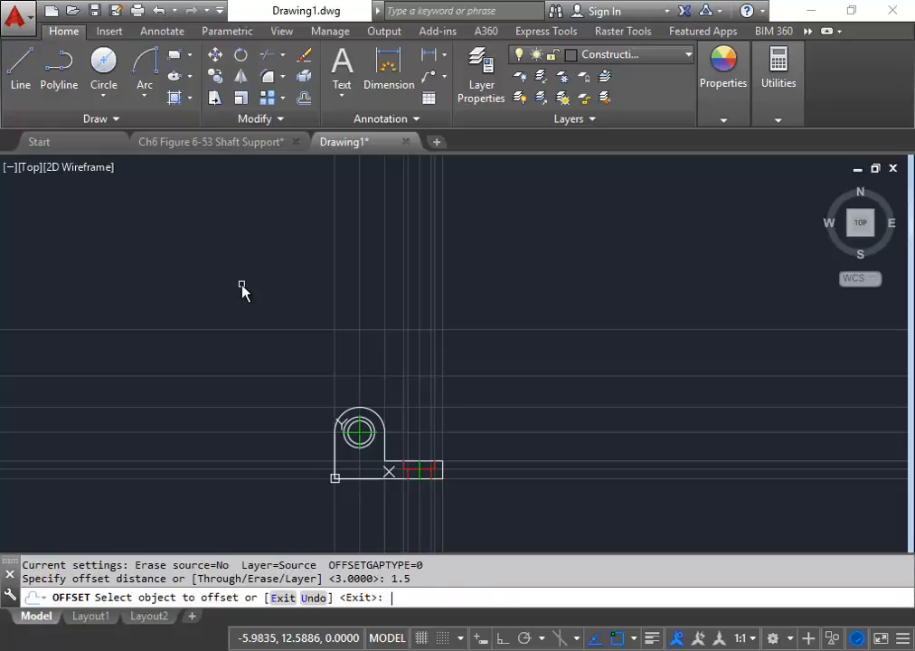
{"action": "left_click", "coordinate": [259, 332]}
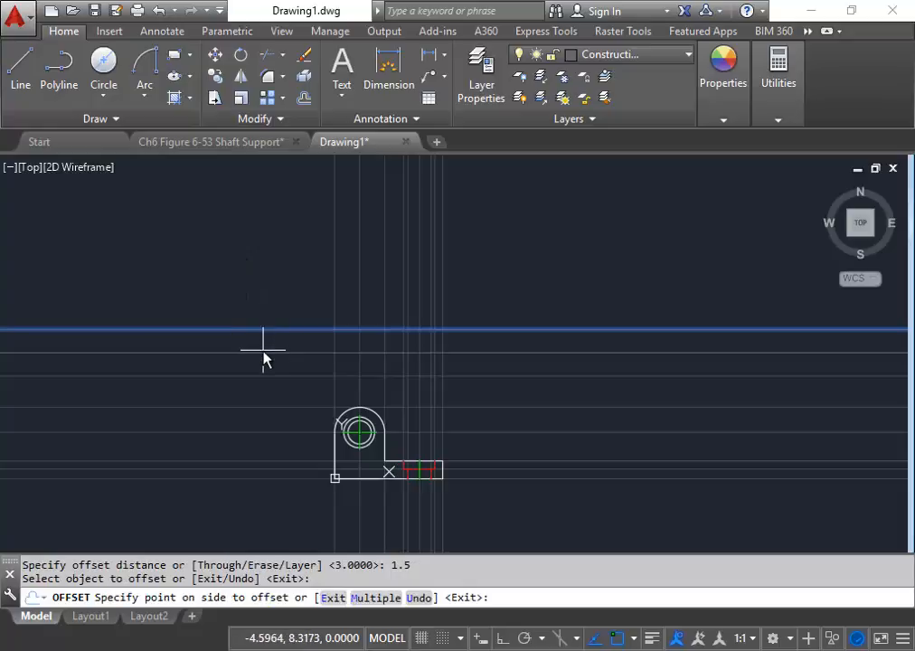
{"action": "left_click", "coordinate": [262, 355]}
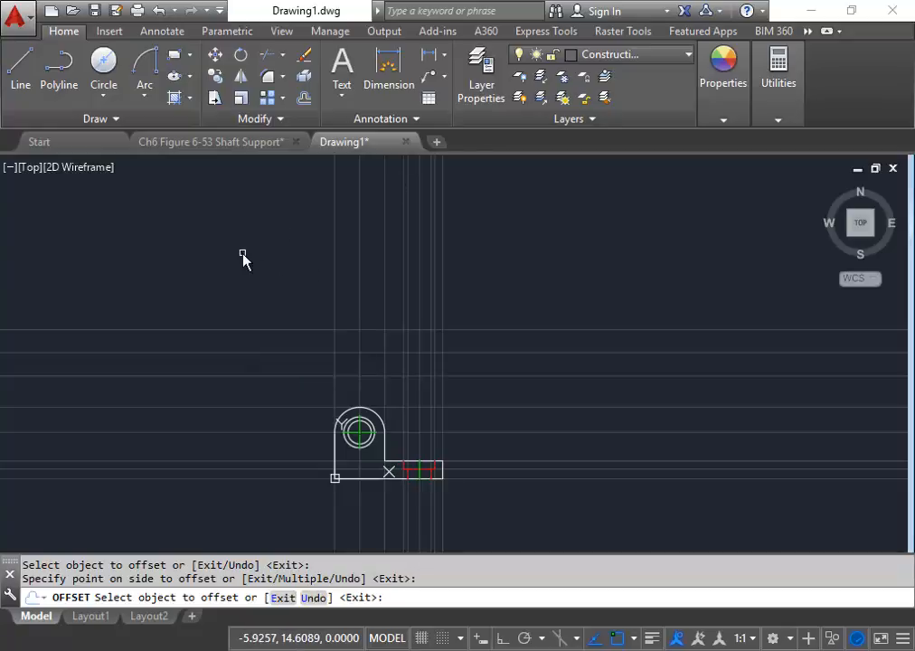
{"action": "key", "text": "Return"}
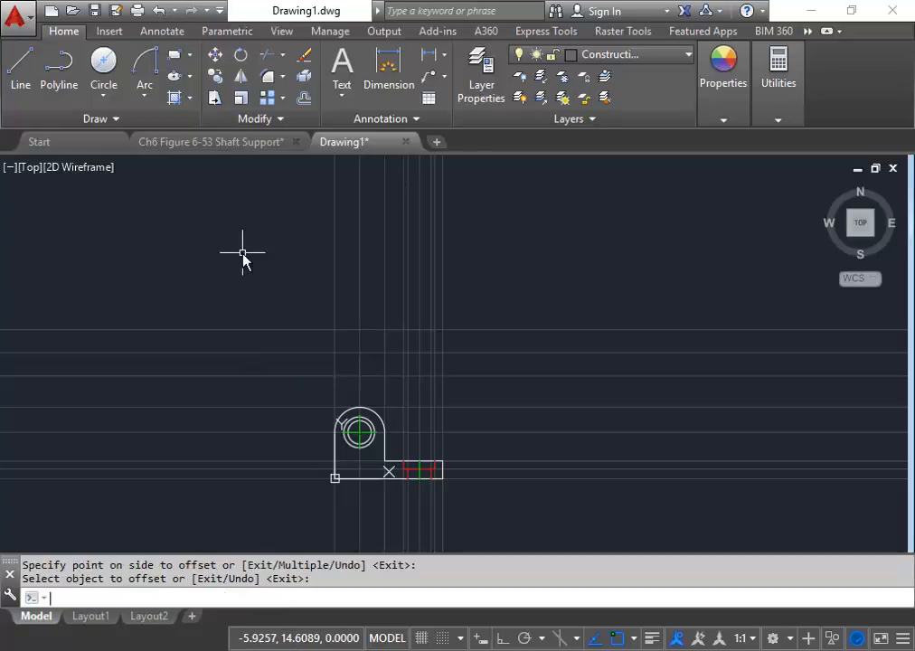
- Draw a 45-degree construction line through the intersection of the base's right-end vertical and the arch-top horizontal construction lines
{"action": "left_click", "coordinate": [132, 120]}
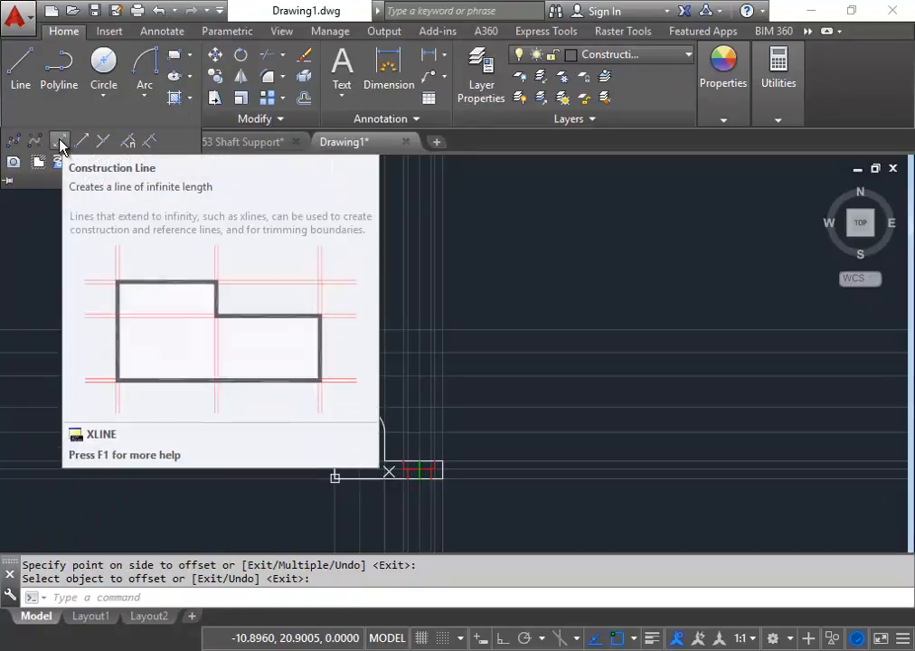
{"action": "left_click", "coordinate": [60, 143]}
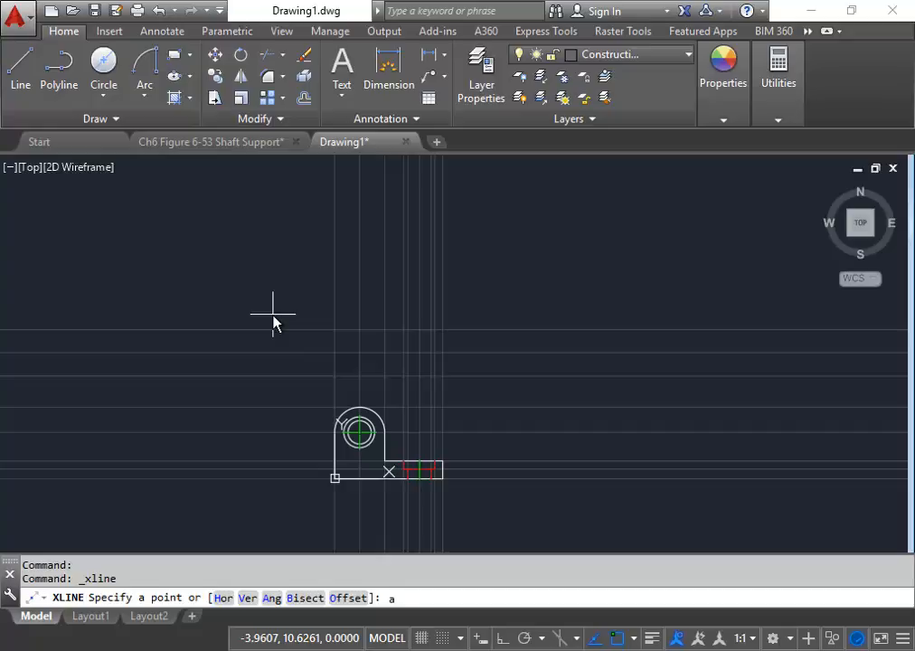
{"action": "key", "text": "Return"}
{"action": "scroll", "coordinate": [443, 398], "scroll_direction": "up", "scroll_amount": 4}
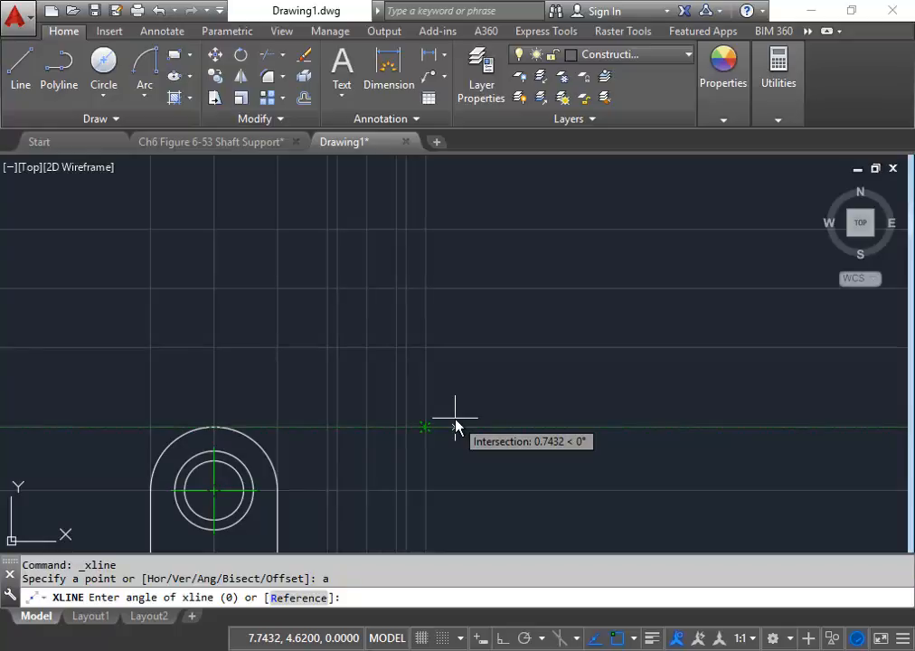
{"action": "type", "text": "45"}
{"action": "key", "text": "Return"}
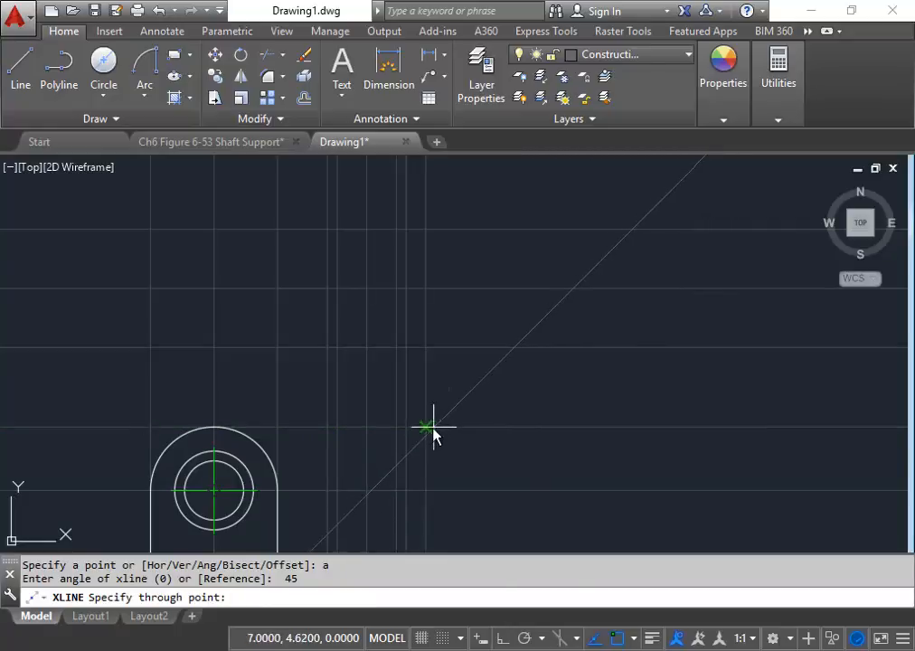
{"action": "left_click", "coordinate": [427, 434]}
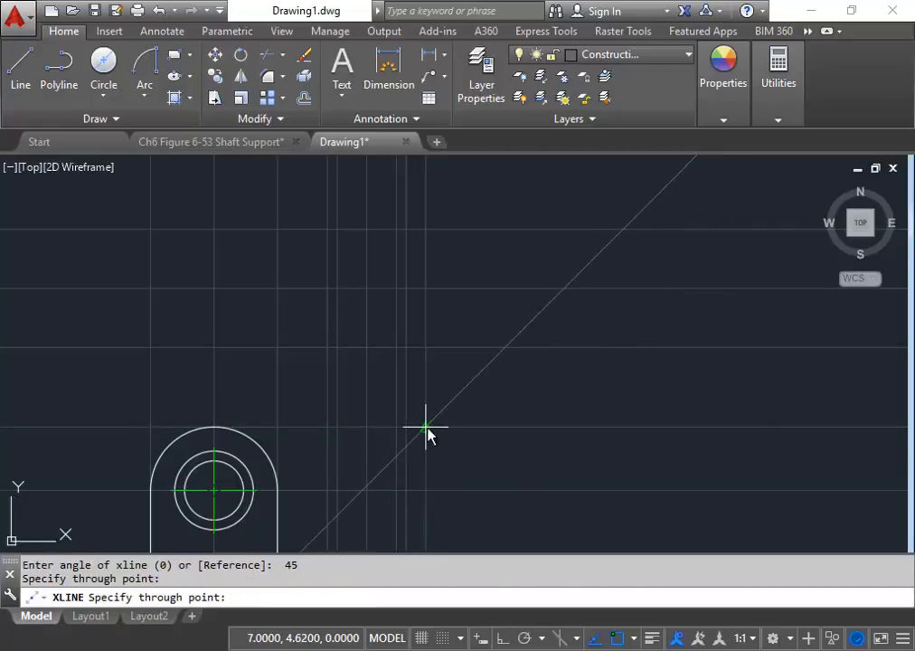
{"action": "scroll", "coordinate": [481, 402], "scroll_direction": "down", "scroll_amount": 5}
{"action": "middle_click_drag", "start_coordinate": [481, 402], "coordinate": [452, 361]}
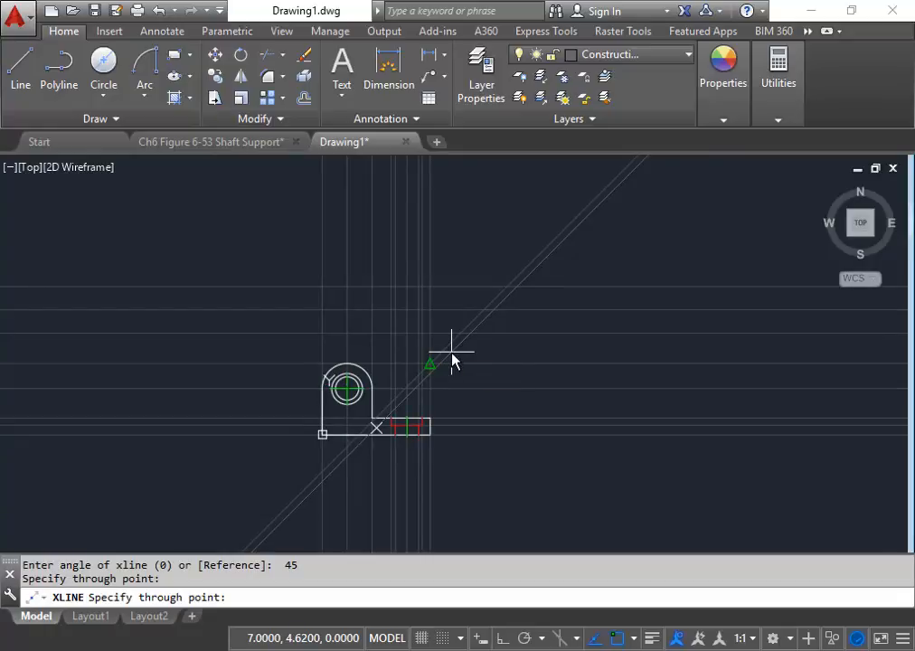
{"action": "key", "text": "Escape"}
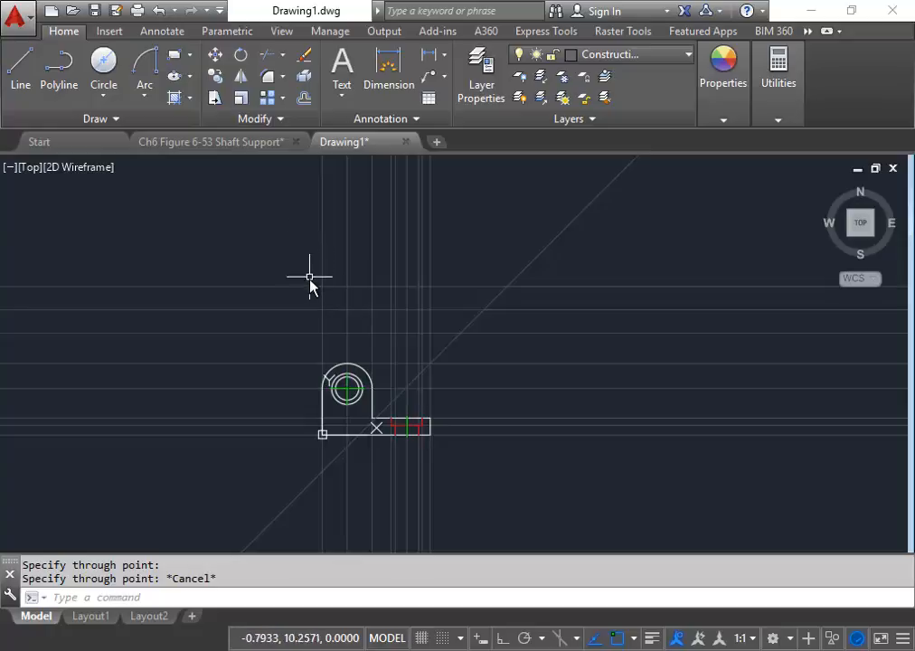
- Draw horizontal construction lines through the top quadrants of the outer and inner circles in the front view
{"action": "left_click", "coordinate": [127, 120]}
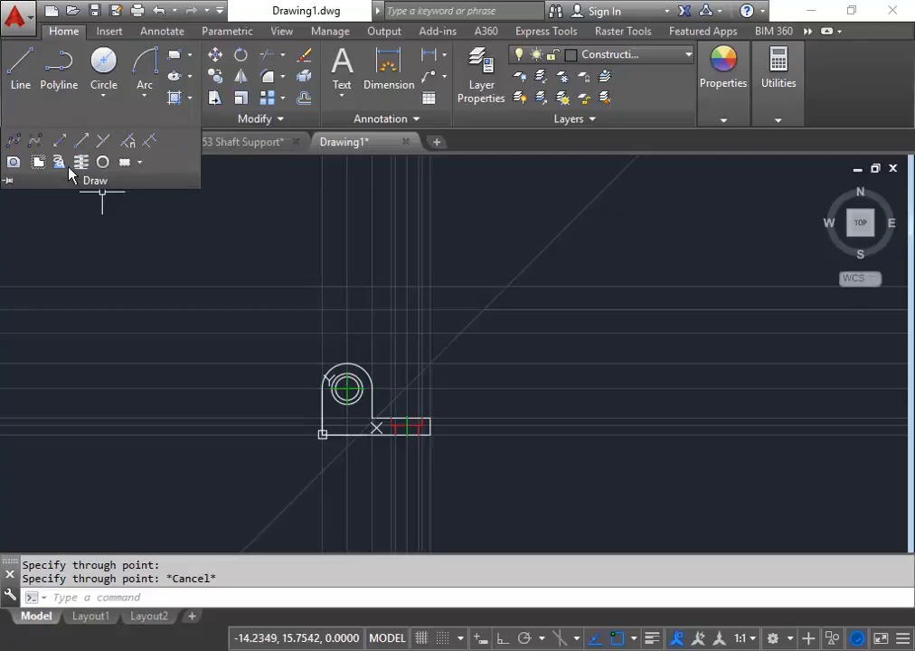
{"action": "left_click", "coordinate": [57, 147]}
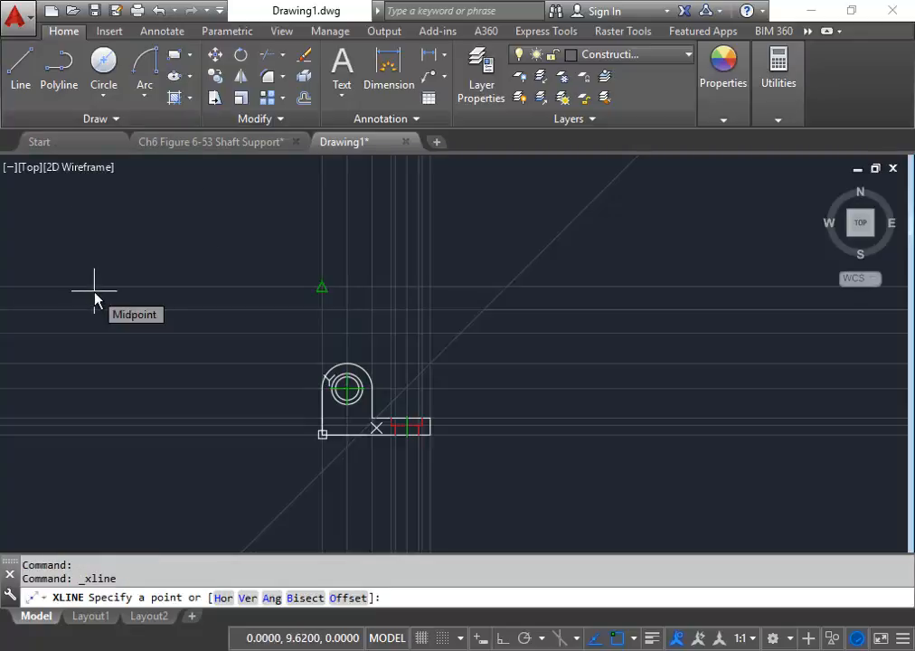
{"action": "type", "text": "h"}
{"action": "key", "text": "Return"}
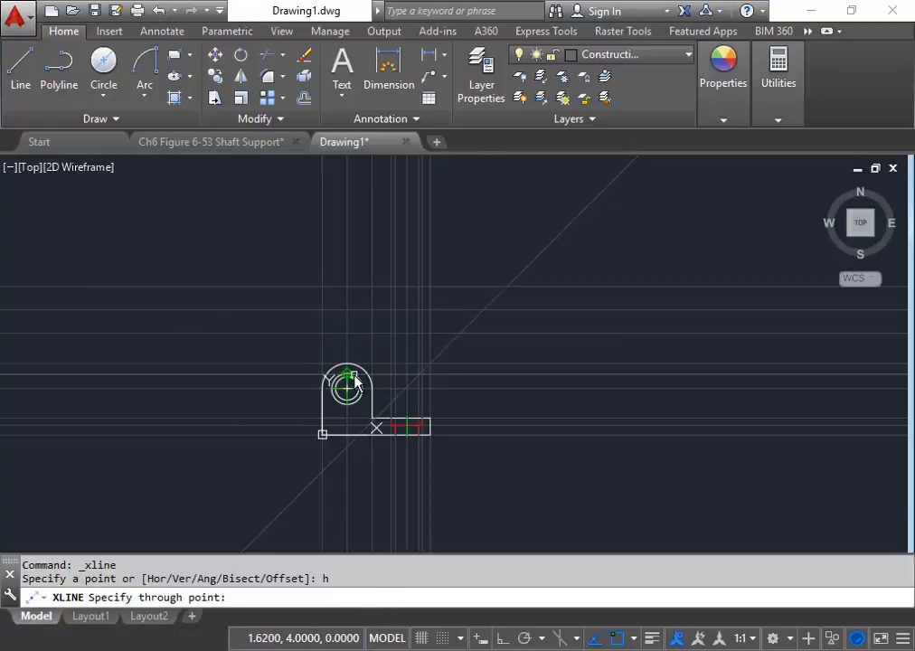
{"action": "scroll", "coordinate": [356, 374], "scroll_direction": "up", "scroll_amount": 6}
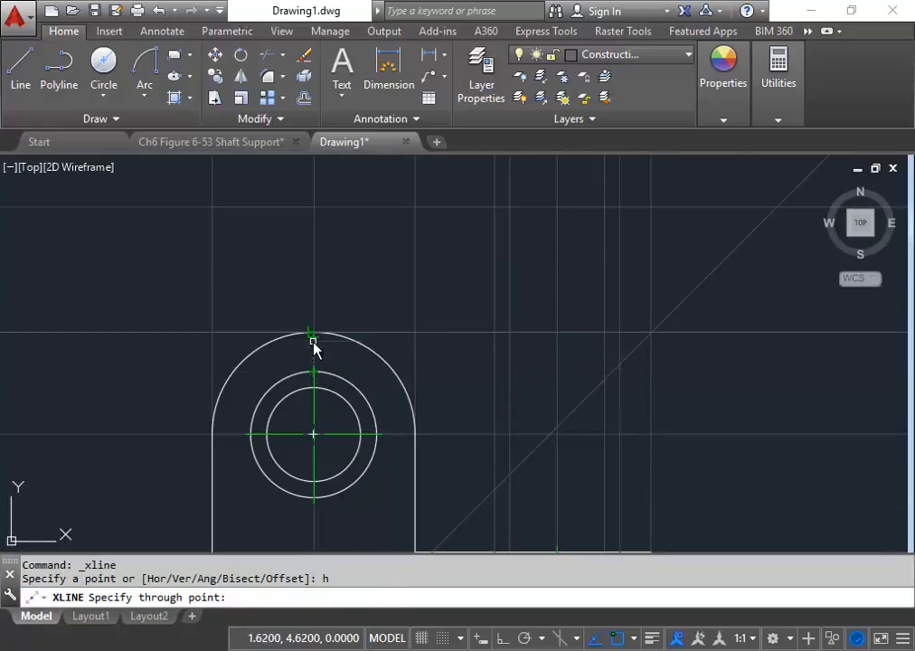
{"action": "left_click", "coordinate": [314, 379]}
{"action": "left_click", "coordinate": [313, 380]}
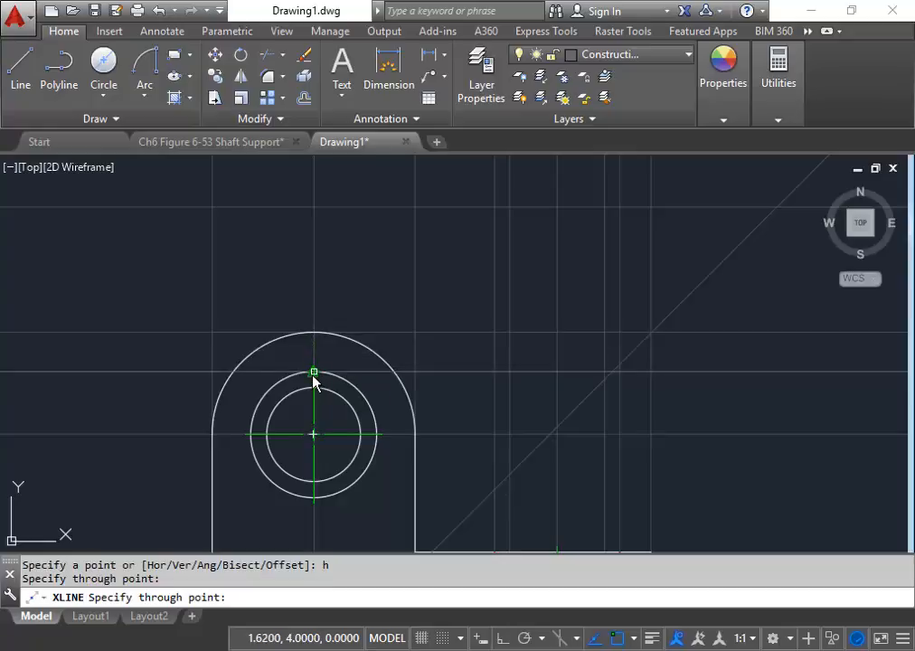
{"action": "middle_click_drag", "start_coordinate": [315, 373], "coordinate": [315, 323]}
{"action": "left_click", "coordinate": [304, 314]}
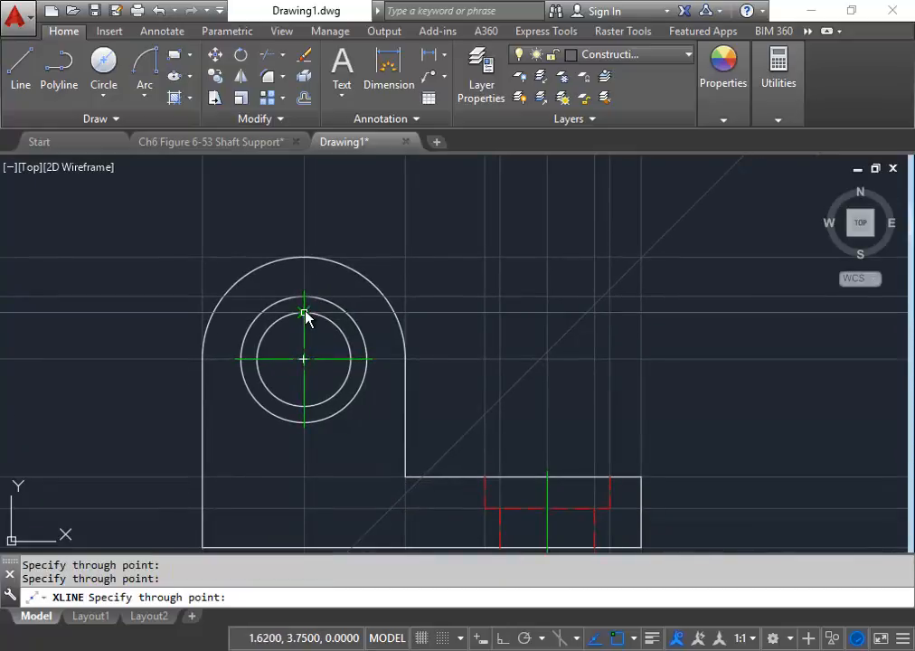
- Add horizontal construction lines through the bottom quadrants of the inner and outer circles
{"action": "middle_click_drag", "start_coordinate": [313, 374], "coordinate": [307, 285]}
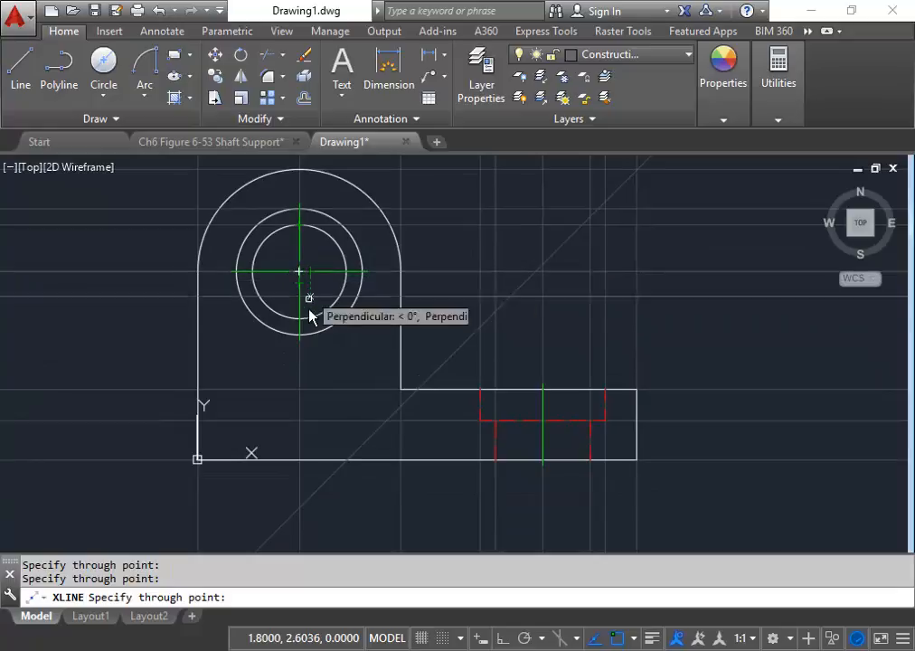
{"action": "left_click", "coordinate": [299, 324]}
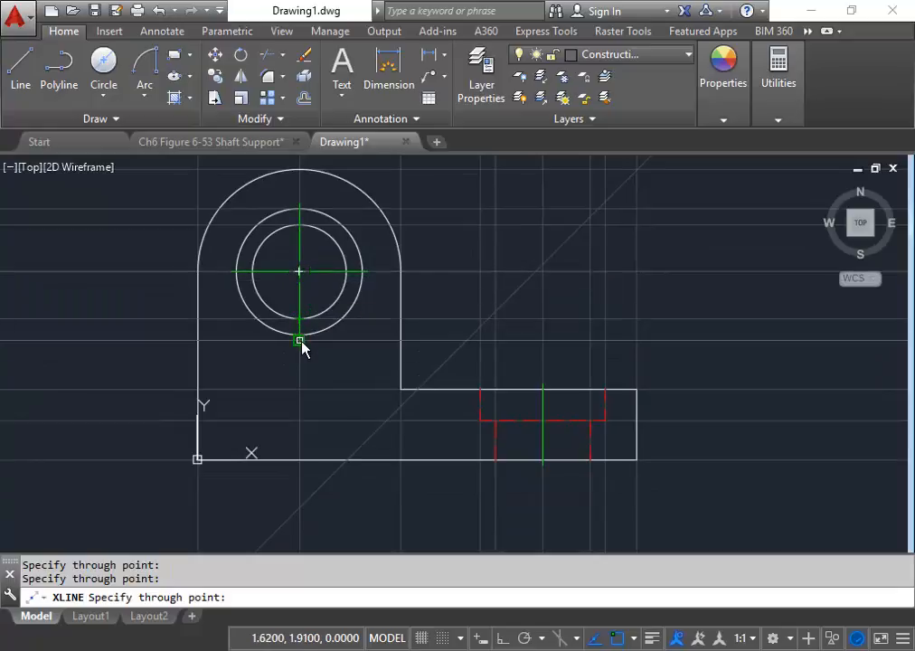
{"action": "left_click", "coordinate": [304, 333]}
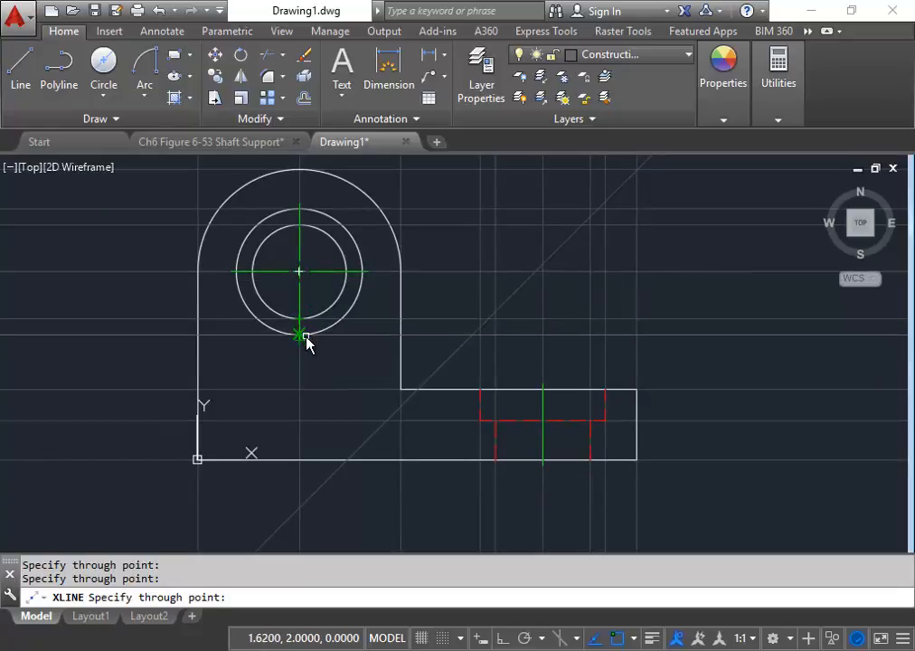
{"action": "middle_click_drag", "start_coordinate": [400, 339], "coordinate": [297, 324]}
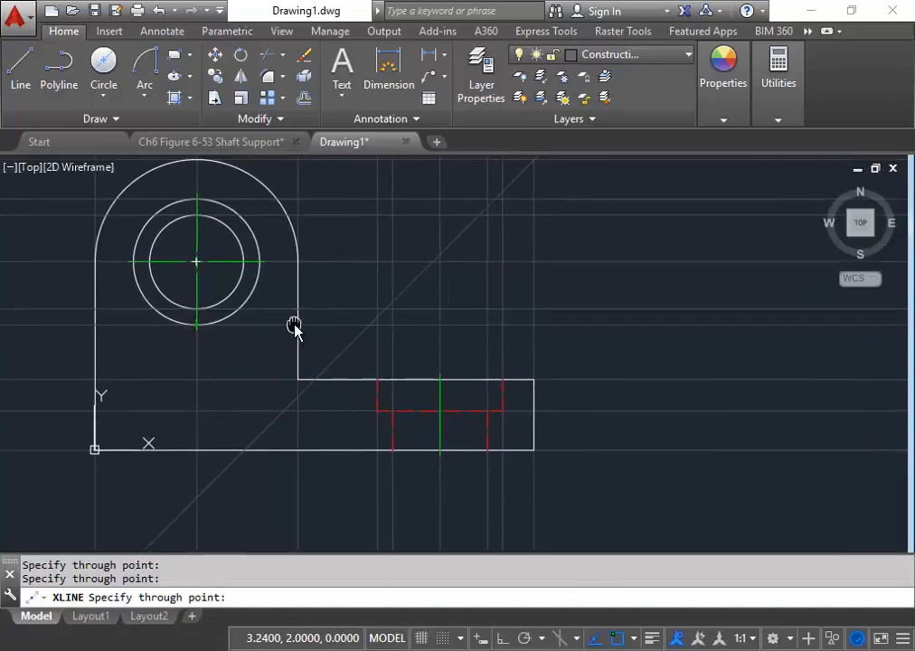
{"action": "scroll", "coordinate": [352, 339], "scroll_direction": "down", "scroll_amount": 2}
{"action": "middle_click_drag", "start_coordinate": [364, 337], "coordinate": [306, 390]}
{"action": "key", "text": "Return"}
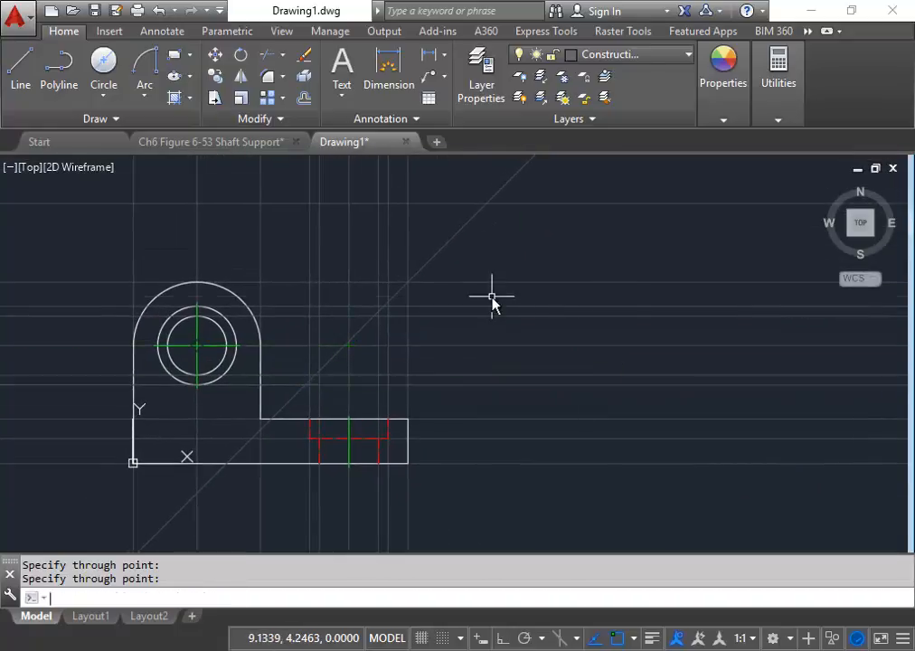
- Draw vertical construction lines through the points where the 45-degree line crosses the three uppermost horizontal construction lines
{"action": "middle_click_drag", "start_coordinate": [606, 385], "coordinate": [600, 418]}
{"action": "mouse_move", "coordinate": [544, 336]}
{"action": "middle_mouse_down"}
{"action": "mouse_move", "coordinate": [412, 321]}
{"action": "mouse_move", "coordinate": [427, 330]}
{"action": "middle_mouse_up"}
{"action": "scroll", "coordinate": [427, 329], "scroll_direction": "down", "scroll_amount": 2}
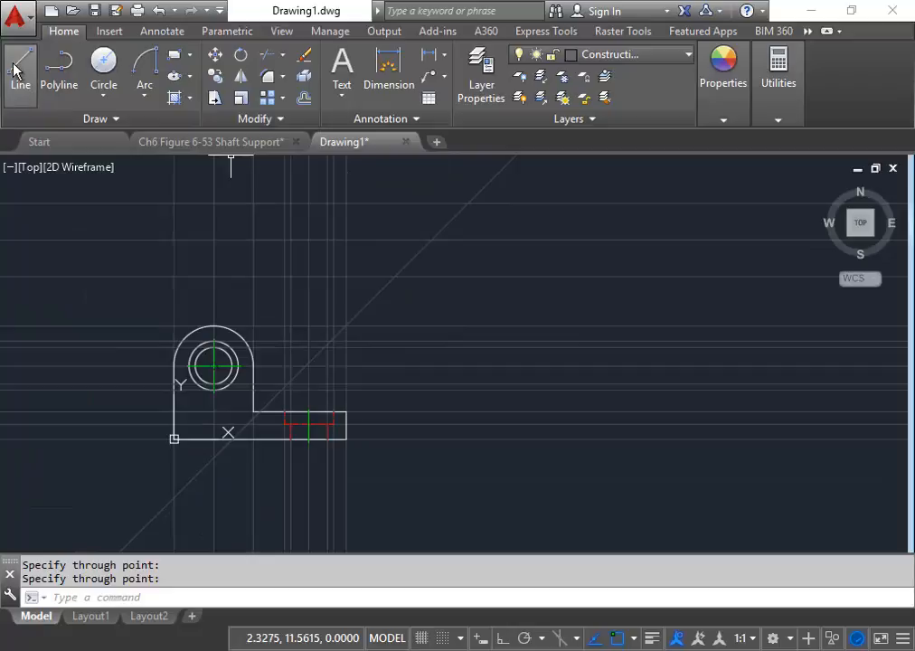
{"action": "left_click", "coordinate": [55, 119]}
{"action": "left_click", "coordinate": [61, 142]}
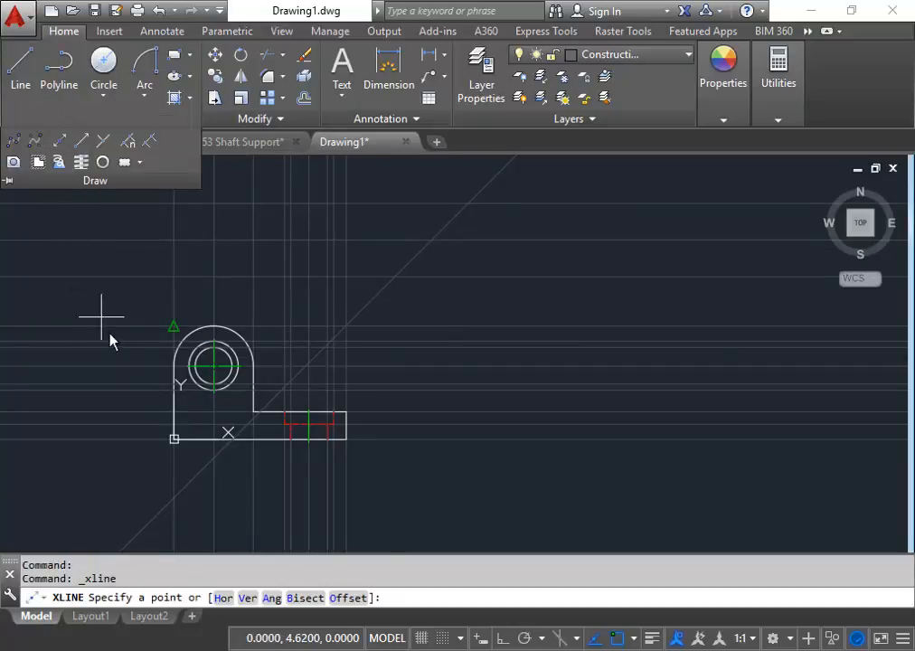
{"action": "type", "text": "v"}
{"action": "key", "text": "Return"}
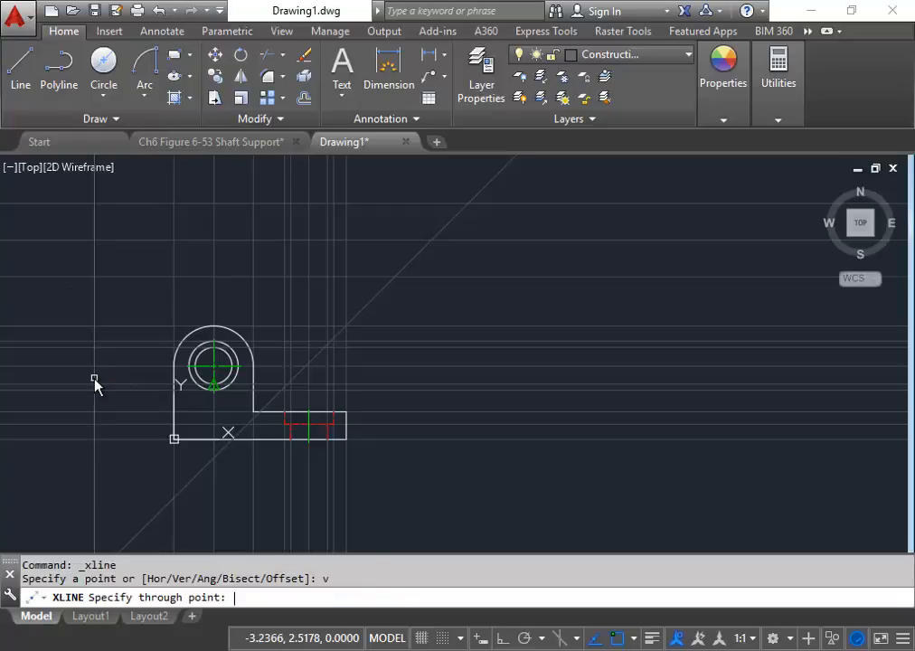
{"action": "left_click", "coordinate": [395, 277]}
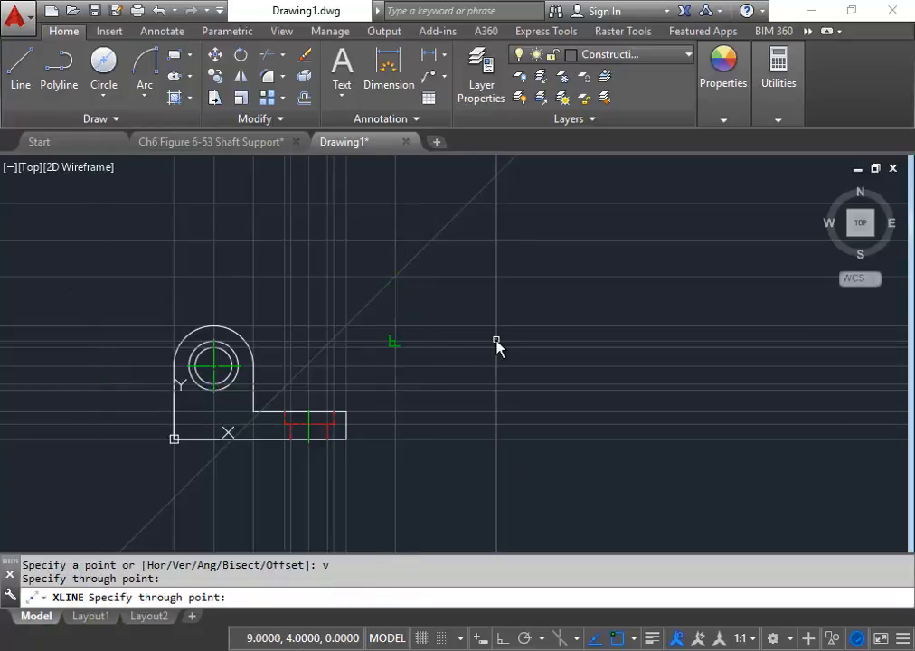
{"action": "middle_click_drag", "start_coordinate": [410, 441], "coordinate": [310, 493]}
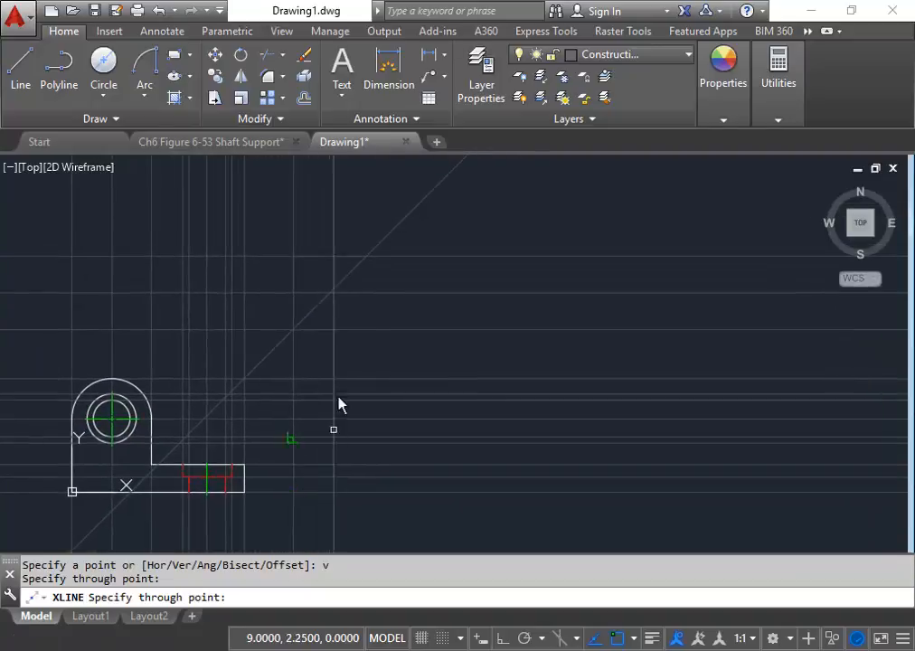
{"action": "left_click", "coordinate": [366, 256]}
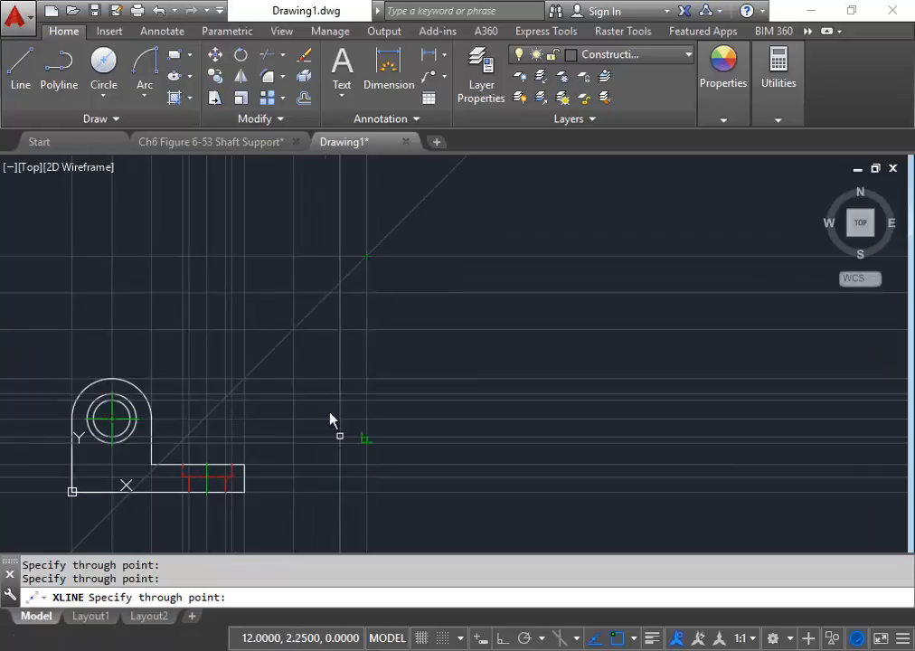
{"action": "left_click", "coordinate": [330, 292]}
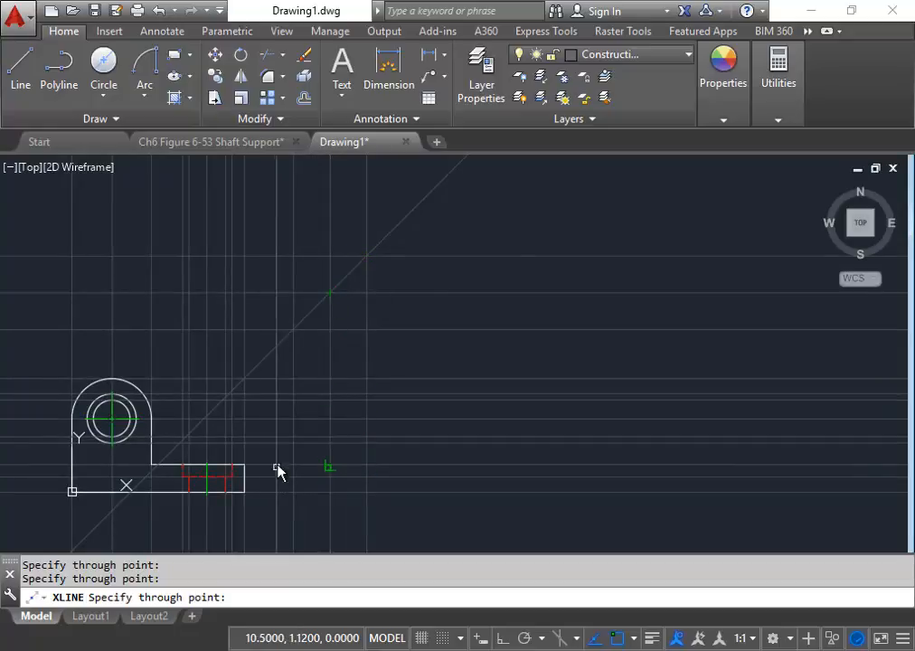
{"action": "middle_click_drag", "start_coordinate": [291, 445], "coordinate": [394, 467]}
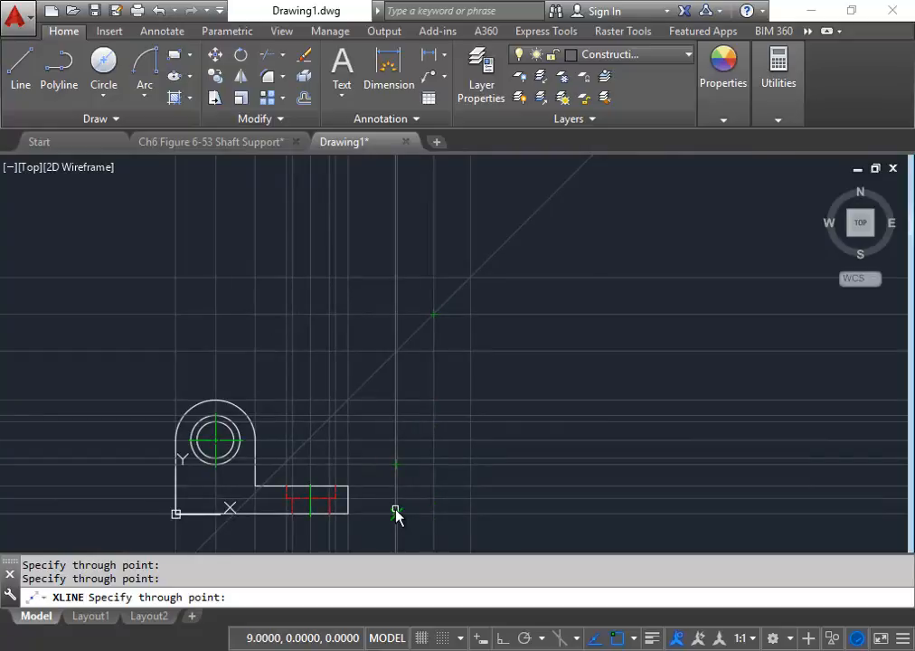
{"action": "key", "text": "Escape"}
{"action": "middle_click_drag", "start_coordinate": [437, 439], "coordinate": [370, 321]}
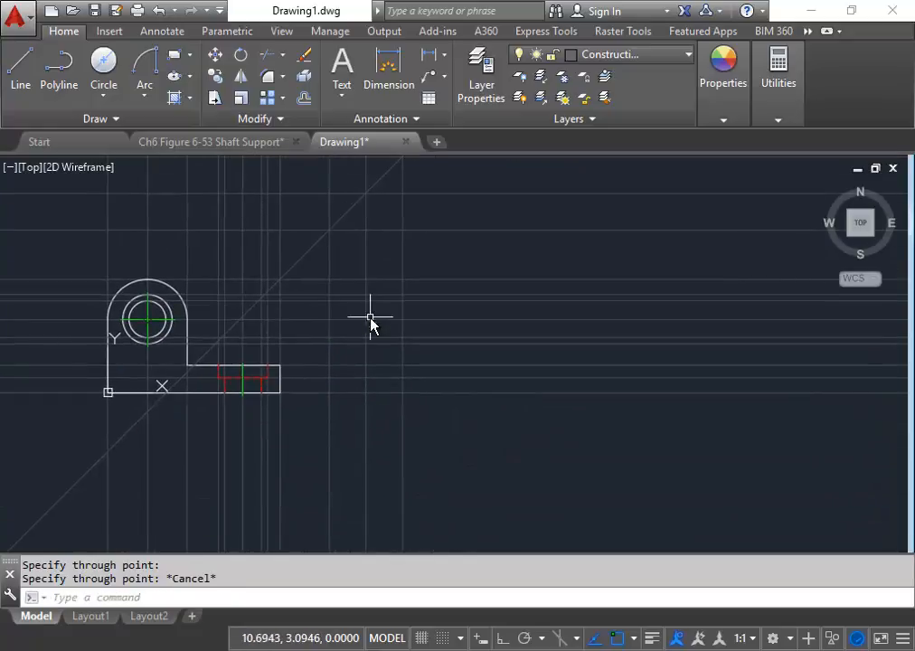
{"action": "key", "text": "Escape"}
{"action": "key", "text": "Escape"}
- Make Object the current layer and draw the side view's base rectangle, 3 units wide and 1.12 units high, on the construction line intersections
{"action": "scroll", "coordinate": [307, 334], "scroll_direction": "up", "scroll_amount": 2}
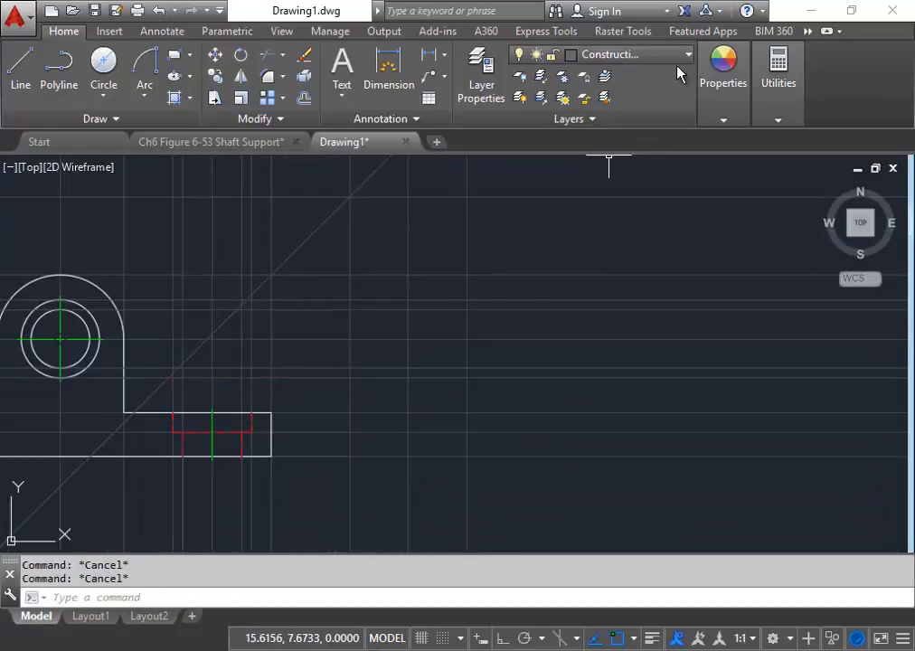
{"action": "left_click", "coordinate": [651, 54]}
{"action": "left_click", "coordinate": [607, 184]}
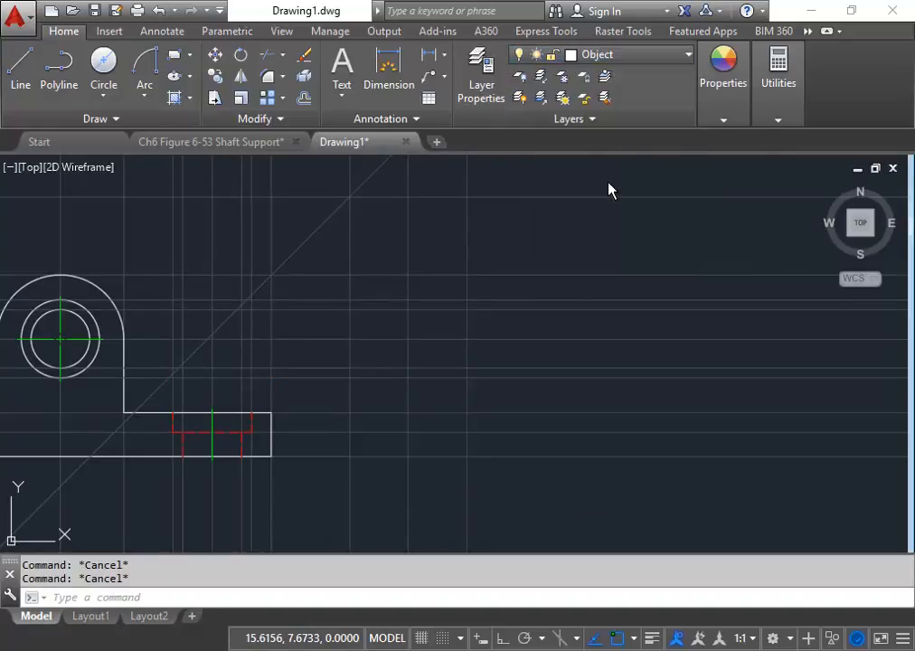
{"action": "left_click", "coordinate": [20, 65]}
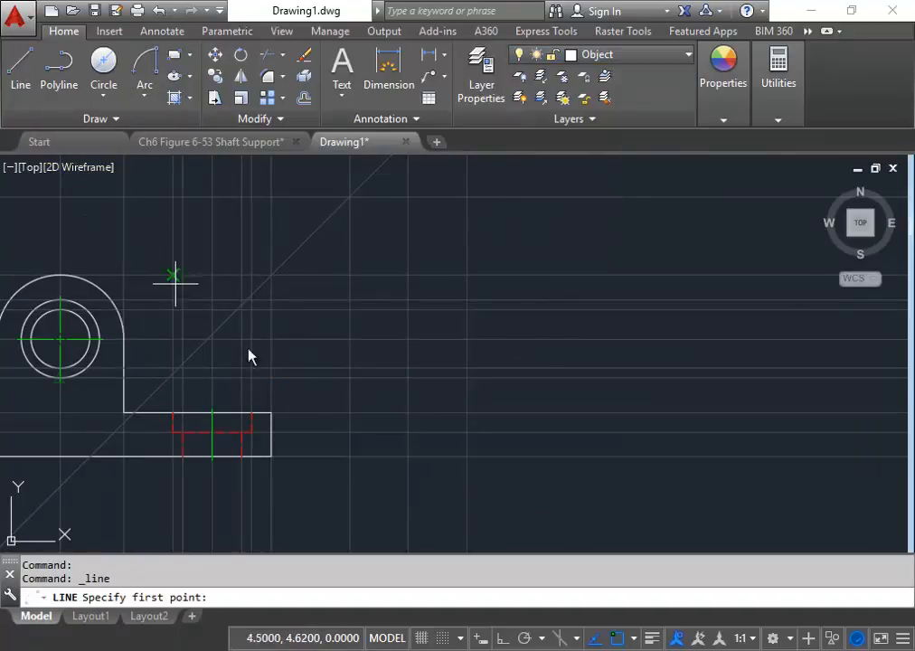
{"action": "left_click", "coordinate": [350, 456]}
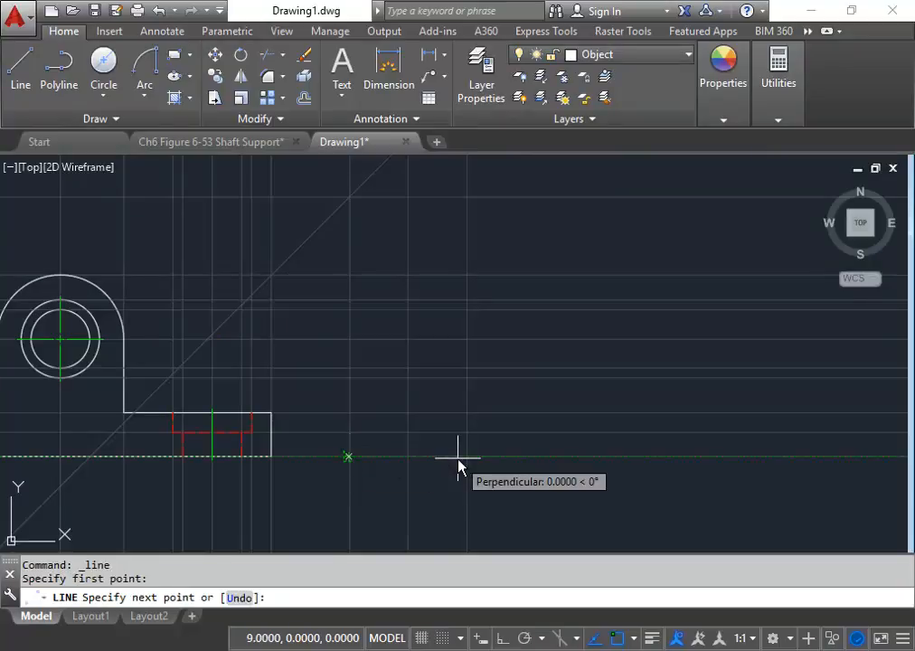
{"action": "left_click", "coordinate": [466, 456]}
{"action": "left_click", "coordinate": [466, 414]}
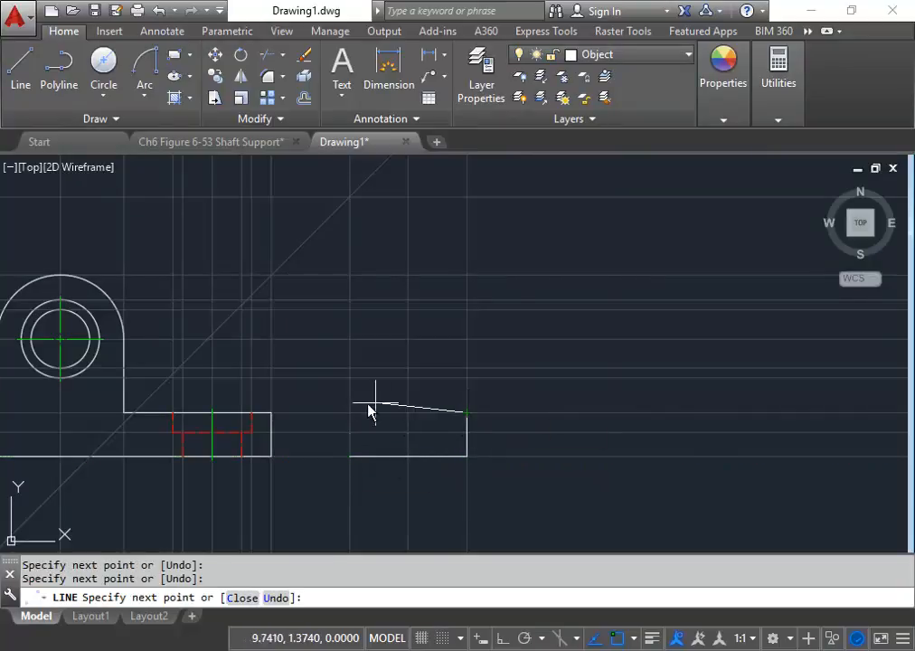
{"action": "left_click", "coordinate": [354, 452]}
{"action": "right_click", "coordinate": [354, 451]}
{"action": "left_click", "coordinate": [418, 237]}
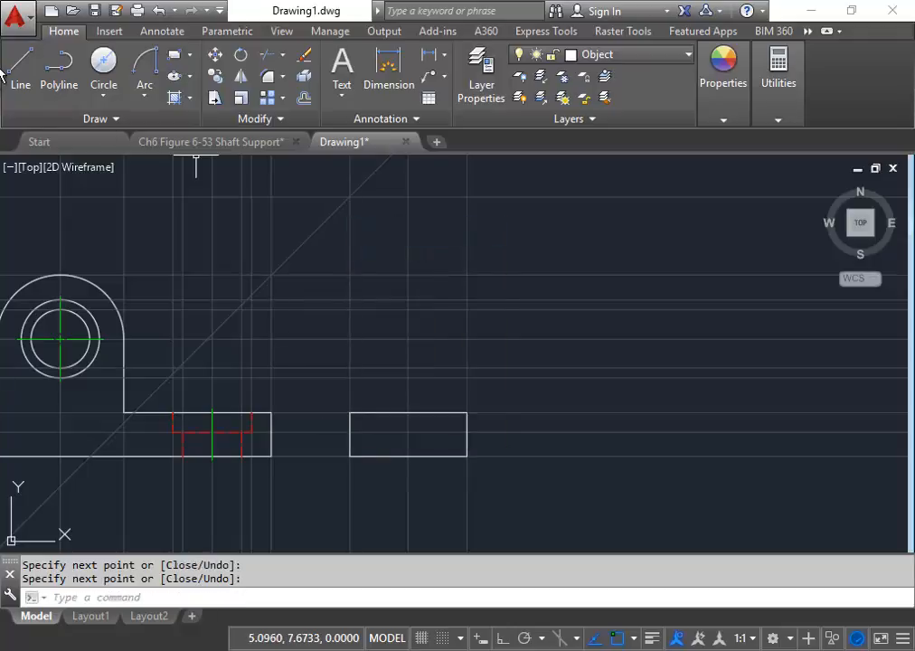
- Draw the side view's upright outline from the base rectangle's top corners up to the arch-top construction line
{"action": "left_click", "coordinate": [11, 74]}
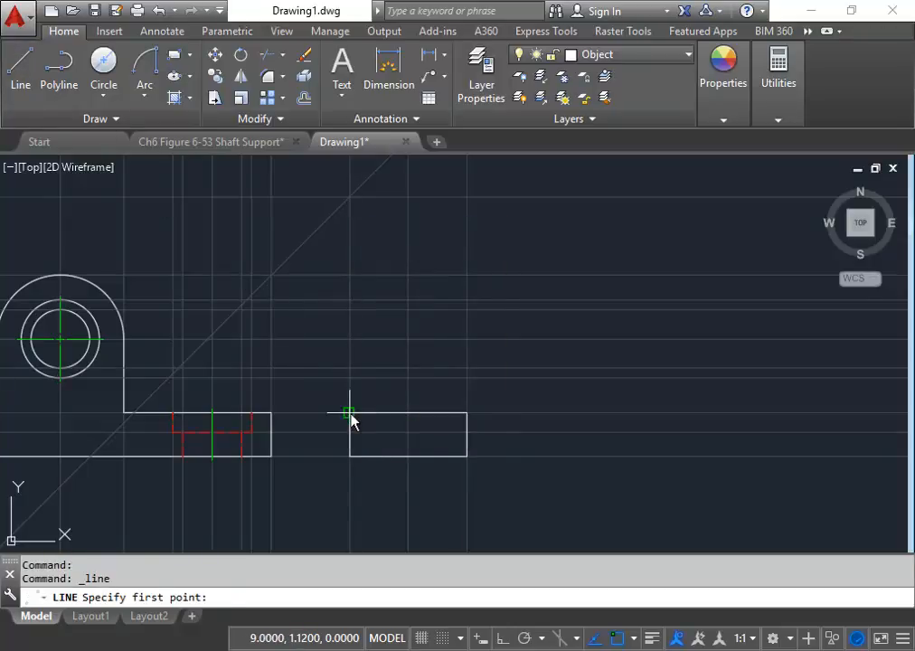
{"action": "left_click", "coordinate": [351, 416]}
{"action": "left_click", "coordinate": [349, 274]}
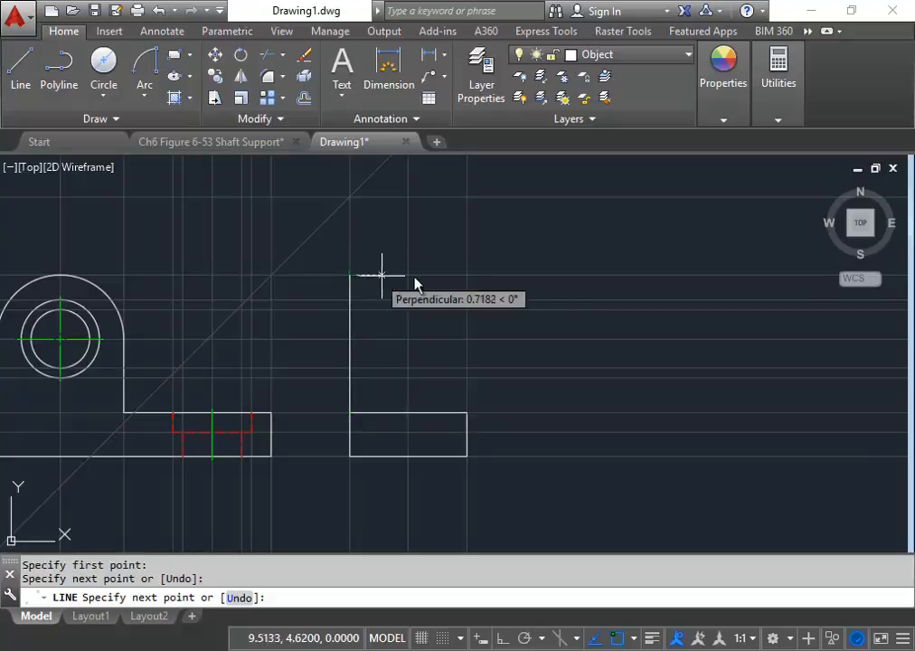
{"action": "left_click", "coordinate": [467, 275]}
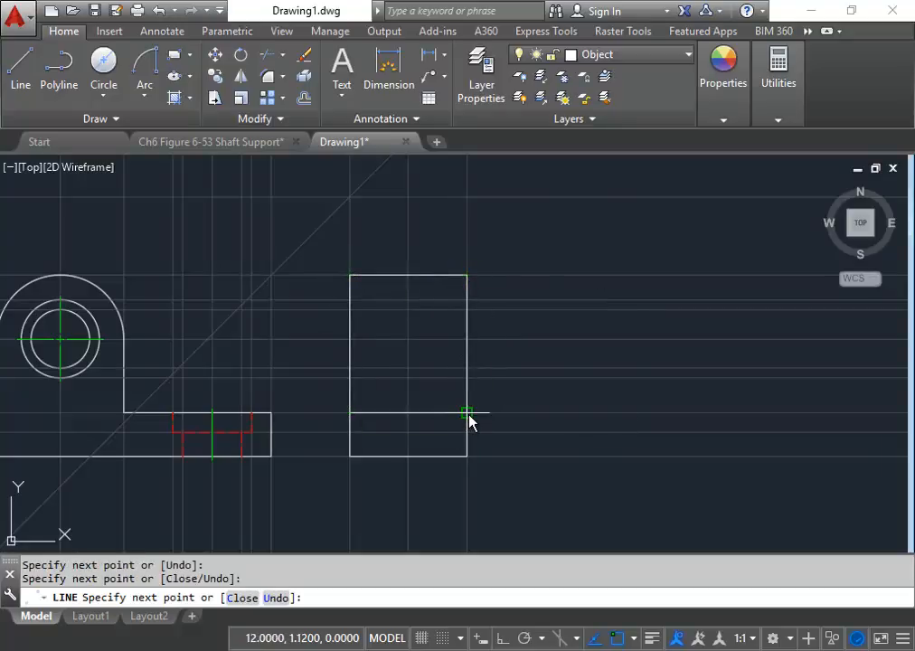
{"action": "key", "text": "Escape"}
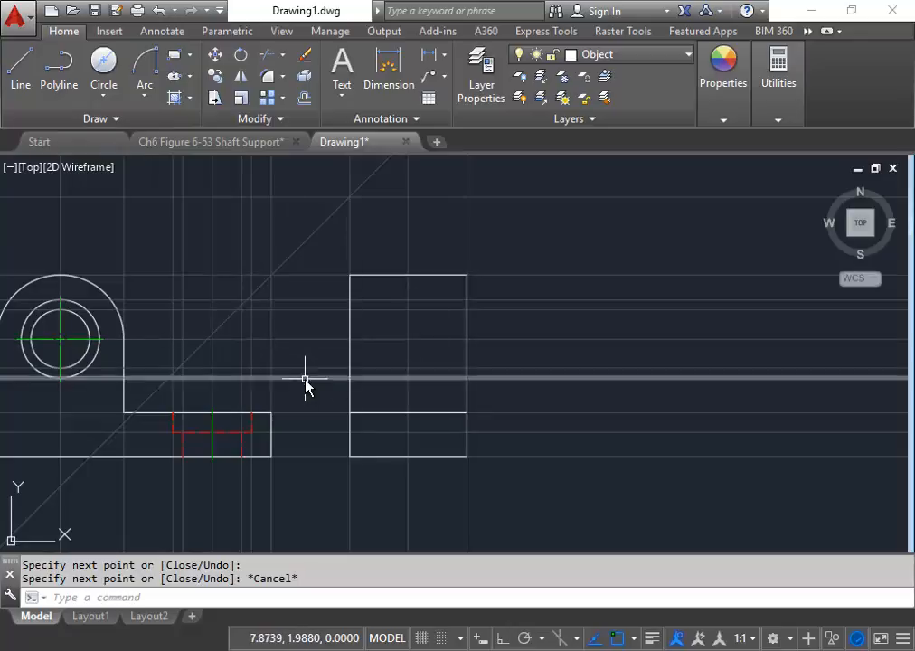
- Make Hidden the current layer
{"action": "middle_click_drag", "start_coordinate": [305, 382], "coordinate": [288, 364]}
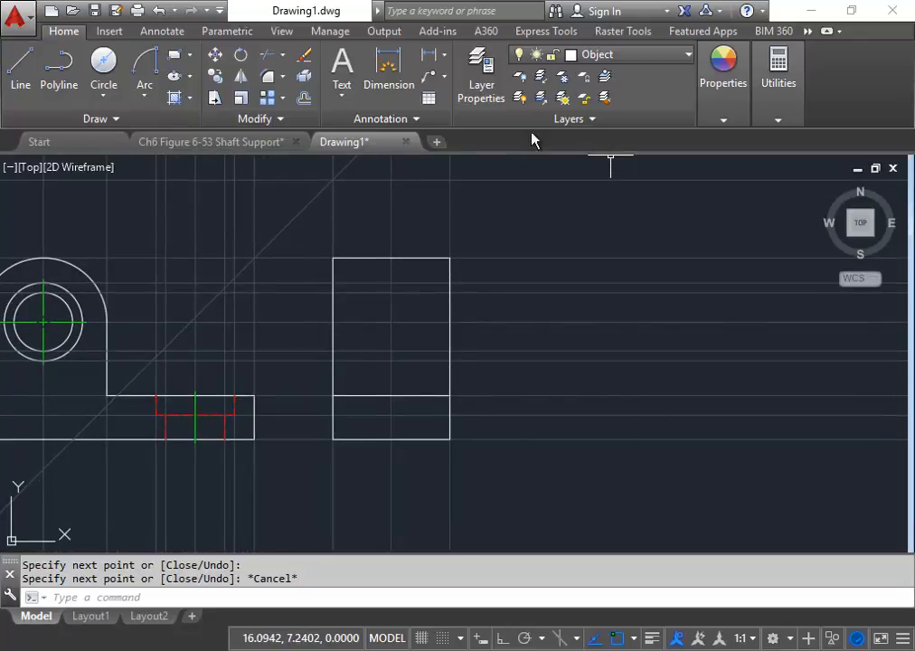
{"action": "left_click", "coordinate": [654, 56]}
{"action": "left_click", "coordinate": [625, 164]}
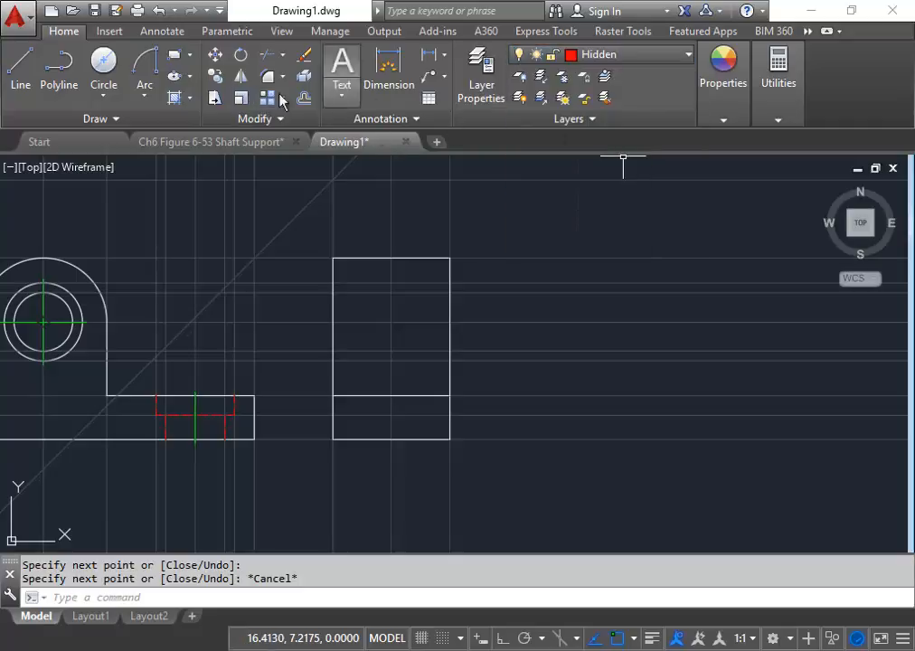
{"action": "left_click", "coordinate": [21, 72]}
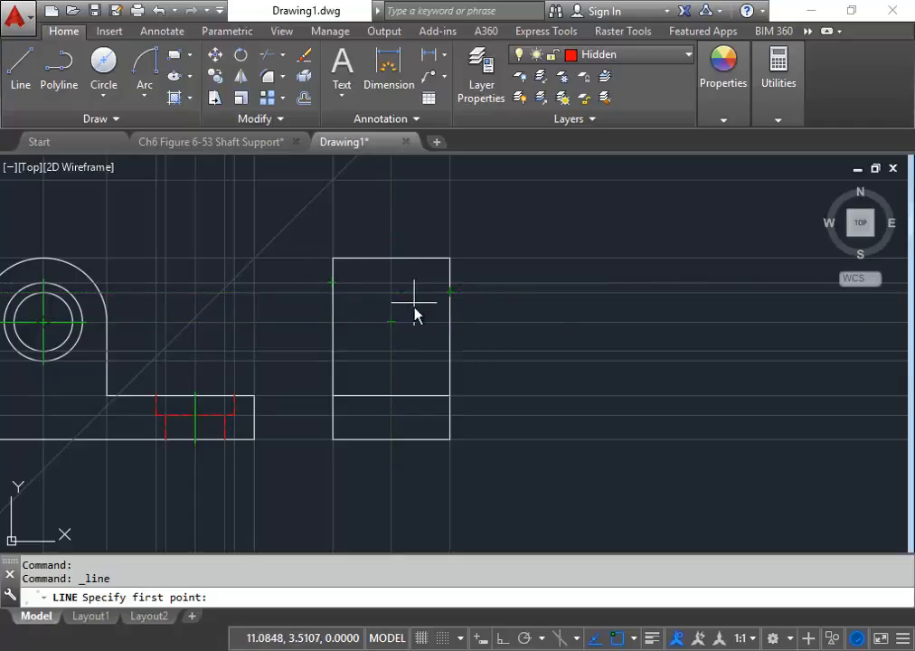
{"action": "key", "text": "Escape"}
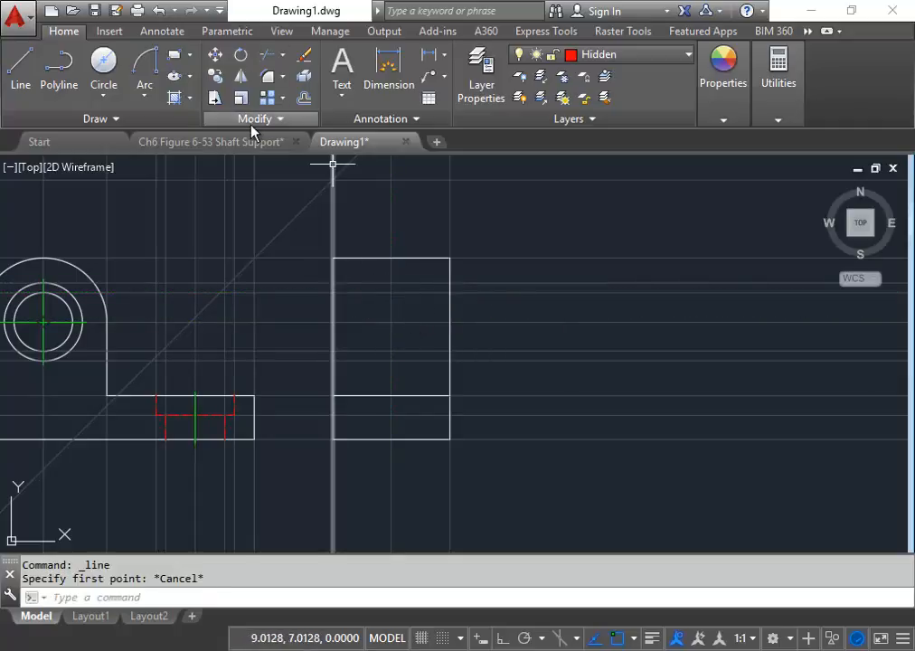
- Offset the vertical construction line along the side view's left edge 0.50 toward the inside of the view
{"action": "left_click", "coordinate": [303, 100]}
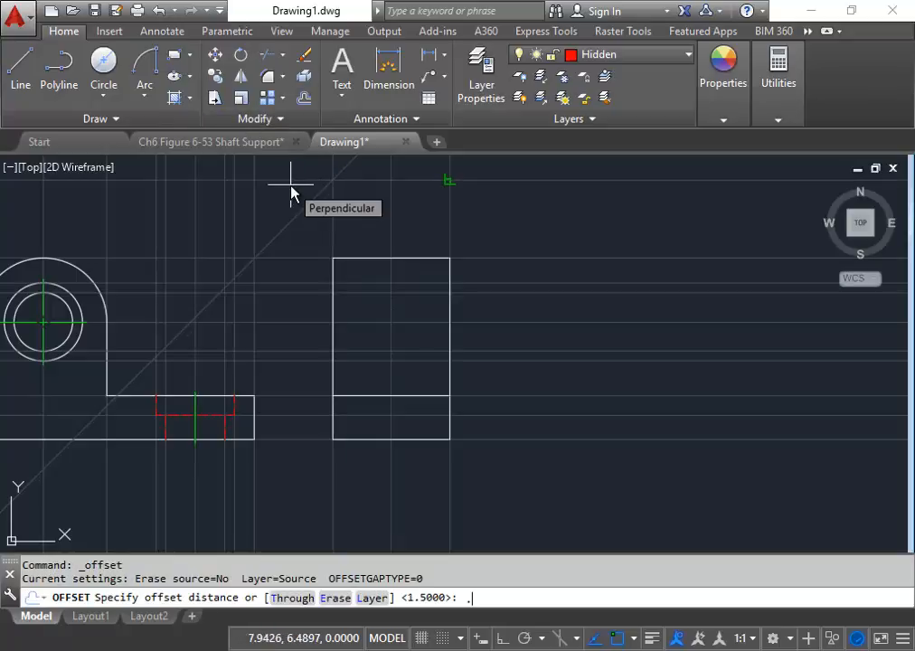
{"action": "key", "text": "Return"}
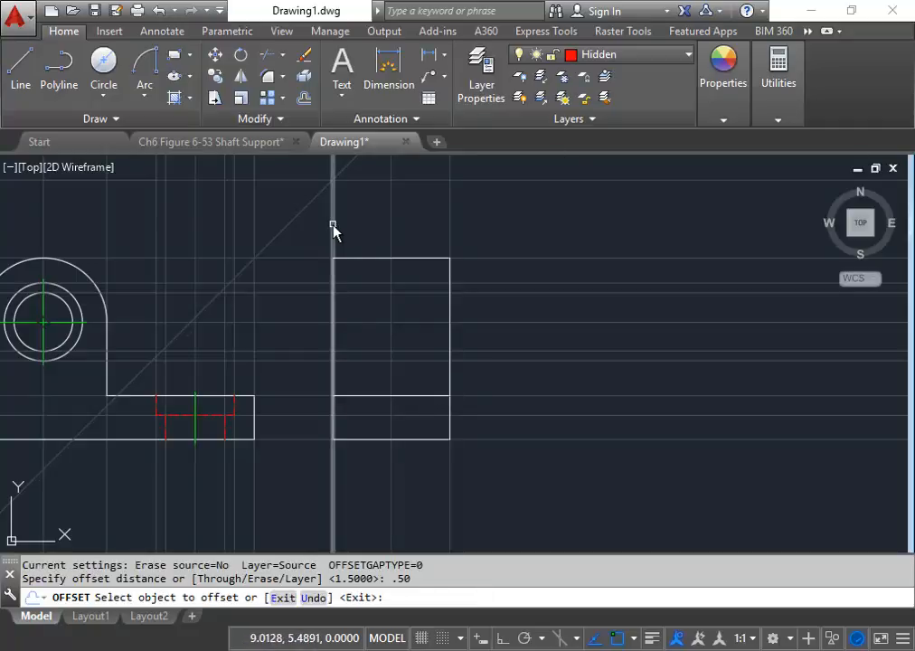
{"action": "left_click", "coordinate": [334, 225]}
{"action": "left_click", "coordinate": [379, 226]}
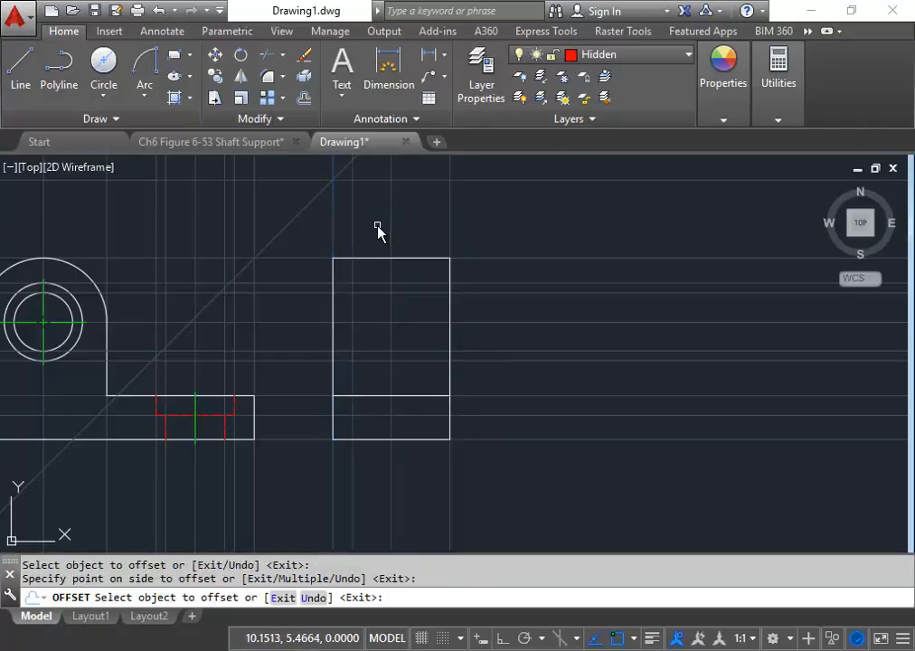
{"action": "middle_click_drag", "start_coordinate": [378, 227], "coordinate": [401, 206]}
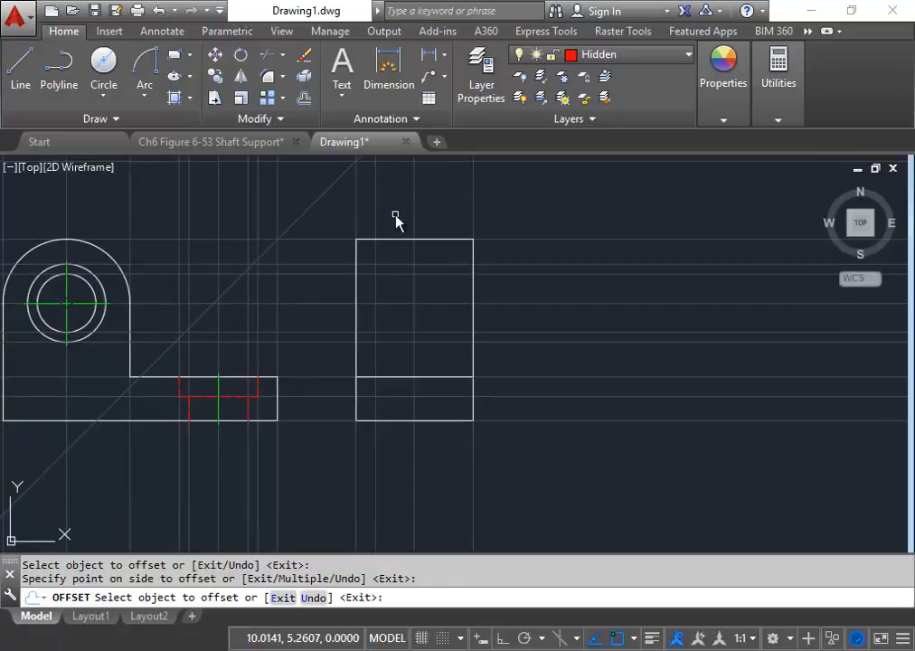
{"action": "mouse_move", "coordinate": [402, 353]}
{"action": "middle_mouse_down"}
{"action": "mouse_move", "coordinate": [468, 493]}
{"action": "mouse_move", "coordinate": [449, 449]}
{"action": "middle_mouse_up"}
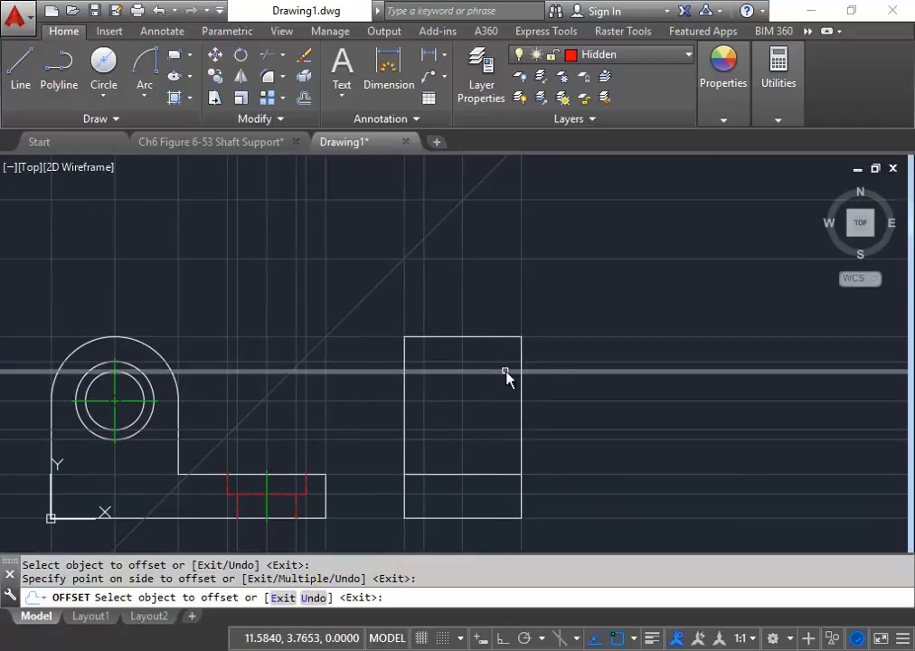
{"action": "mouse_move", "coordinate": [416, 370]}
{"action": "middle_mouse_down"}
{"action": "mouse_move", "coordinate": [443, 420]}
{"action": "mouse_move", "coordinate": [472, 423]}
{"action": "mouse_move", "coordinate": [465, 388]}
{"action": "middle_mouse_up"}
{"action": "scroll", "coordinate": [433, 386], "scroll_direction": "down", "scroll_amount": 2}
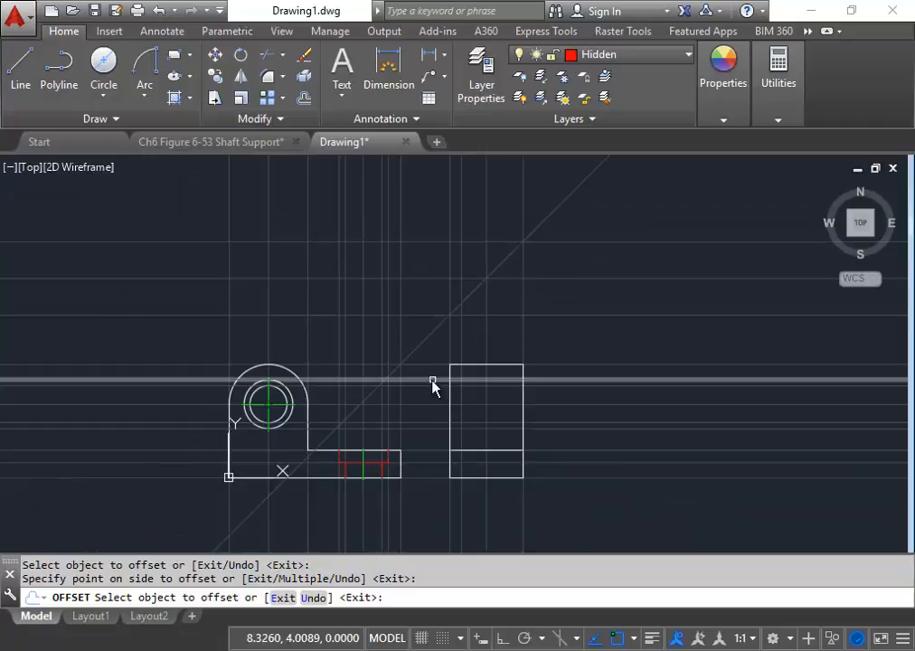
{"action": "right_click", "coordinate": [416, 308]}
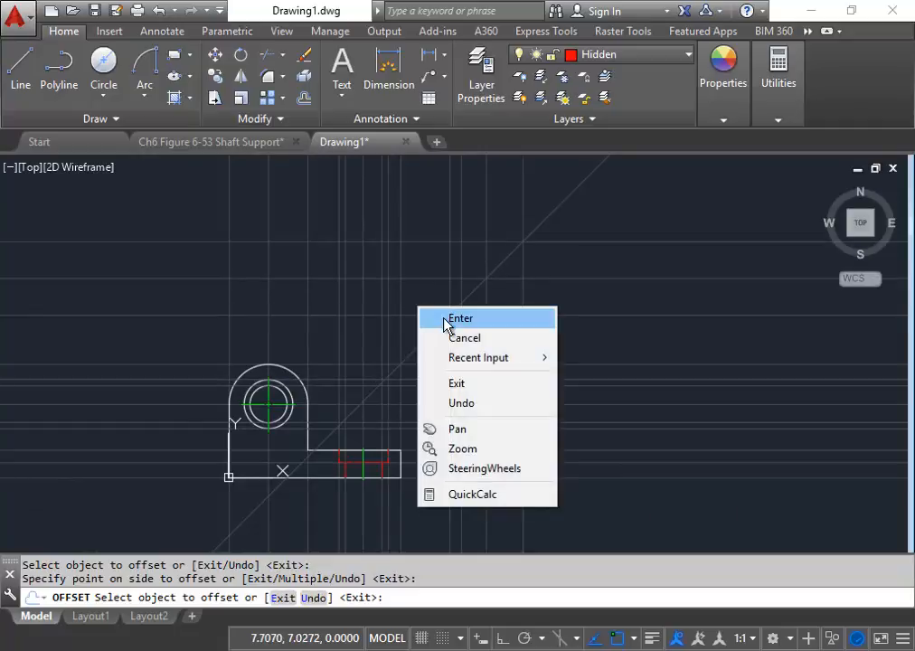
{"action": "left_click", "coordinate": [456, 319]}
- Draw the side view's hidden counterbore outline, 0.50 deep from the left edge, between the outer circle's top and bottom construction lines
{"action": "middle_click_drag", "start_coordinate": [433, 323], "coordinate": [337, 317]}
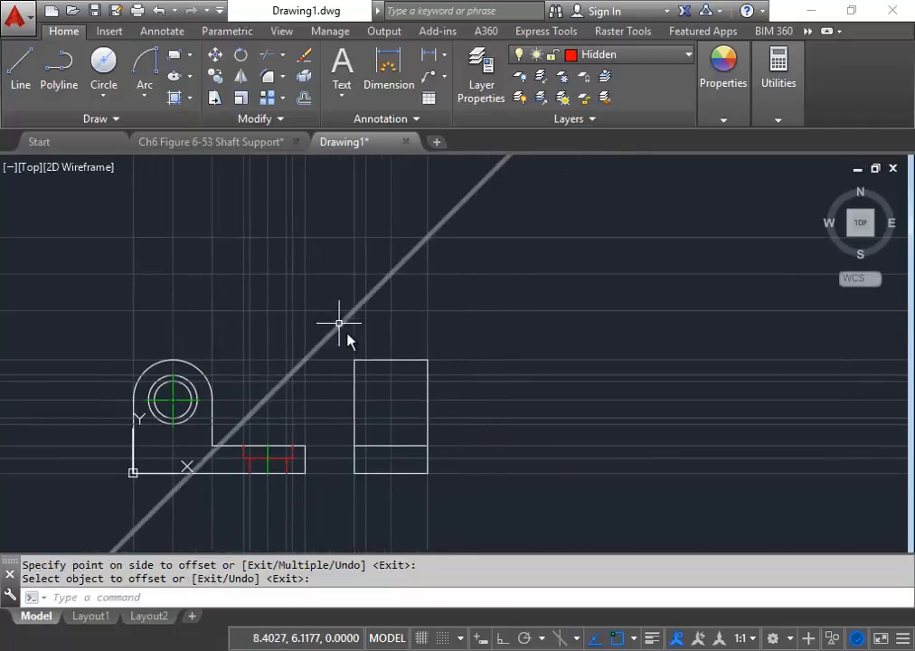
{"action": "scroll", "coordinate": [353, 353], "scroll_direction": "up", "scroll_amount": 2}
{"action": "middle_click_drag", "start_coordinate": [355, 356], "coordinate": [335, 272]}
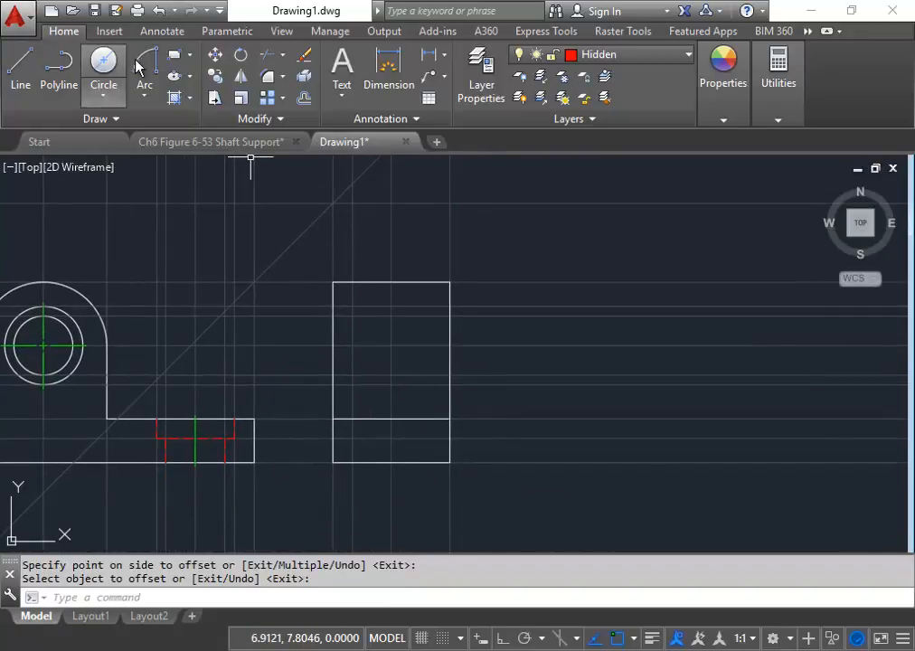
{"action": "left_click", "coordinate": [20, 63]}
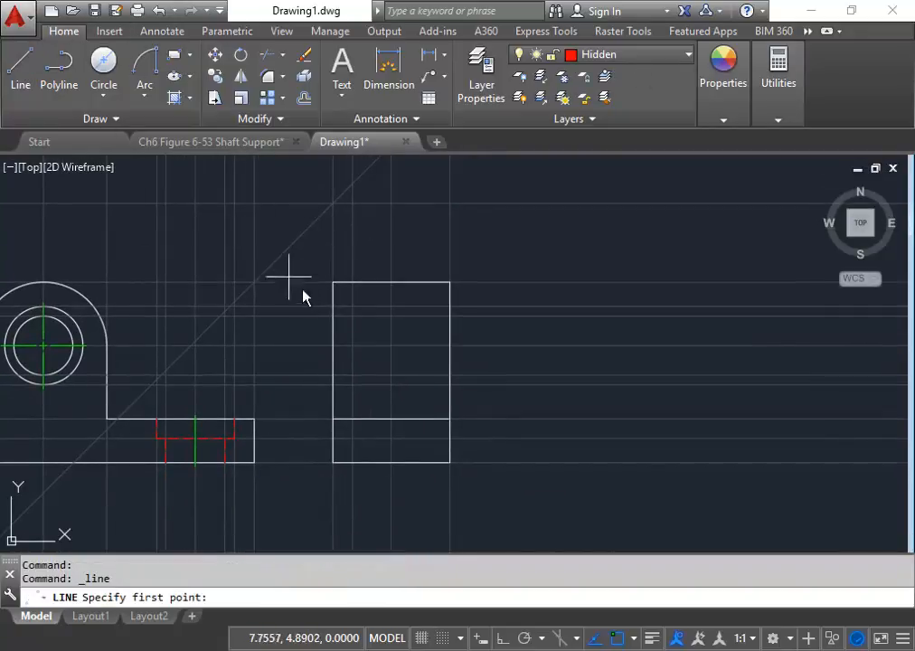
{"action": "left_click", "coordinate": [332, 308]}
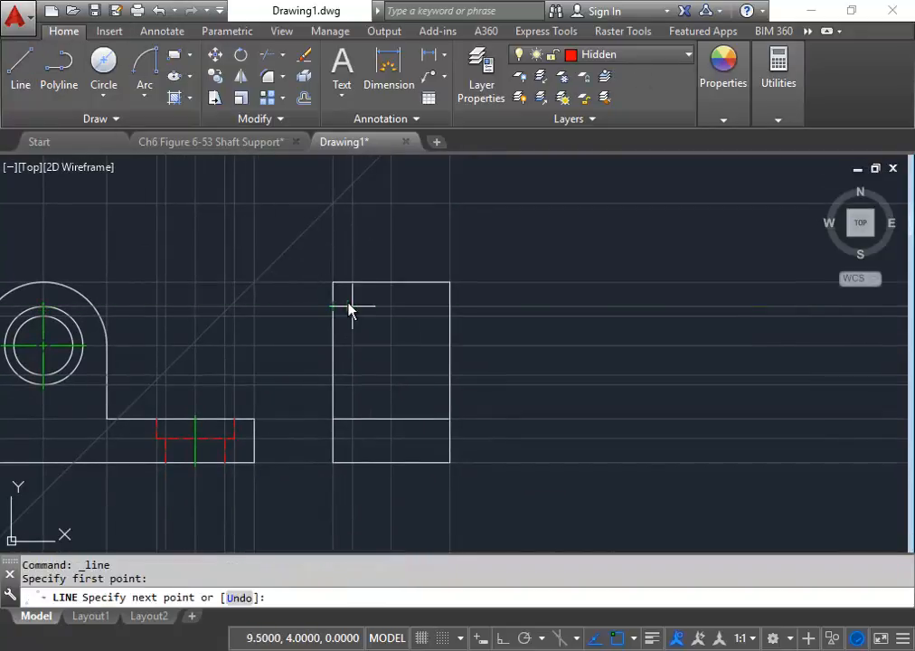
{"action": "left_click", "coordinate": [352, 307]}
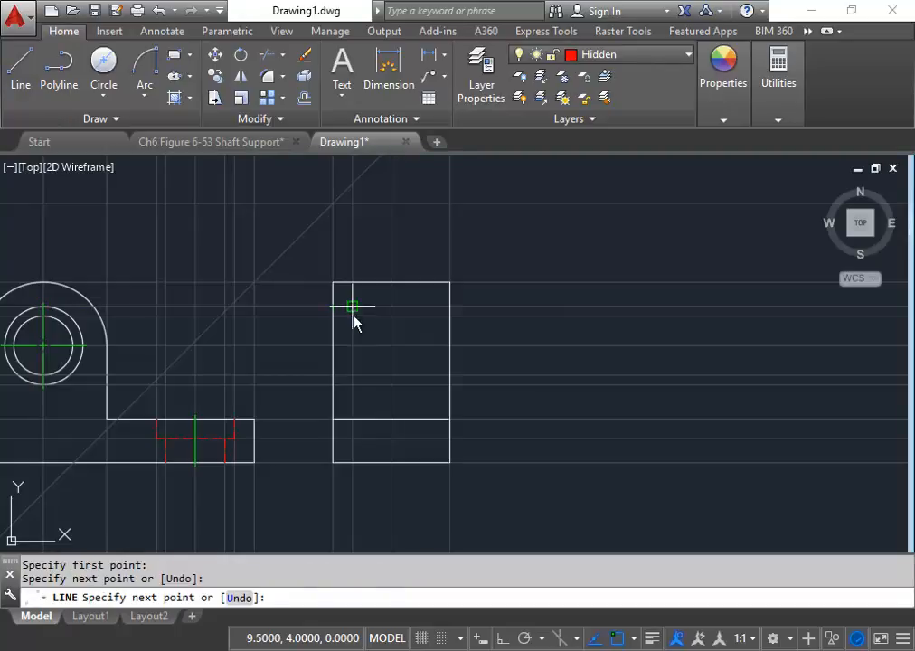
{"action": "left_click", "coordinate": [353, 386]}
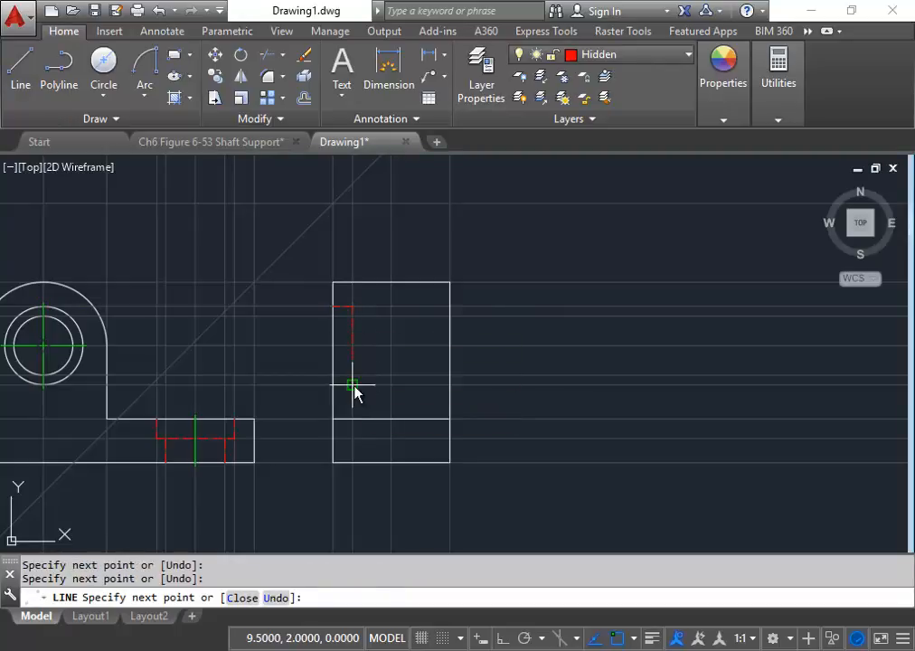
{"action": "key", "text": "Escape"}
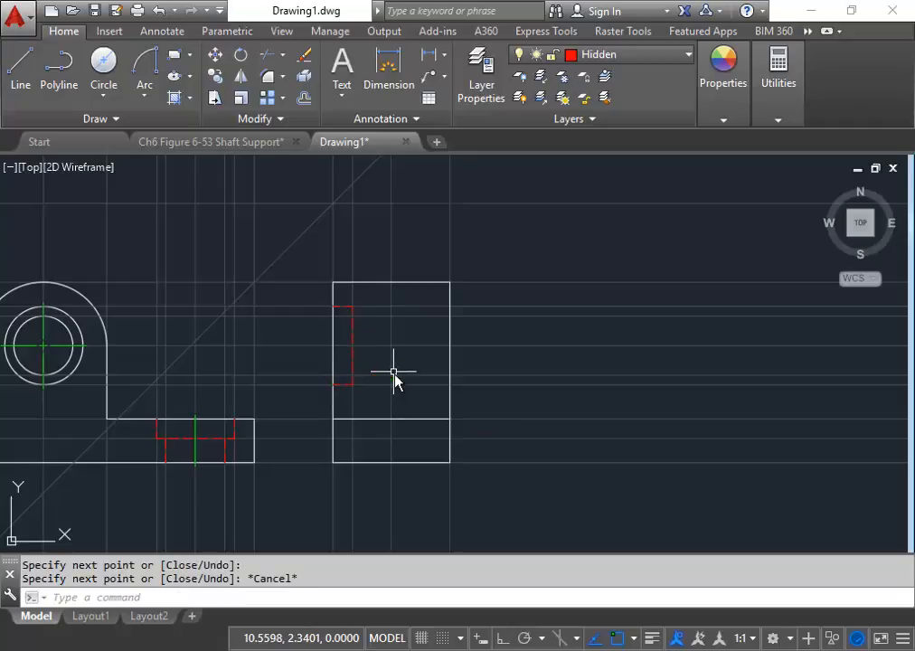
- Draw two hidden bore lines from the counterbore to the side view's right edge along the inner circle's top and bottom construction lines
{"action": "left_click", "coordinate": [18, 72]}
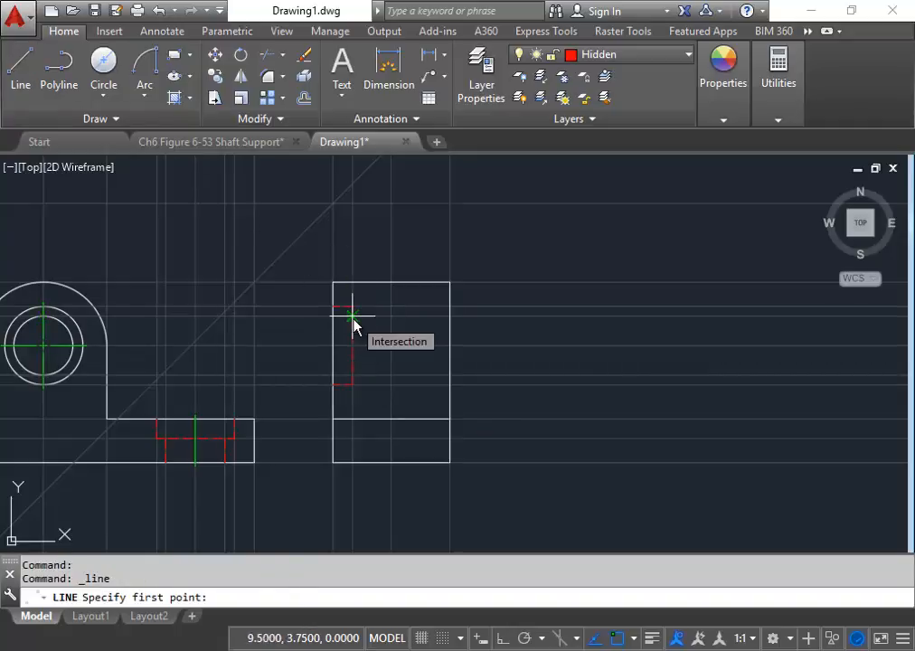
{"action": "left_click", "coordinate": [352, 315]}
{"action": "left_click", "coordinate": [450, 316]}
{"action": "key", "text": "Escape"}
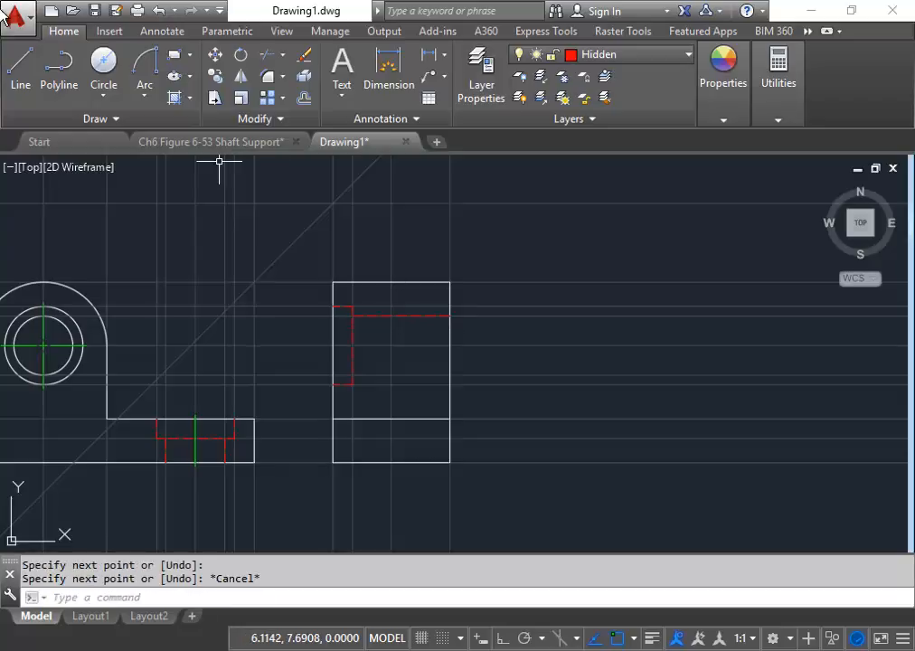
{"action": "left_click", "coordinate": [19, 64]}
{"action": "left_click", "coordinate": [352, 374]}
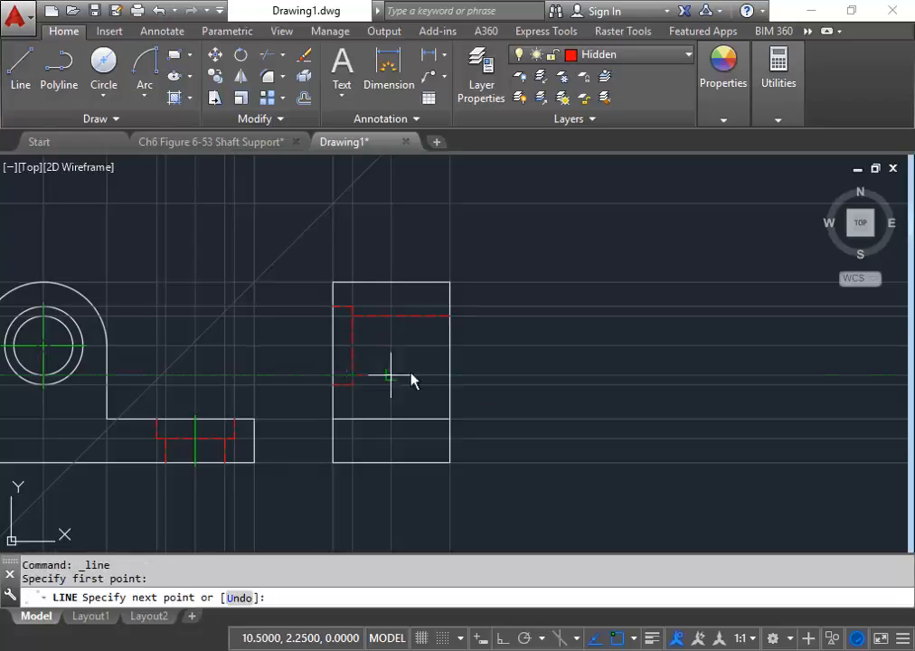
{"action": "left_click", "coordinate": [450, 374]}
{"action": "key", "text": "Escape"}
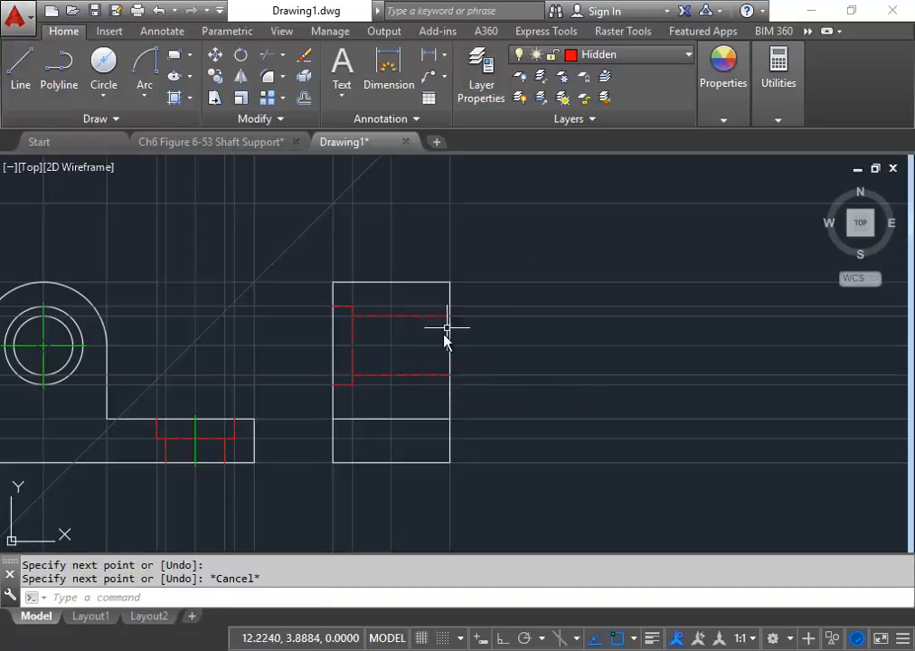
- Make Object the current layer and draw a 1.50 diameter circle in the top view, where the base hole's centre line meets the middle horizontal construction line
{"action": "middle_click_drag", "start_coordinate": [446, 339], "coordinate": [458, 291]}
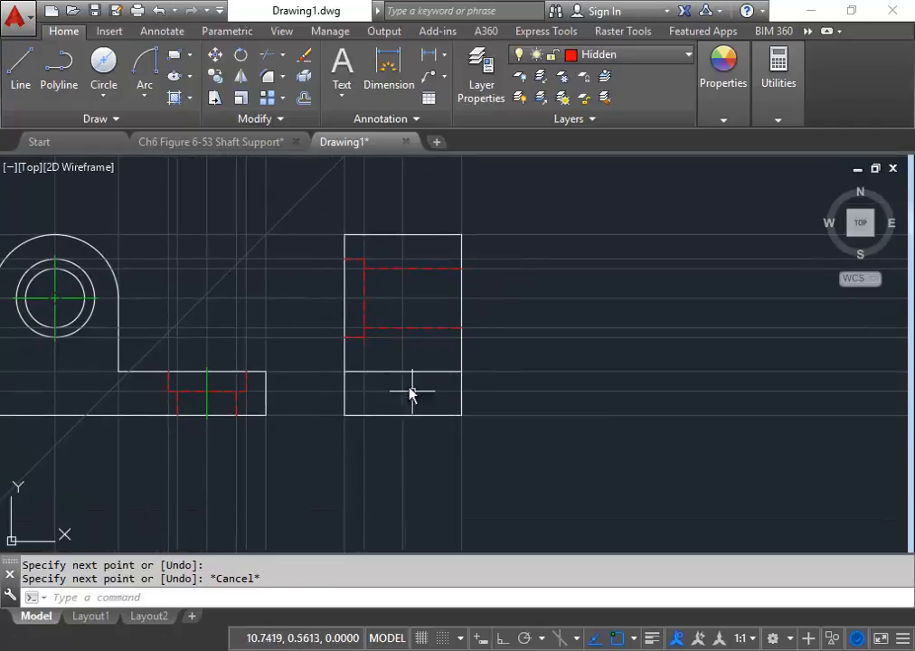
{"action": "middle_click_drag", "start_coordinate": [396, 394], "coordinate": [448, 477]}
{"action": "mouse_move", "coordinate": [368, 324]}
{"action": "middle_mouse_down"}
{"action": "mouse_move", "coordinate": [388, 388]}
{"action": "mouse_move", "coordinate": [395, 373]}
{"action": "middle_mouse_up"}
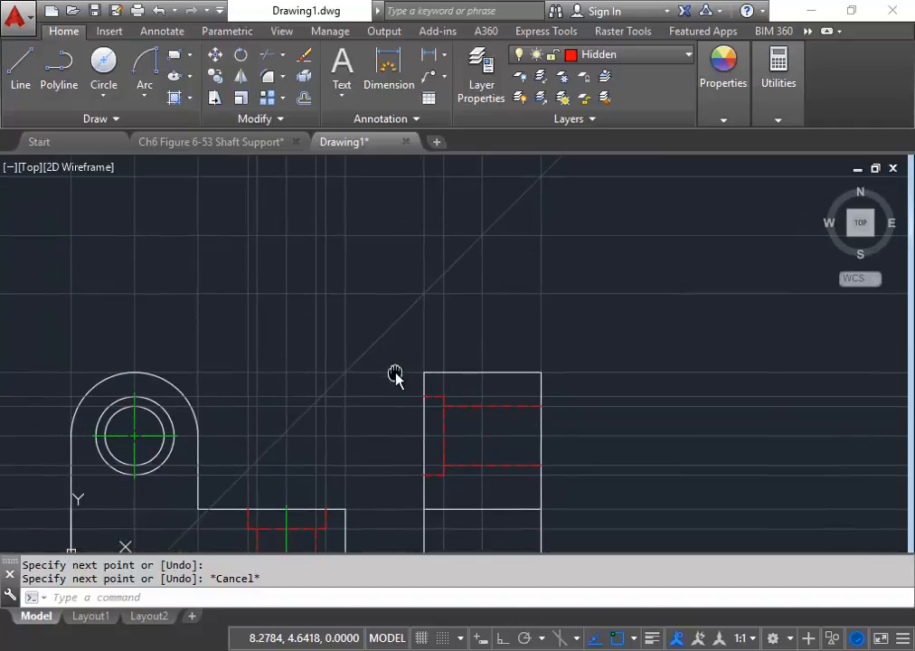
{"action": "scroll", "coordinate": [395, 373], "scroll_direction": "down", "scroll_amount": 2}
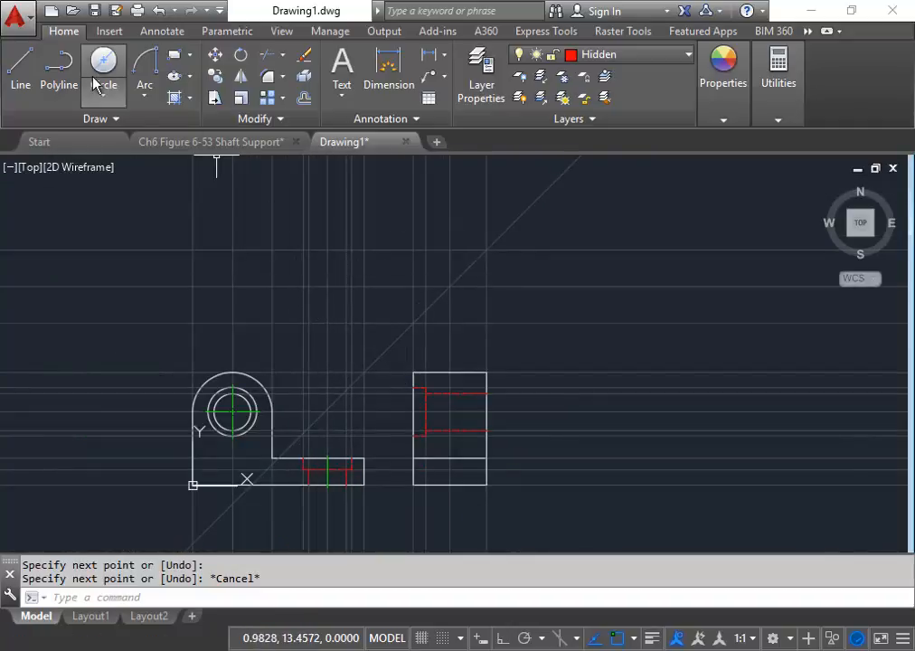
{"action": "left_click", "coordinate": [665, 56]}
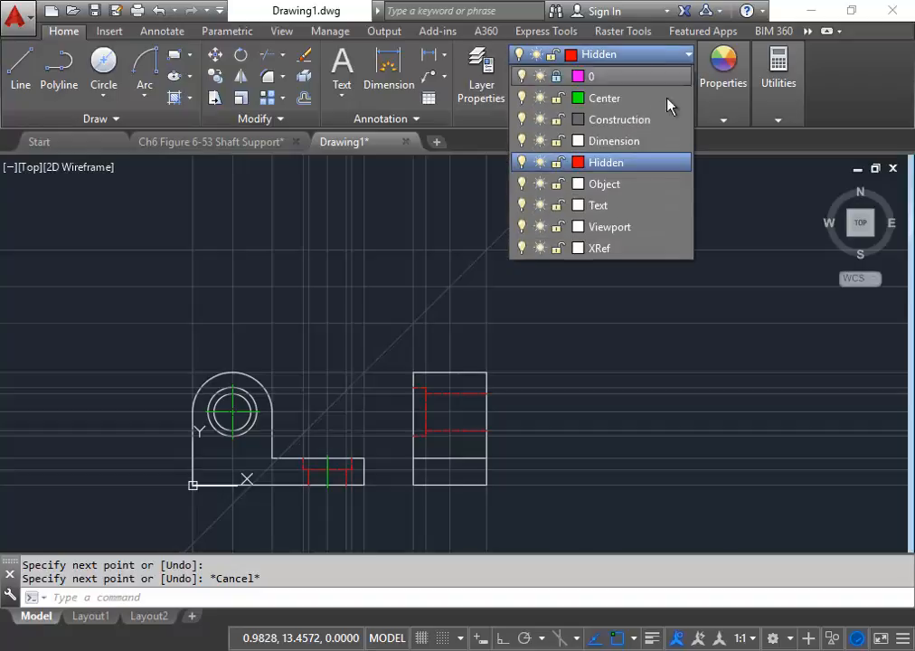
{"action": "left_click", "coordinate": [604, 184]}
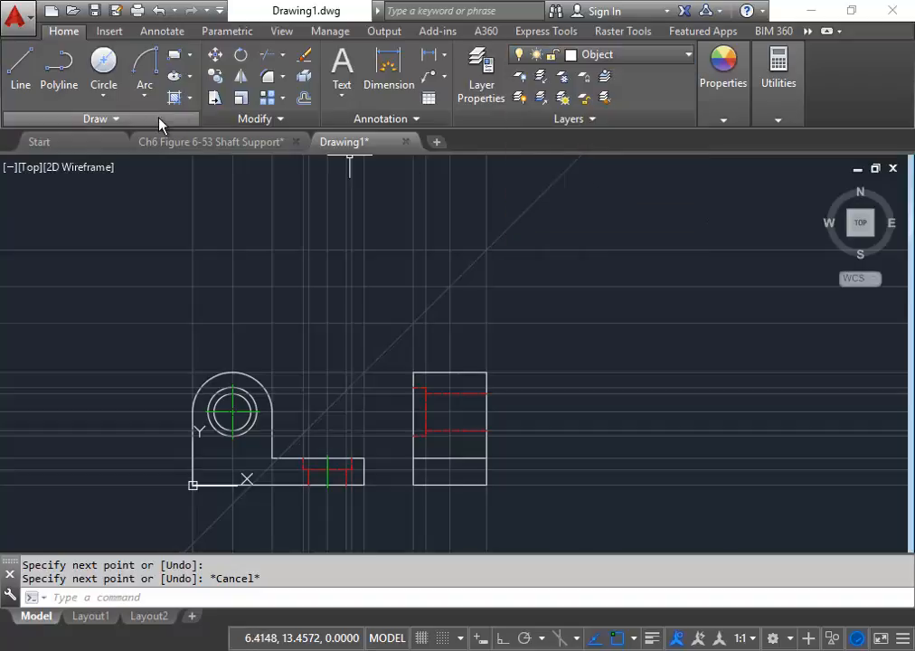
{"action": "left_click", "coordinate": [102, 61]}
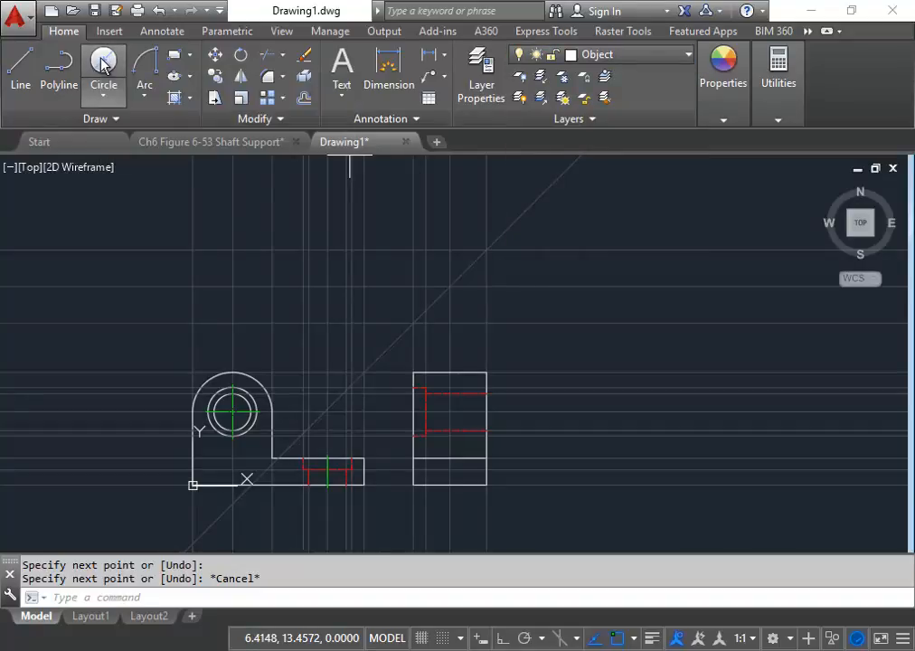
{"action": "left_click", "coordinate": [326, 296]}
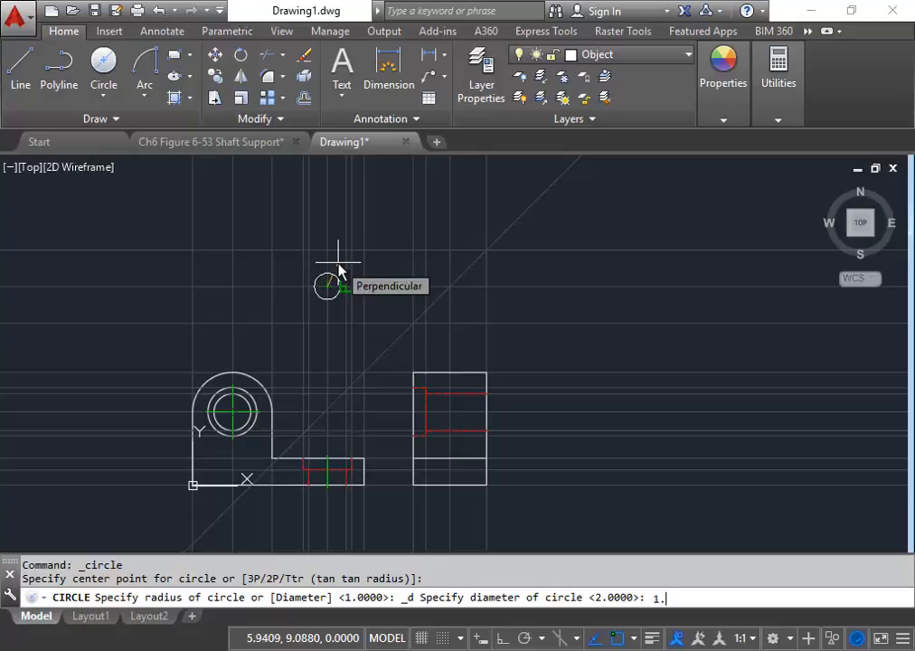
{"action": "key", "text": "Return"}
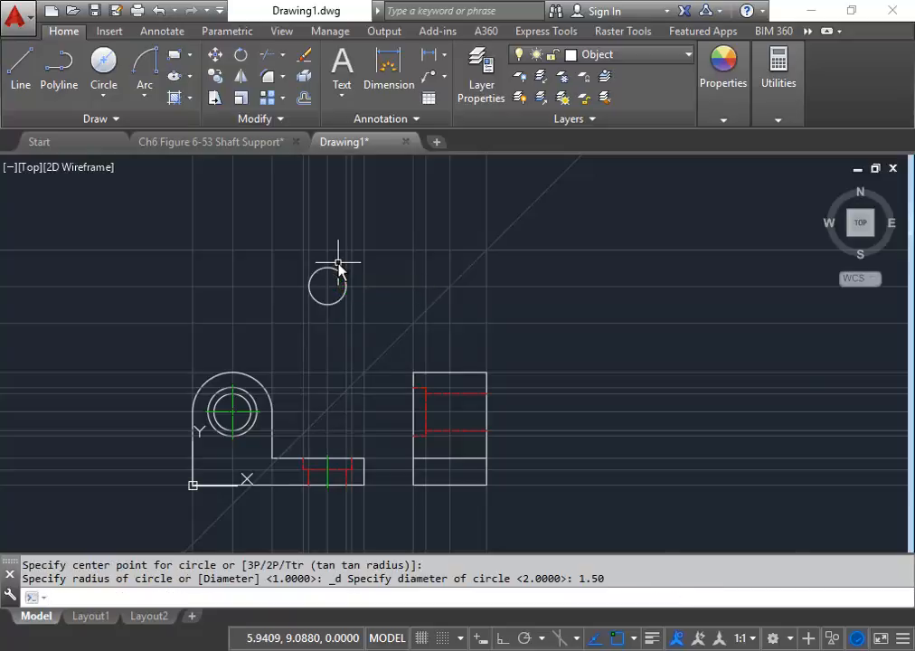
- Draw a concentric circle of diameter 2 around the top view's hole circle
{"action": "key", "text": "Return"}
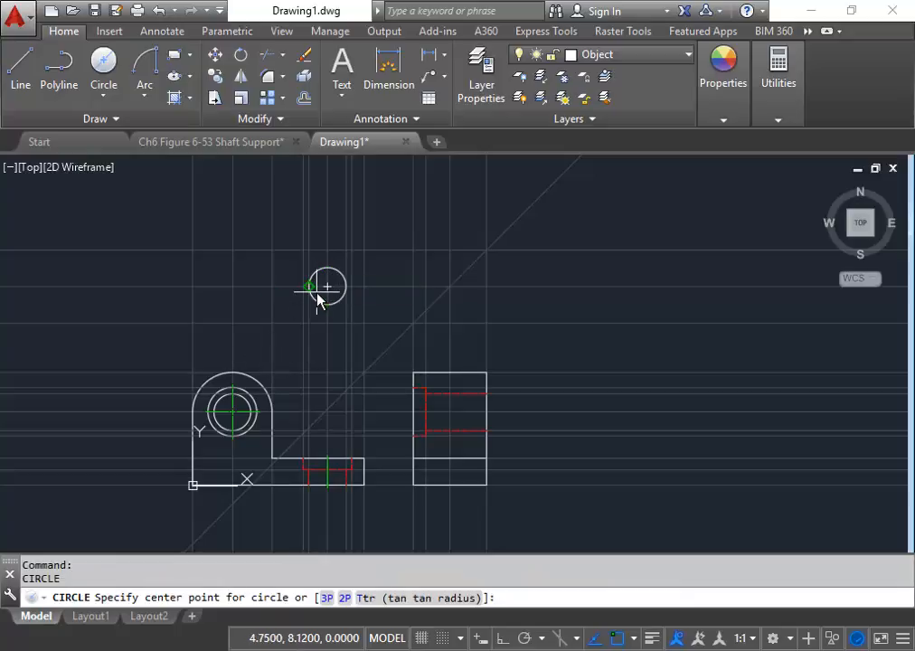
{"action": "left_click", "coordinate": [327, 287]}
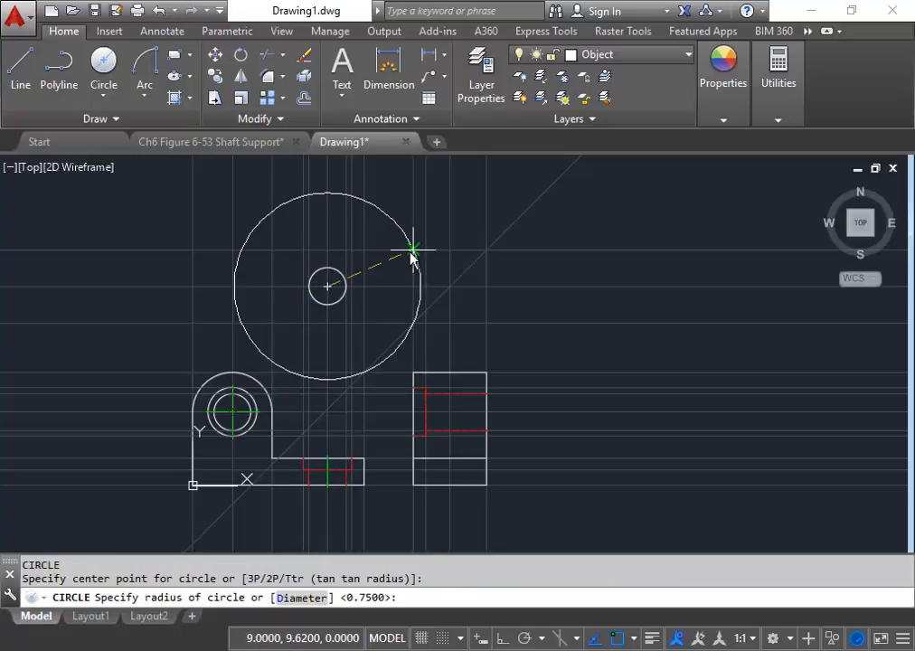
{"action": "type", "text": "d"}
{"action": "key", "text": "Return"}
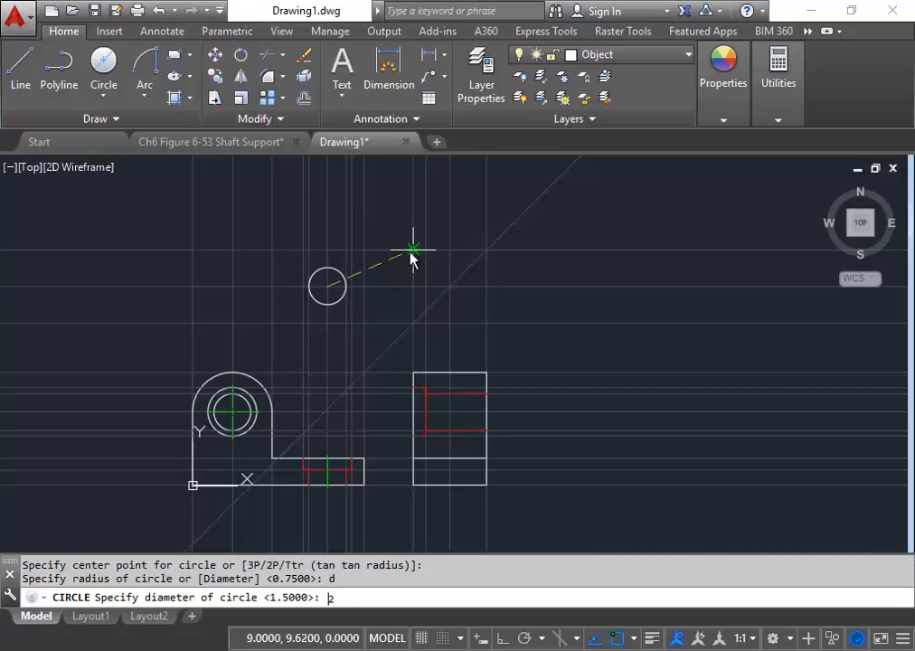
{"action": "type", "text": "2"}
{"action": "key", "text": "Return"}
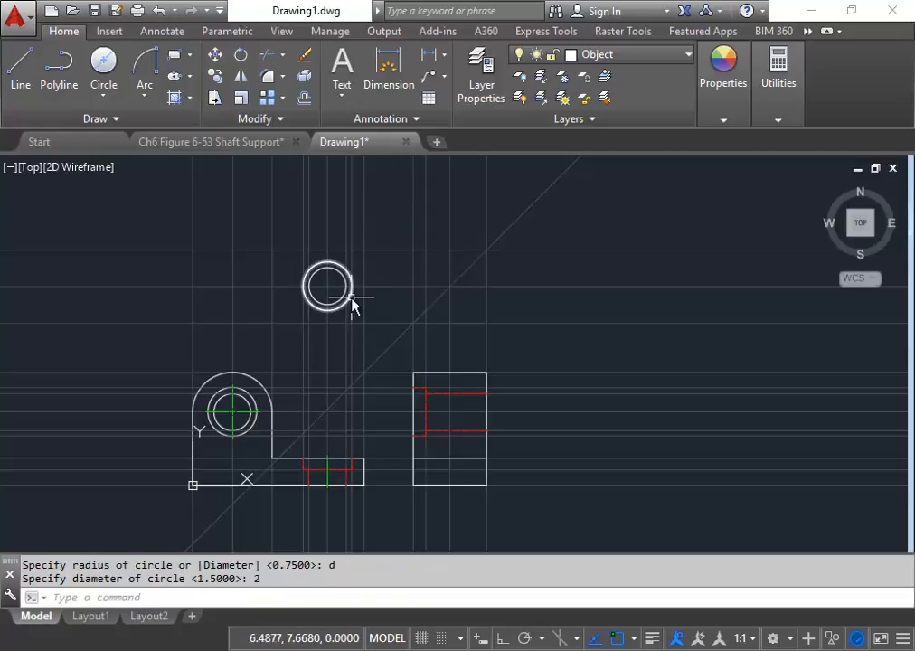
{"action": "middle_click_drag", "start_coordinate": [398, 269], "coordinate": [283, 281]}
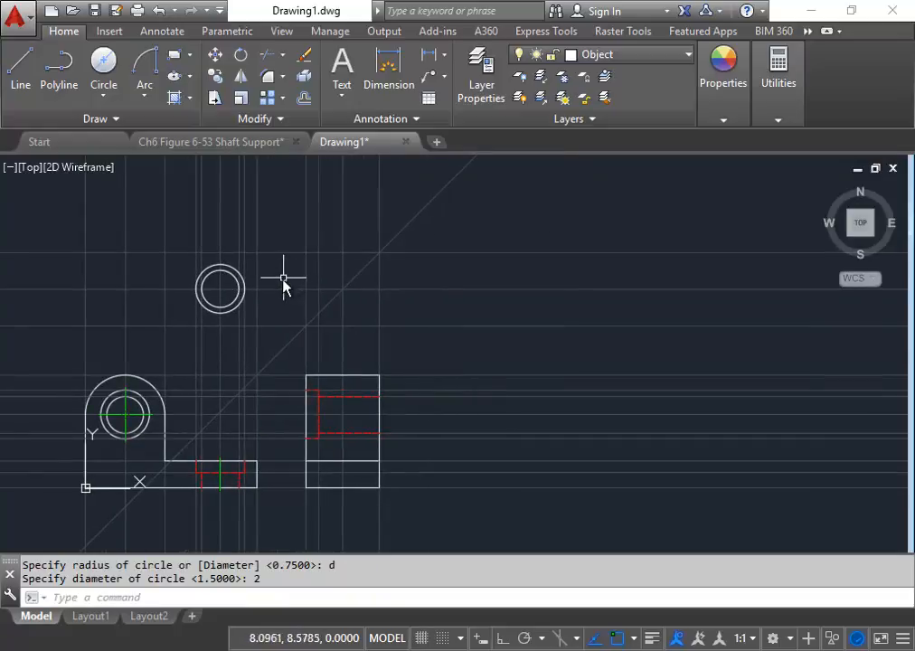
- Make Construction the current layer and draw horizontal construction lines through the top and bottom quadrants of both top view circles
{"action": "scroll", "coordinate": [284, 280], "scroll_direction": "up", "scroll_amount": 1}
{"action": "scroll", "coordinate": [283, 281], "scroll_direction": "down", "scroll_amount": 1}
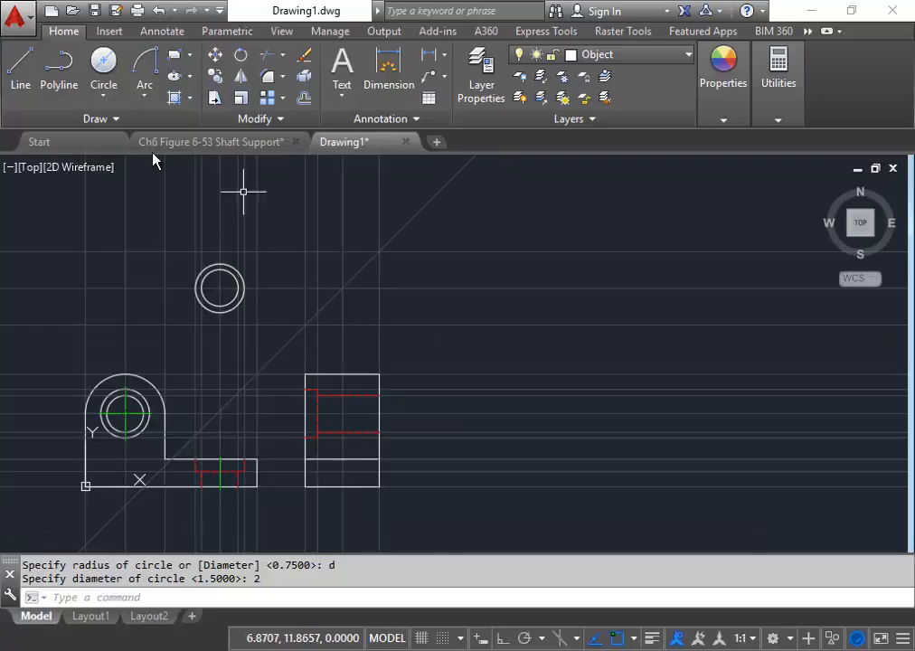
{"action": "left_click", "coordinate": [653, 56]}
{"action": "left_click", "coordinate": [623, 119]}
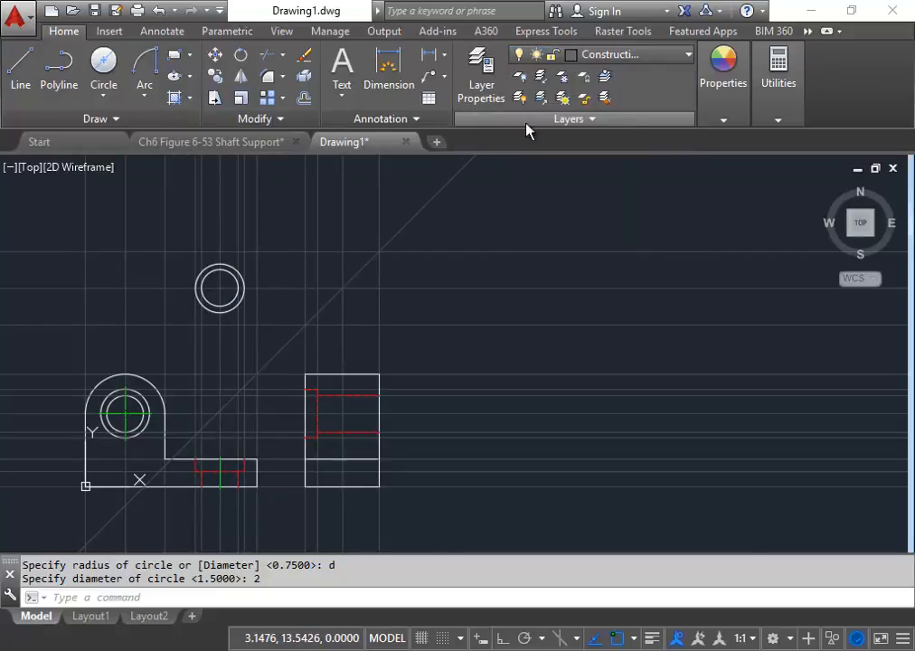
{"action": "left_click", "coordinate": [125, 118]}
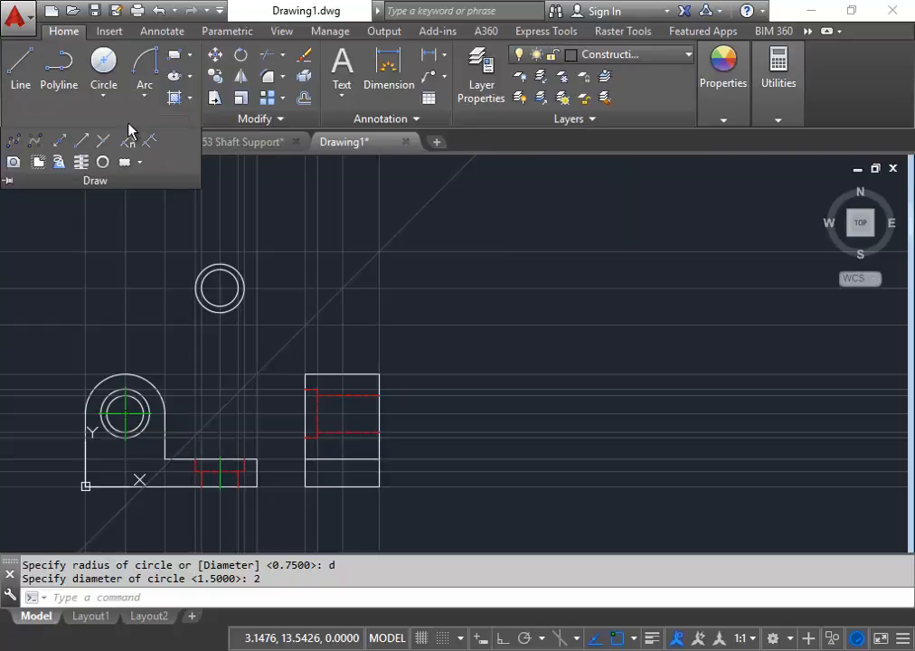
{"action": "left_click", "coordinate": [62, 145]}
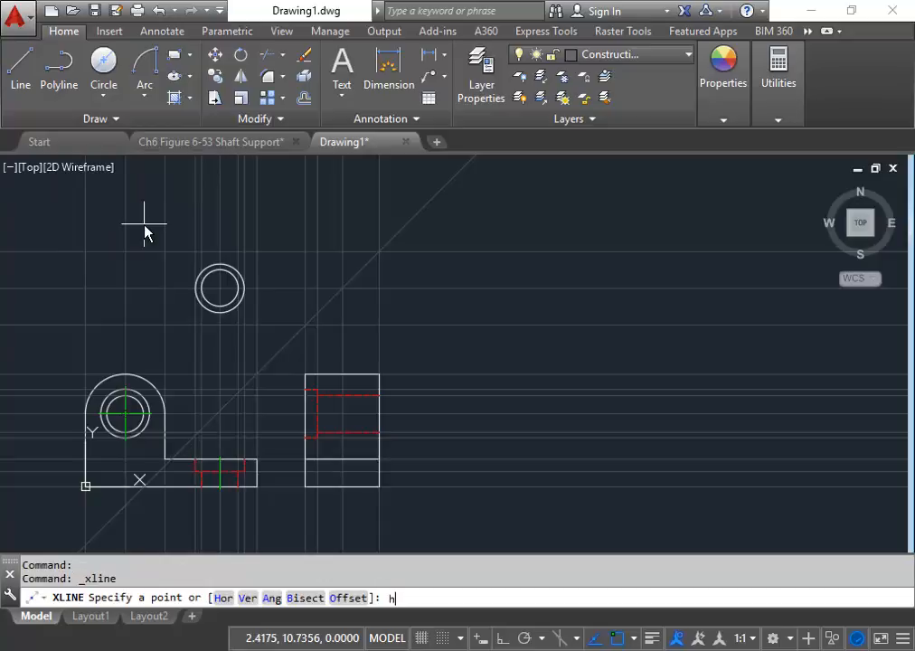
{"action": "type", "text": "h"}
{"action": "key", "text": "Return"}
{"action": "scroll", "coordinate": [167, 260], "scroll_direction": "up", "scroll_amount": 4}
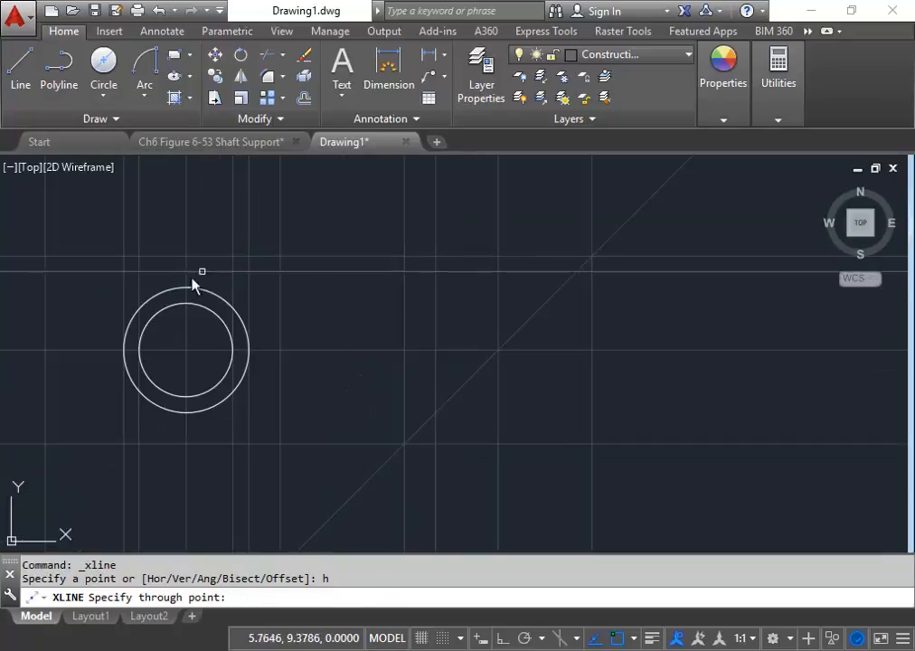
{"action": "left_click", "coordinate": [184, 287]}
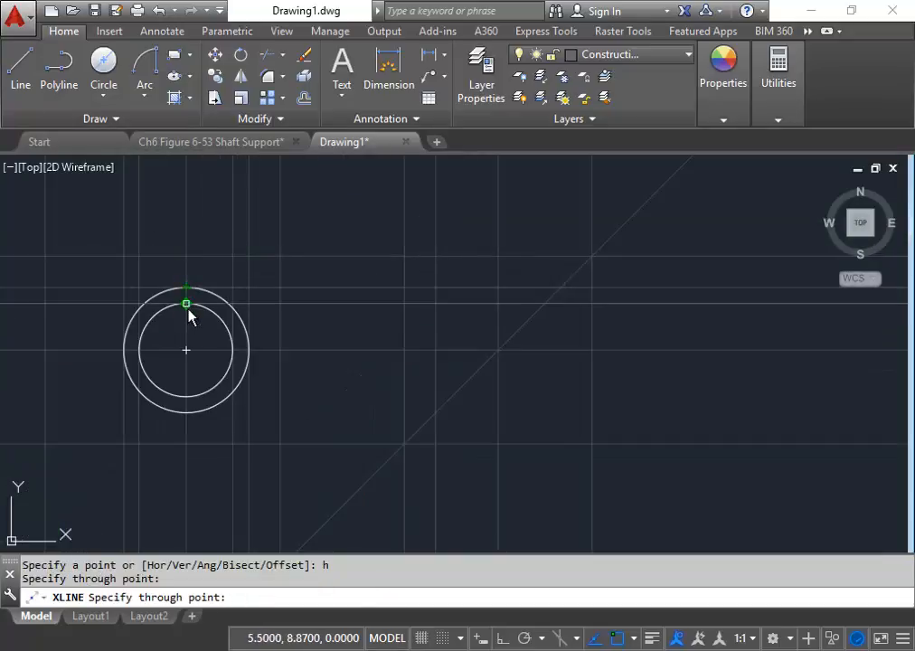
{"action": "left_click", "coordinate": [186, 304]}
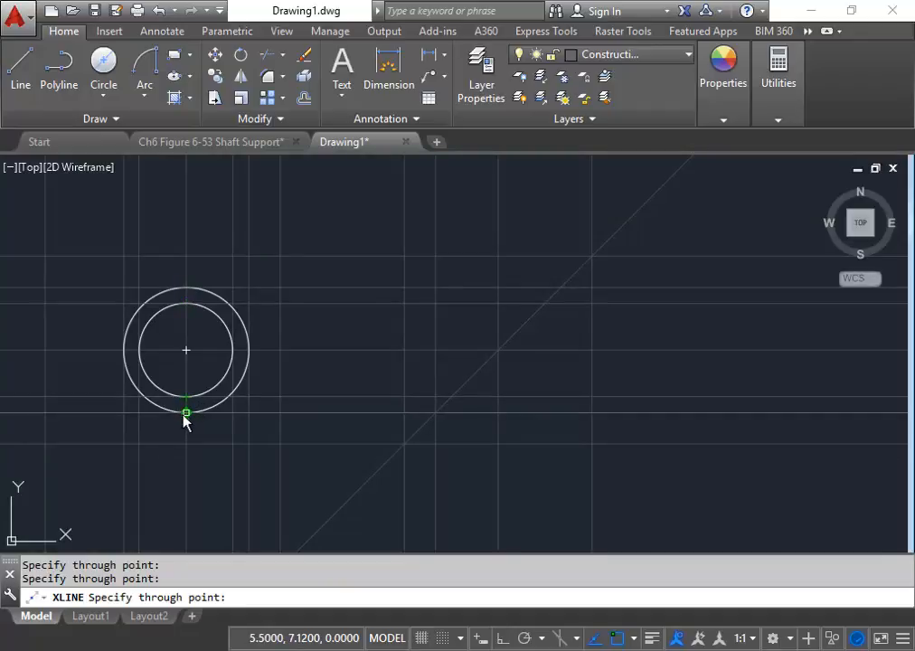
{"action": "left_click", "coordinate": [186, 412]}
{"action": "key", "text": "Return"}
{"action": "left_click", "coordinate": [367, 378]}
{"action": "scroll", "coordinate": [367, 378], "scroll_direction": "down", "scroll_amount": 2}
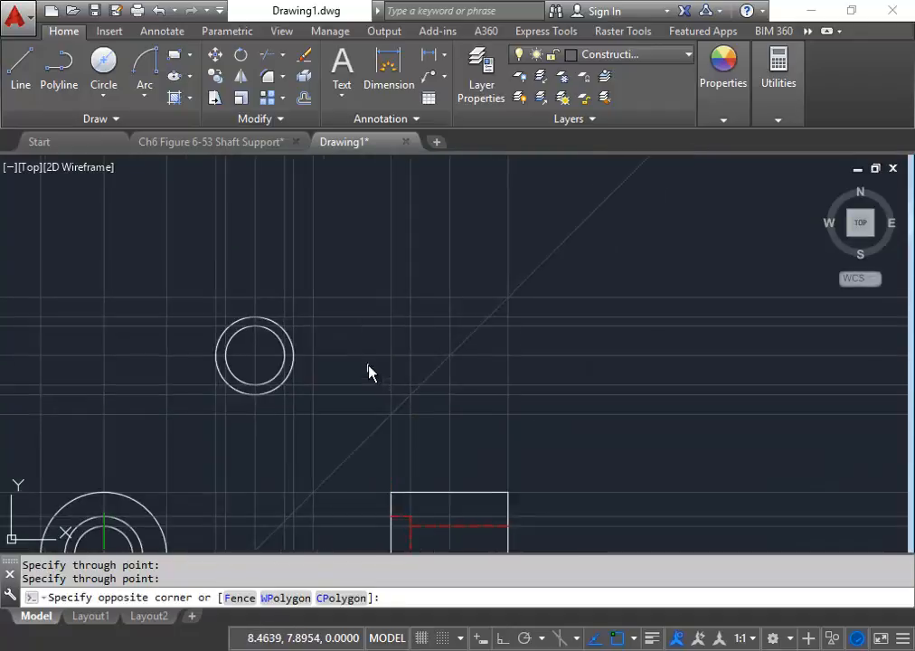
{"action": "middle_click_drag", "start_coordinate": [368, 371], "coordinate": [329, 289]}
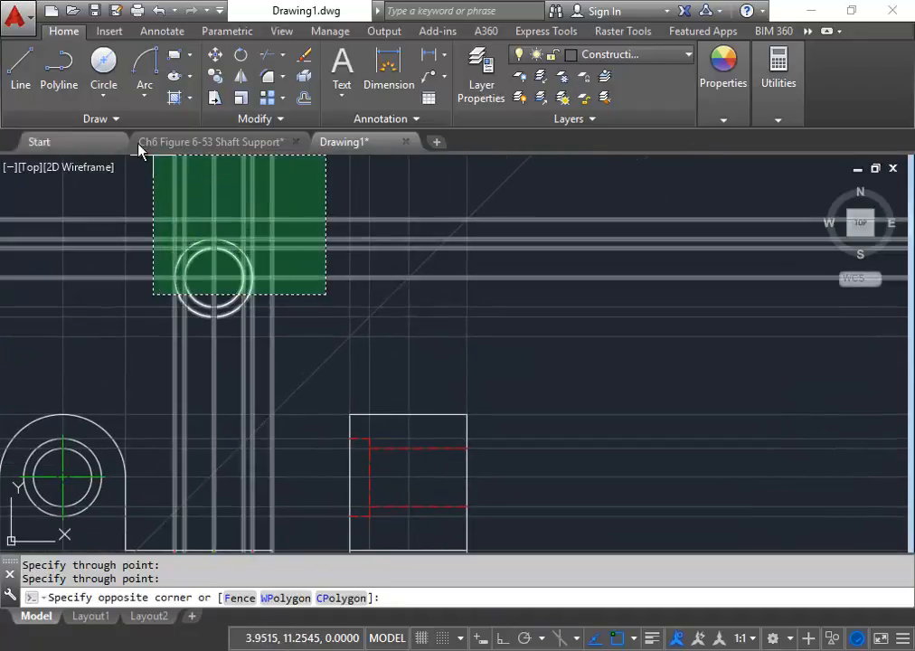
{"action": "key", "text": "Escape"}
- Draw vertical construction lines through the points where the top view circles' horizontal construction lines cross the diagonal line
{"action": "left_click", "coordinate": [116, 120]}
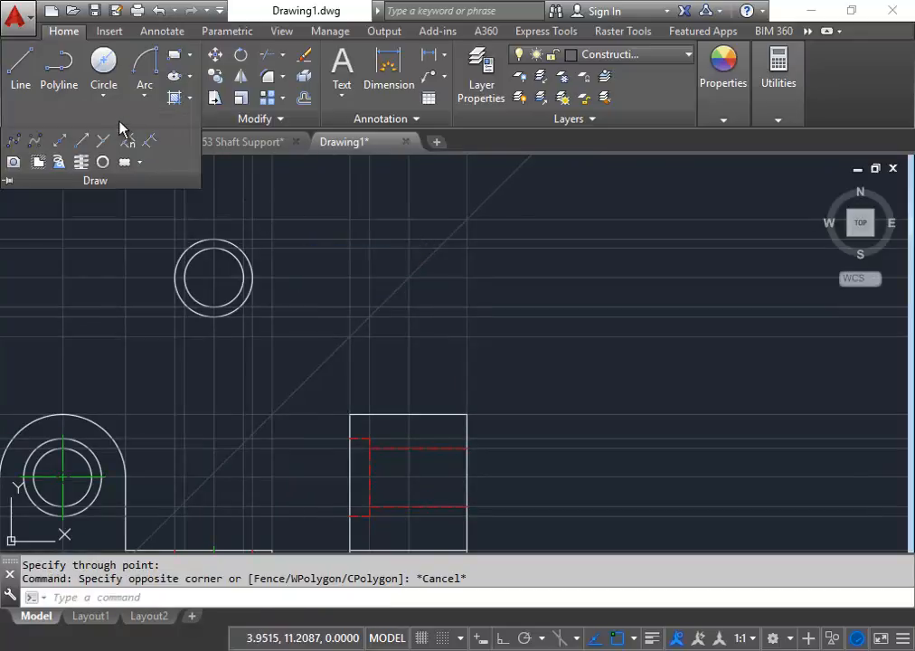
{"action": "left_click", "coordinate": [60, 142]}
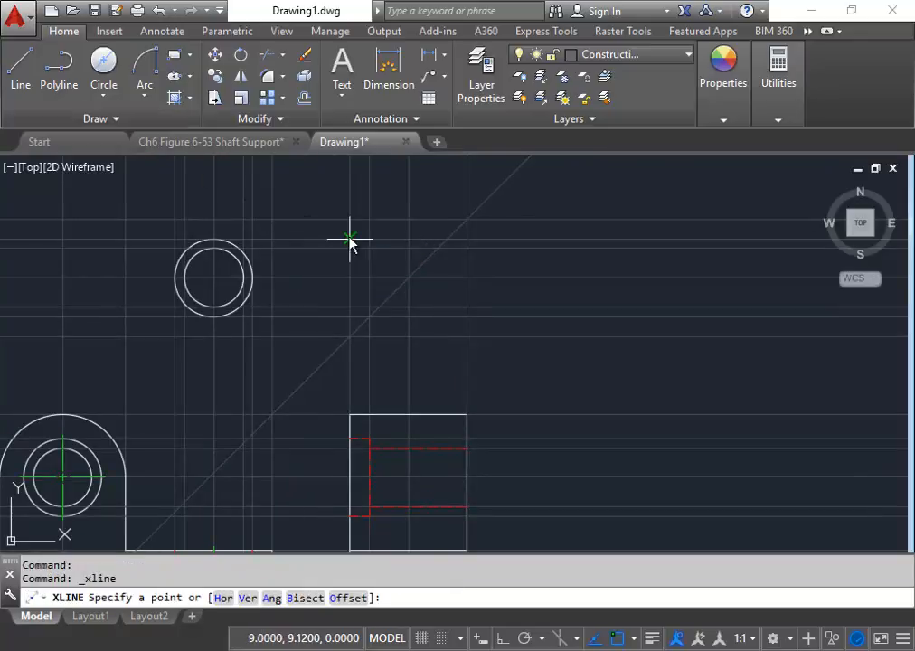
{"action": "type", "text": "v"}
{"action": "key", "text": "Return"}
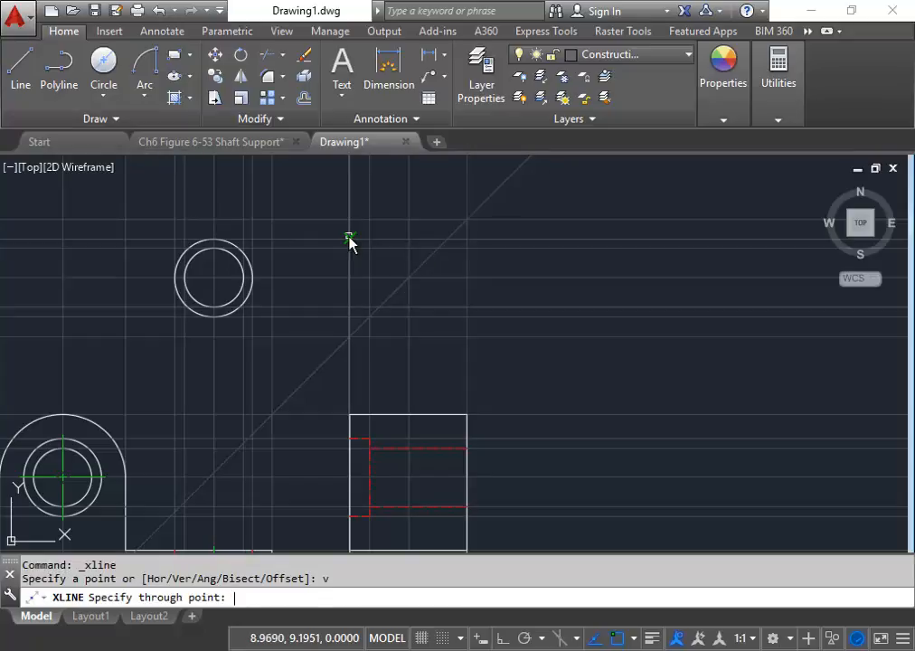
{"action": "middle_click_drag", "start_coordinate": [387, 333], "coordinate": [346, 347]}
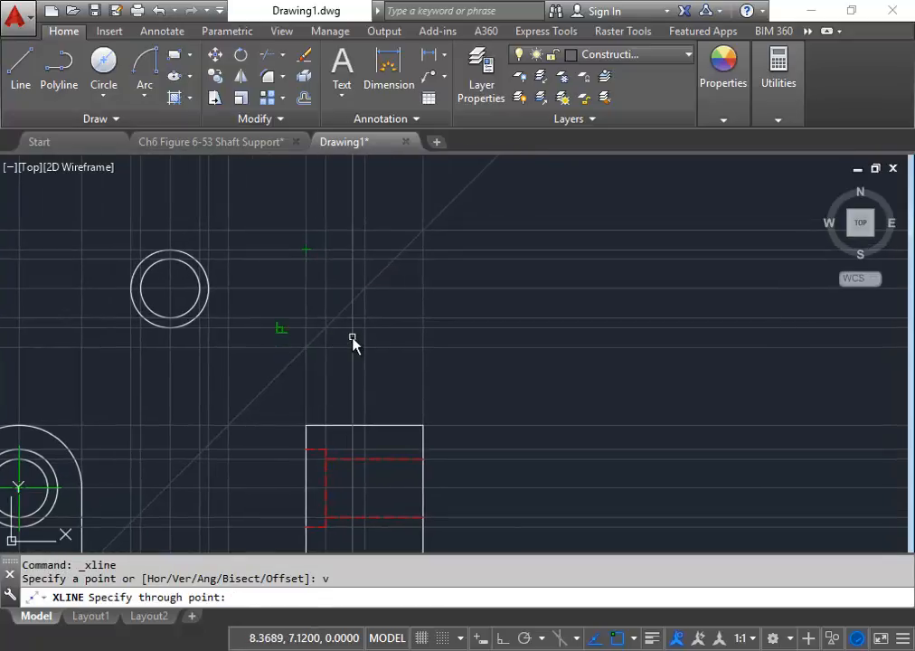
{"action": "scroll", "coordinate": [353, 347], "scroll_direction": "up", "scroll_amount": 2}
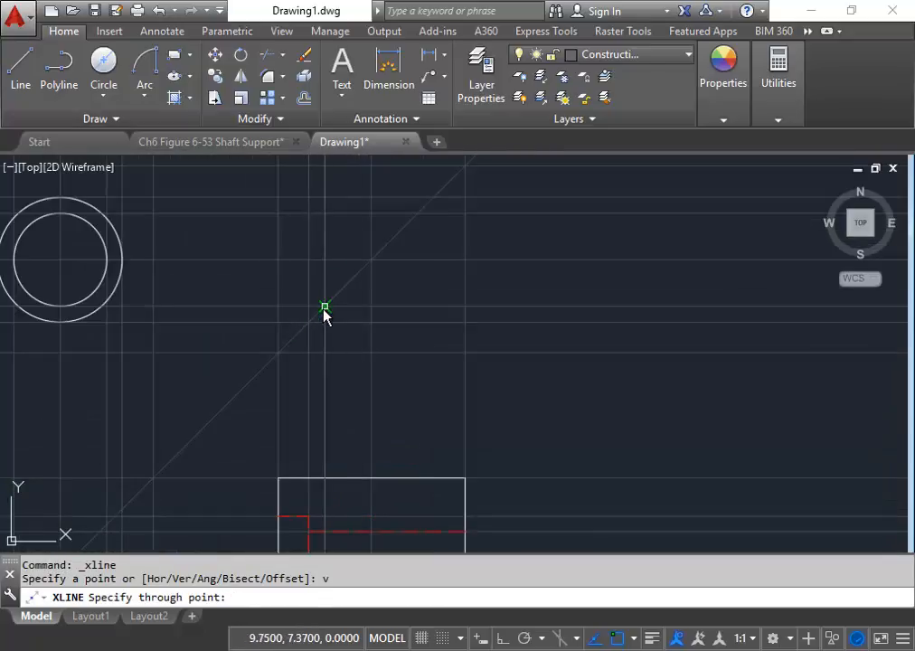
{"action": "left_click", "coordinate": [324, 308]}
{"action": "mouse_move", "coordinate": [372, 268]}
{"action": "middle_mouse_down"}
{"action": "mouse_move", "coordinate": [321, 295]}
{"action": "mouse_move", "coordinate": [313, 310]}
{"action": "mouse_move", "coordinate": [366, 316]}
{"action": "mouse_move", "coordinate": [457, 224]}
{"action": "middle_mouse_up"}
{"action": "left_click", "coordinate": [318, 283]}
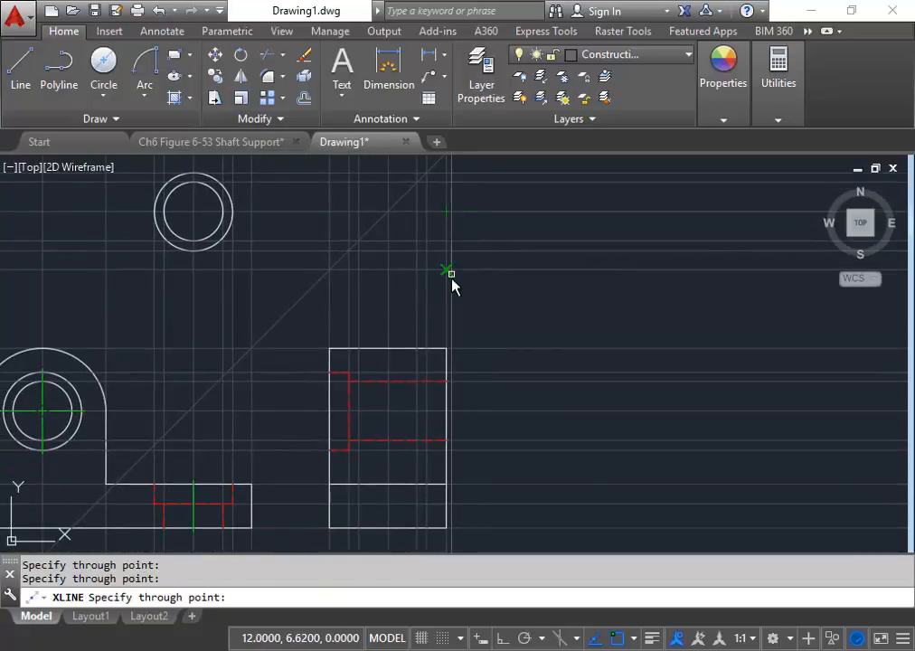
{"action": "mouse_move", "coordinate": [452, 285]}
{"action": "middle_mouse_down"}
{"action": "mouse_move", "coordinate": [459, 261]}
{"action": "mouse_move", "coordinate": [435, 200]}
{"action": "middle_mouse_up"}
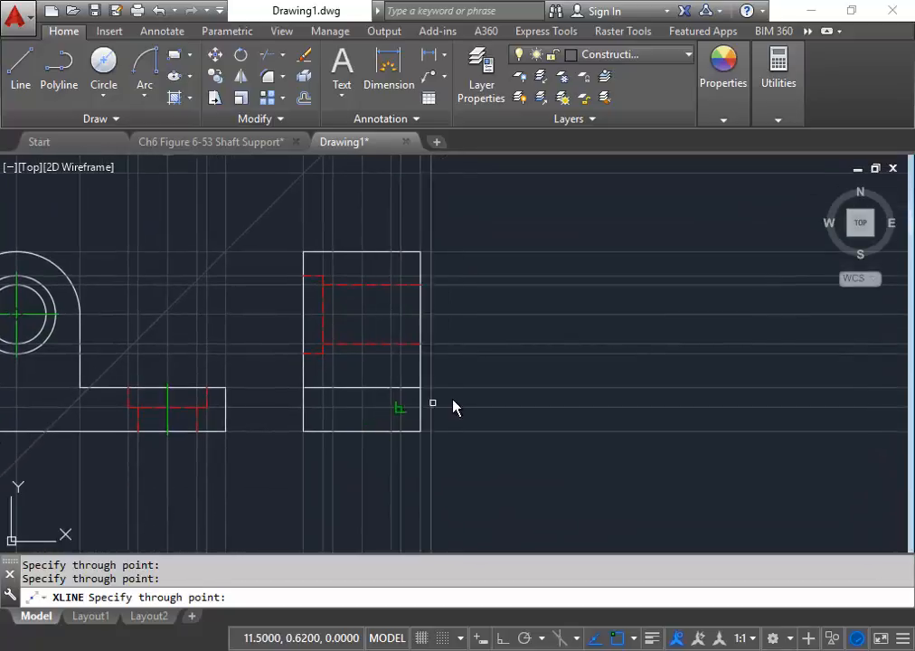
{"action": "key", "text": "Escape"}
- Make Hidden the current layer and draw the base hole's counterbore outline in the side view, 0.50 deep from the base's upper edge
{"action": "left_click", "coordinate": [649, 56]}
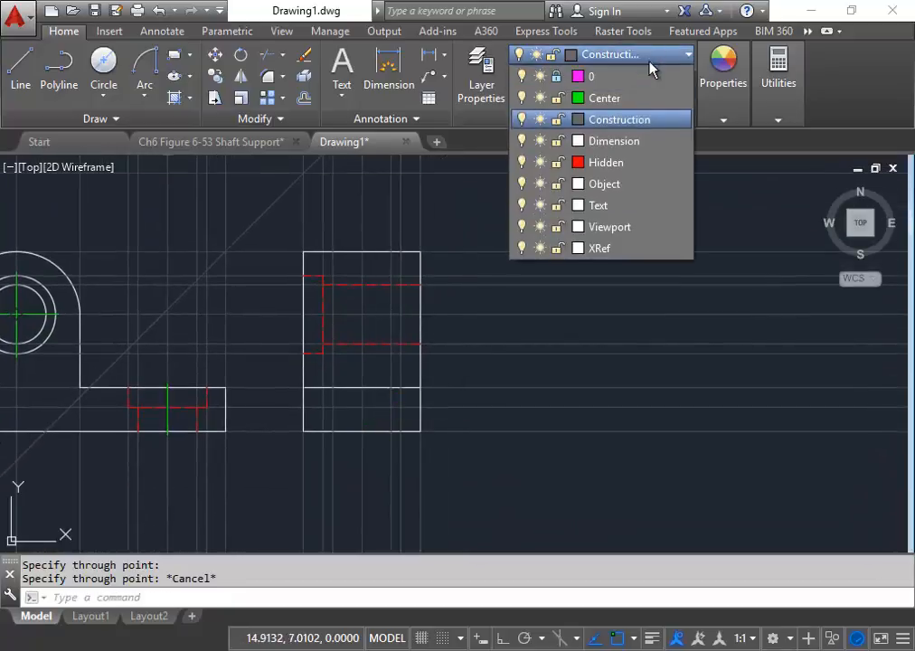
{"action": "left_click", "coordinate": [633, 162]}
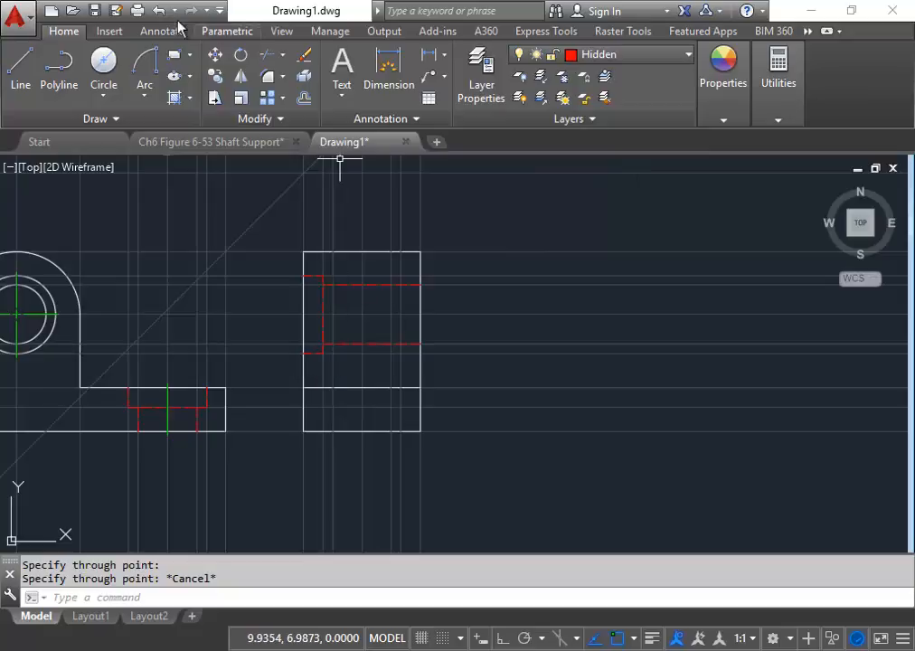
{"action": "left_click", "coordinate": [20, 70]}
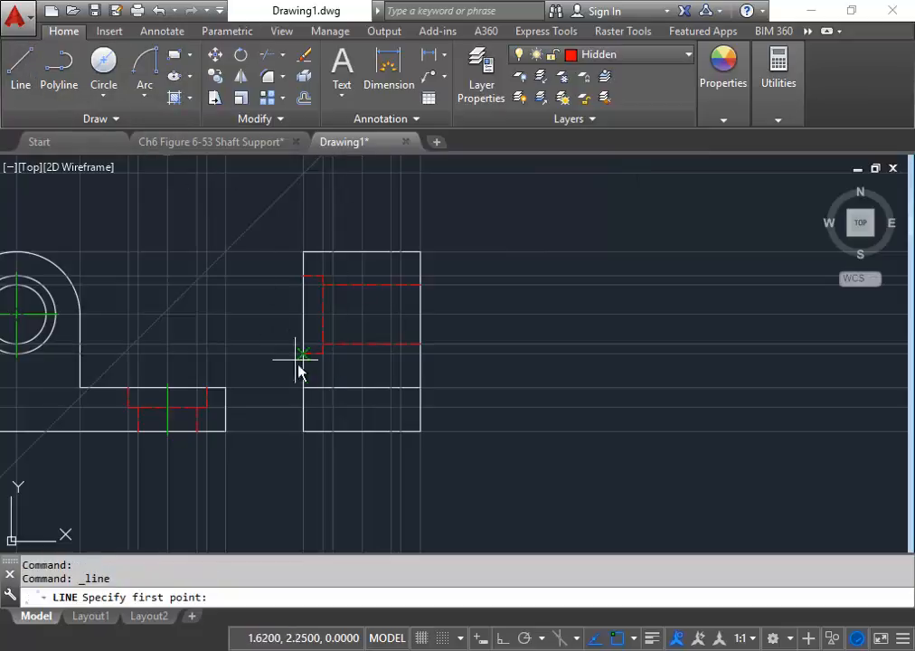
{"action": "left_click", "coordinate": [327, 414]}
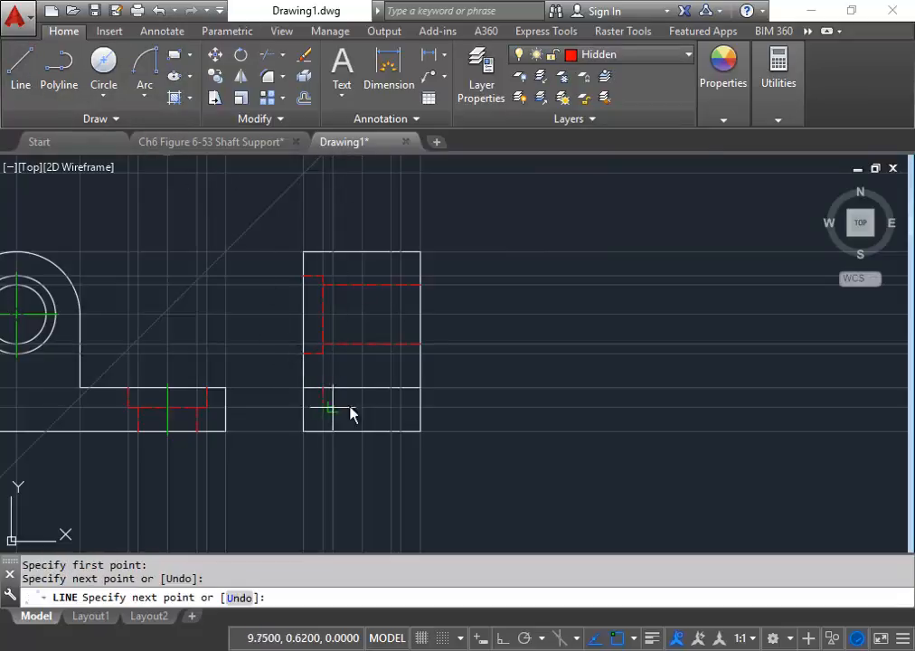
{"action": "left_click", "coordinate": [404, 413]}
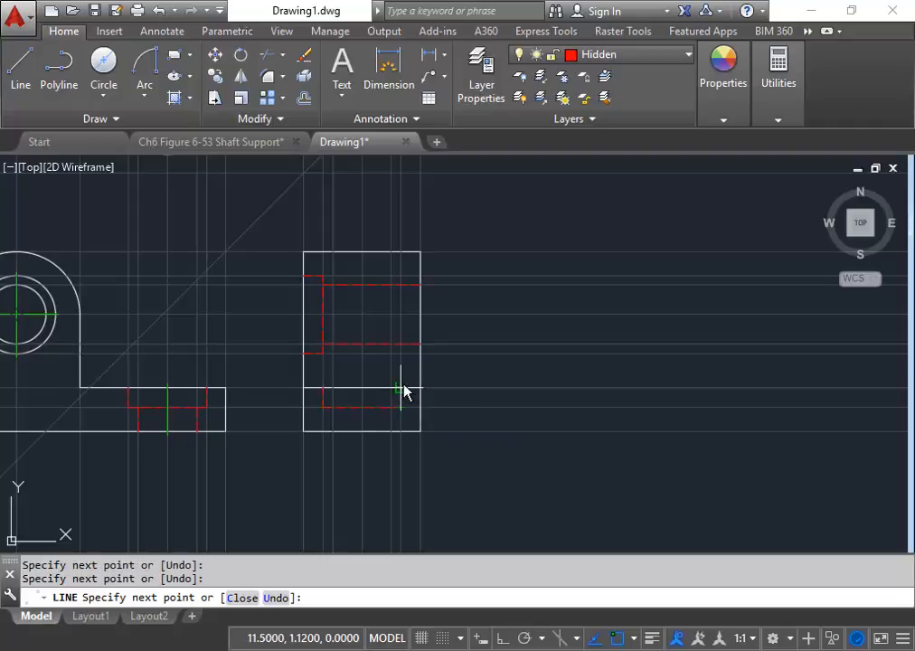
{"action": "left_click", "coordinate": [406, 389]}
{"action": "key", "text": "Escape"}
- Draw two hidden bore lines from the side view's base counterbore down to the base's bottom edge along the inner circle's vertical construction lines
{"action": "middle_click_drag", "start_coordinate": [424, 407], "coordinate": [343, 337]}
{"action": "scroll", "coordinate": [326, 354], "scroll_direction": "up", "scroll_amount": 2}
{"action": "left_click", "coordinate": [19, 65]}
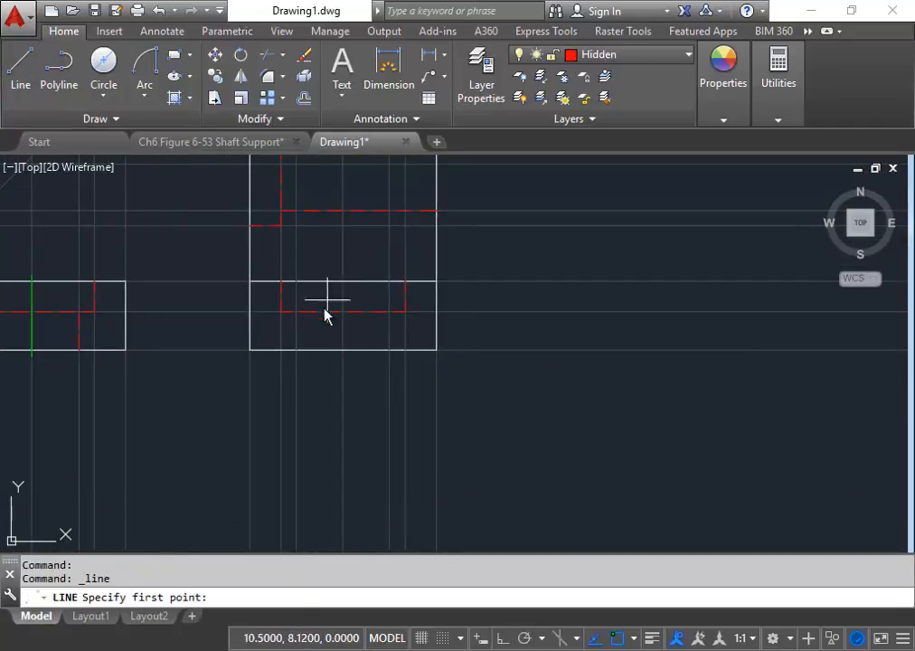
{"action": "left_click", "coordinate": [295, 312]}
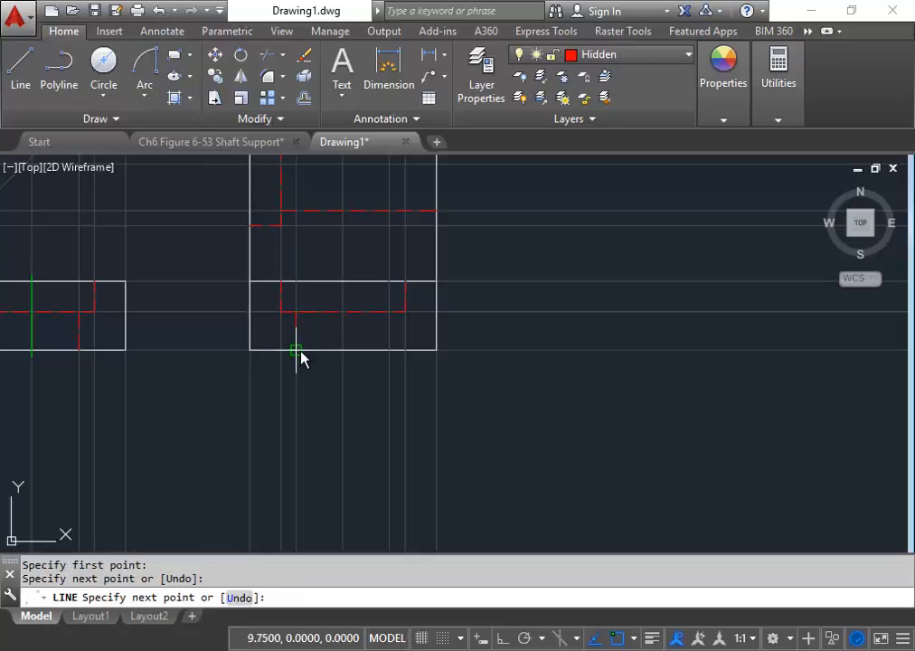
{"action": "left_click", "coordinate": [297, 350]}
{"action": "key", "text": "Escape"}
{"action": "left_click", "coordinate": [9, 71]}
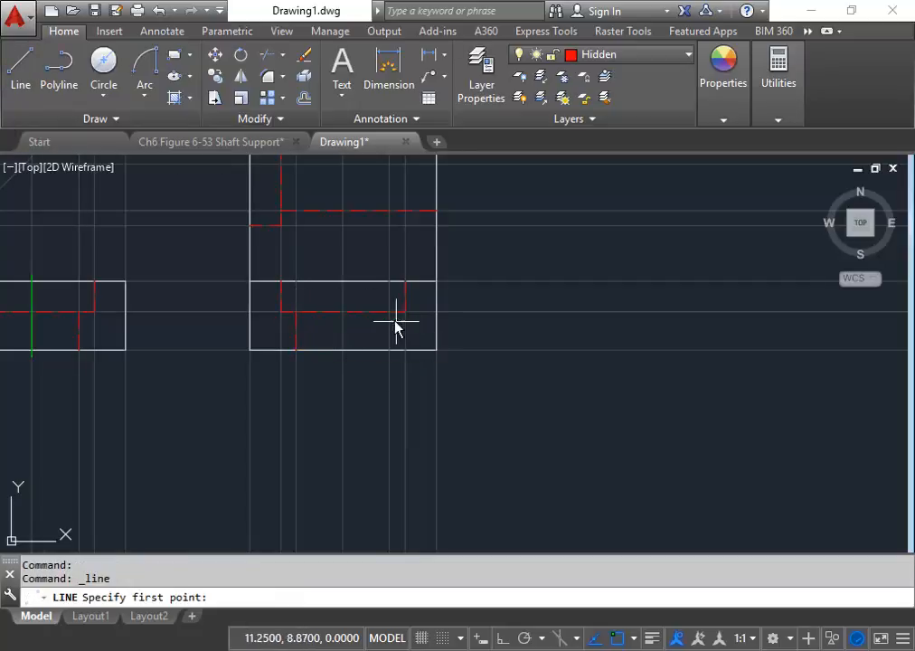
{"action": "left_click", "coordinate": [389, 312]}
{"action": "left_click", "coordinate": [389, 352]}
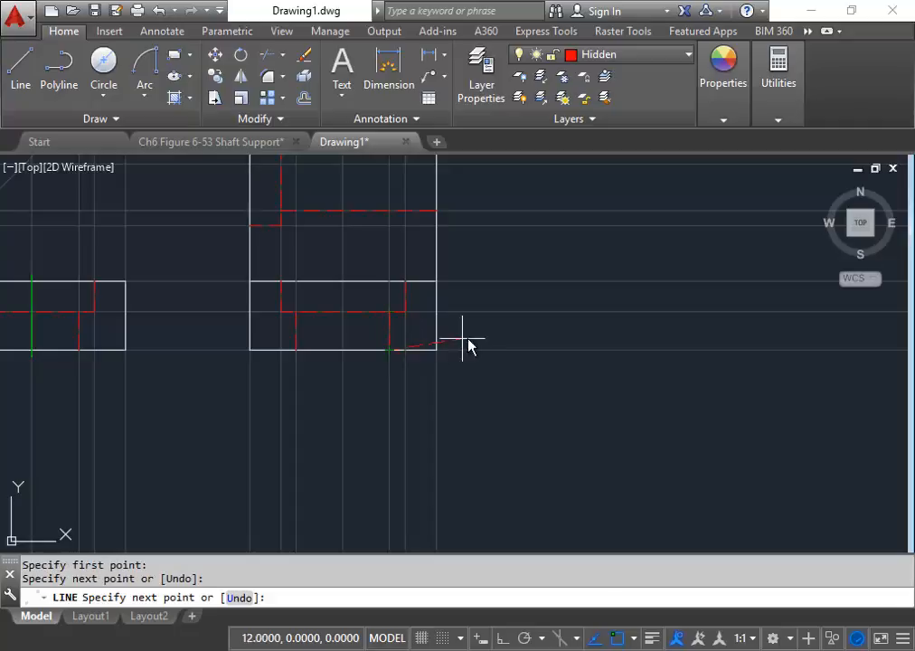
{"action": "key", "text": "Escape"}
{"action": "scroll", "coordinate": [473, 336], "scroll_direction": "down", "scroll_amount": 2}
{"action": "scroll", "coordinate": [480, 316], "scroll_direction": "up", "scroll_amount": 2}
{"action": "scroll", "coordinate": [476, 354], "scroll_direction": "down", "scroll_amount": 2}
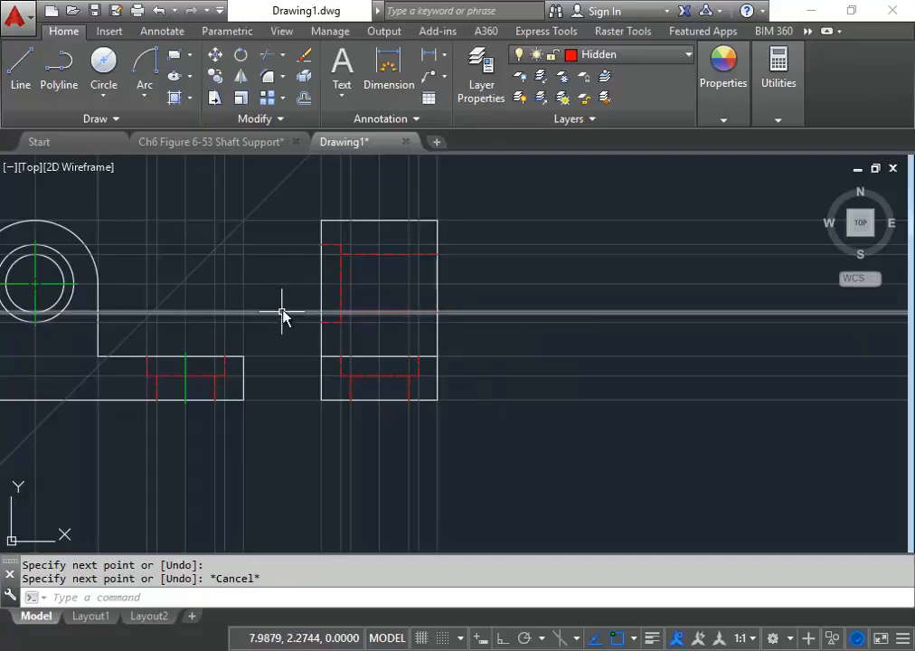
- Make Center the current layer and draw the shaft bore's horizontal centre line across the side view from its left edge to its right edge
{"action": "left_click", "coordinate": [672, 58]}
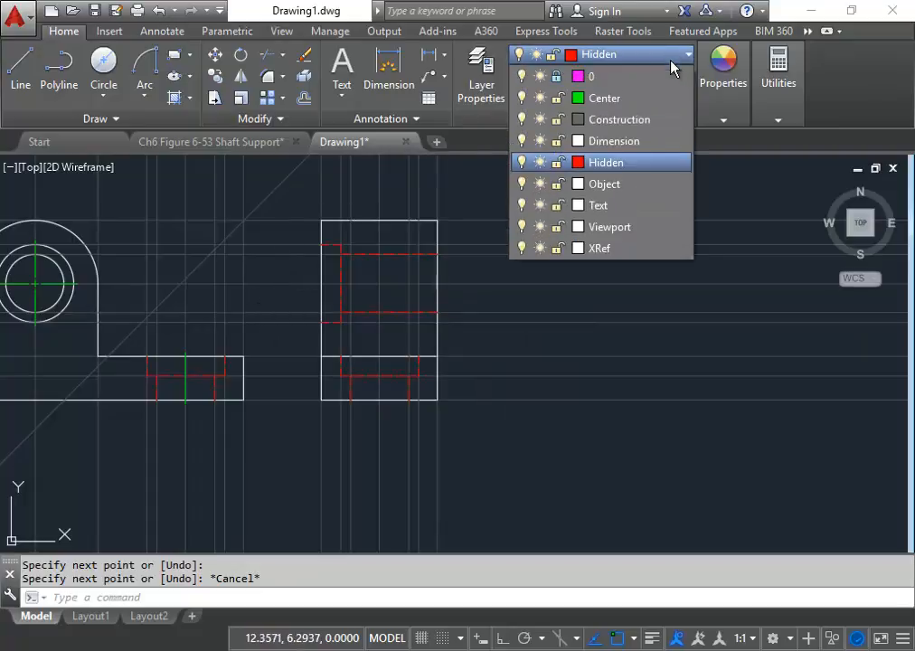
{"action": "left_click", "coordinate": [604, 97]}
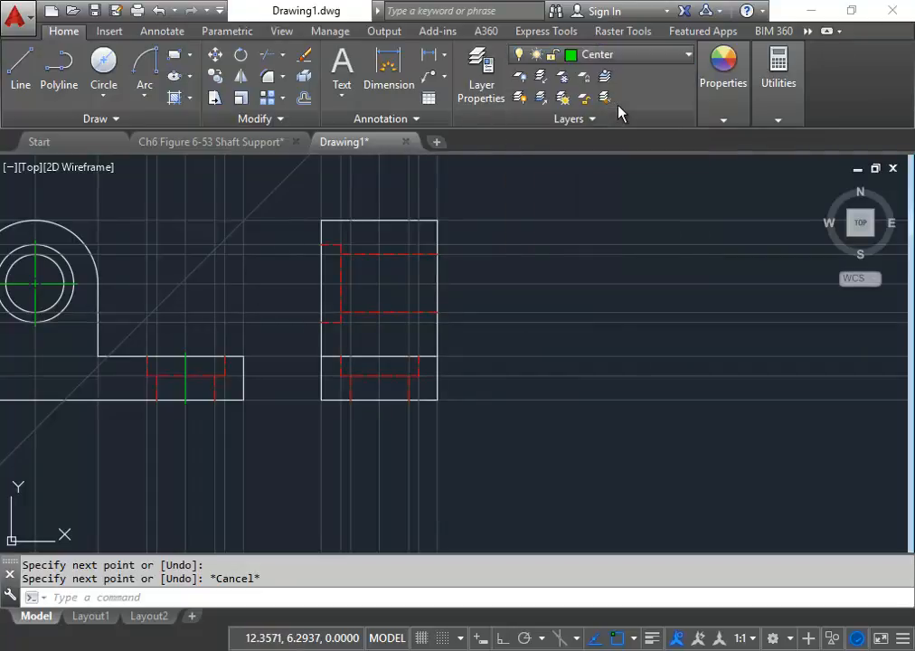
{"action": "left_click", "coordinate": [12, 69]}
{"action": "middle_click_drag", "start_coordinate": [384, 283], "coordinate": [384, 271]}
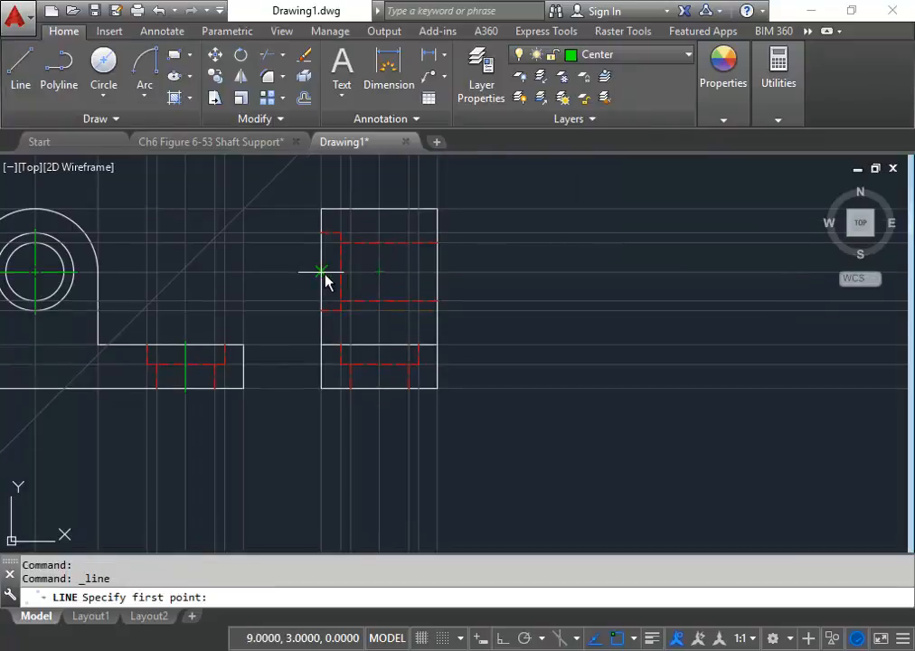
{"action": "left_click", "coordinate": [322, 272]}
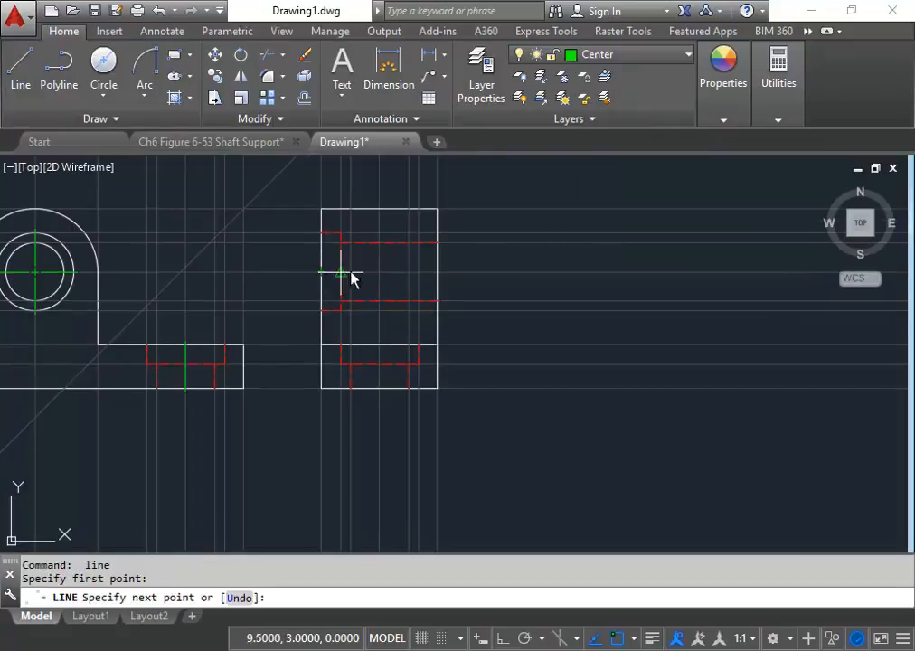
{"action": "left_click", "coordinate": [436, 271]}
{"action": "key", "text": "Escape"}
- Stretch both ends of the side view's horizontal centre line 0.09 beyond the outline
{"action": "scroll", "coordinate": [408, 278], "scroll_direction": "up", "scroll_amount": 2}
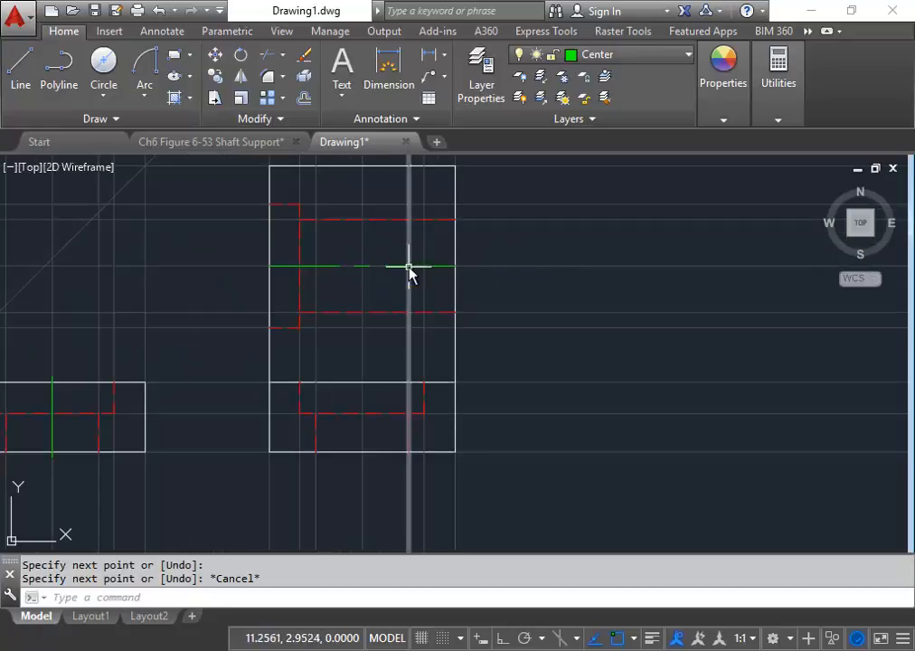
{"action": "left_click", "coordinate": [408, 268]}
{"action": "left_click", "coordinate": [455, 266]}
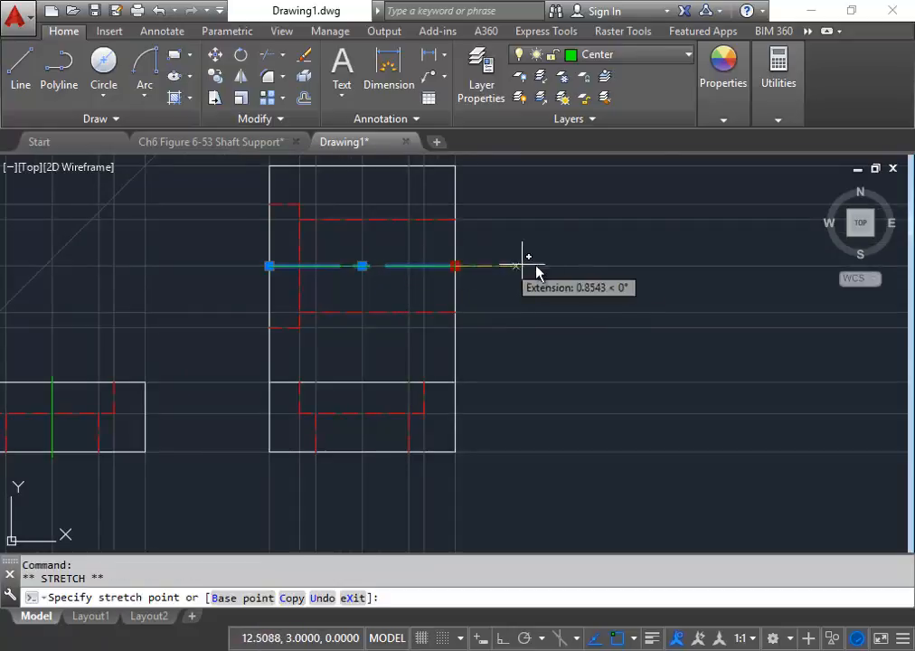
{"action": "key", "text": "Return"}
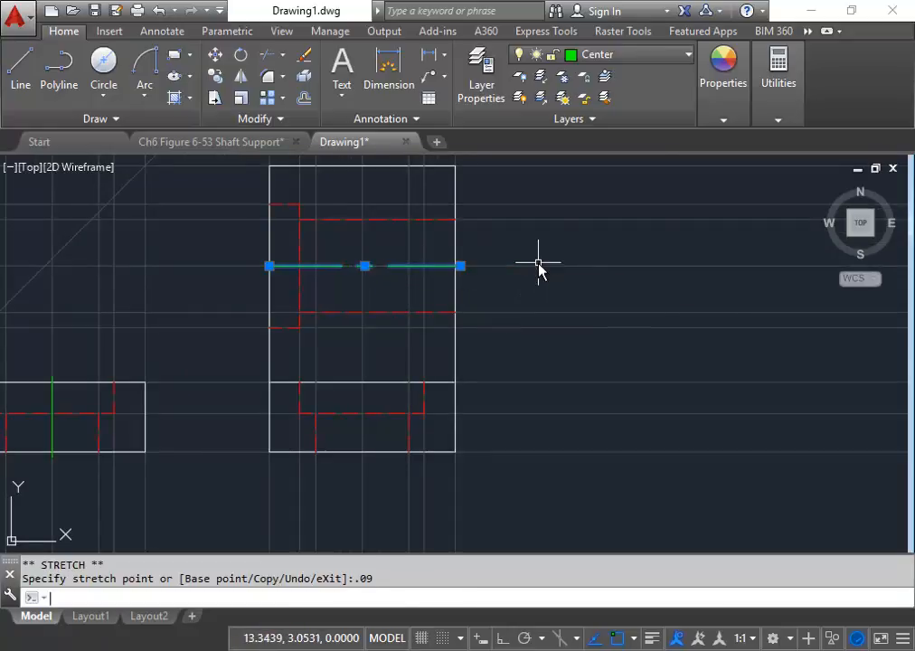
{"action": "left_click", "coordinate": [269, 266]}
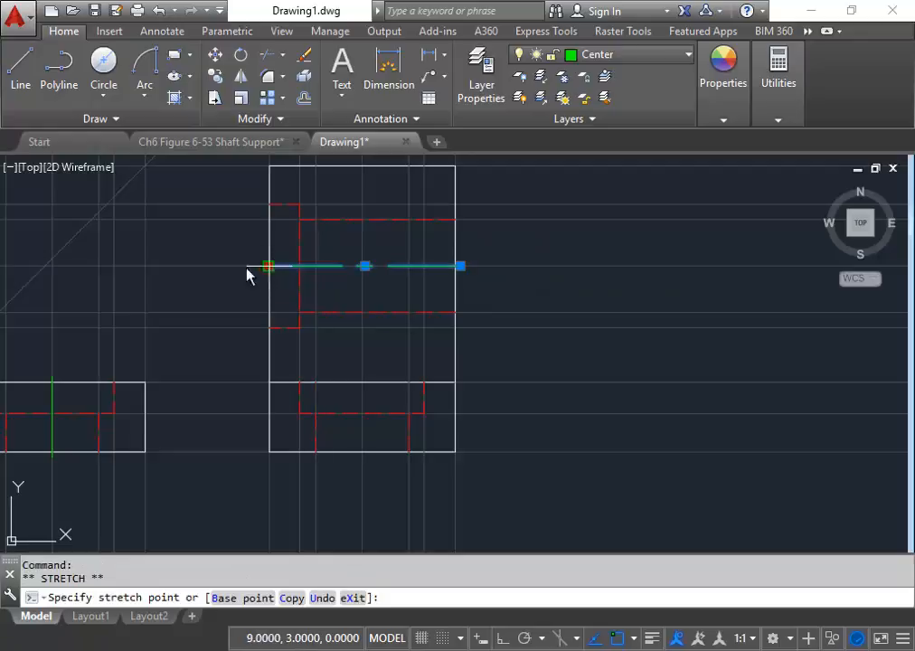
{"action": "type", "text": ".09"}
{"action": "key", "text": "Return"}
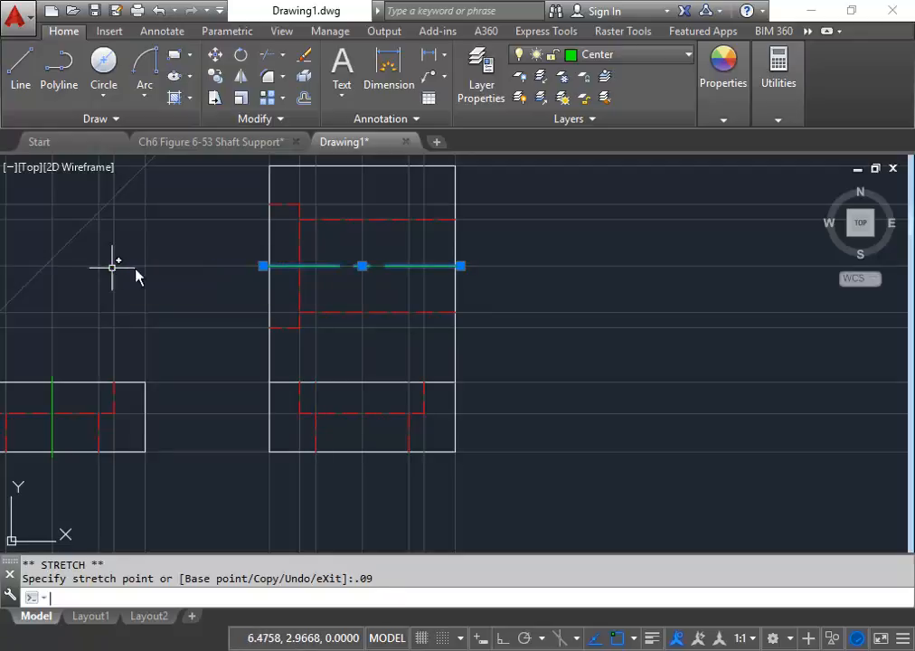
- Draw the base hole's vertical centre line in the side view from the base's upper edge to its bottom edge
{"action": "key", "text": "Escape"}
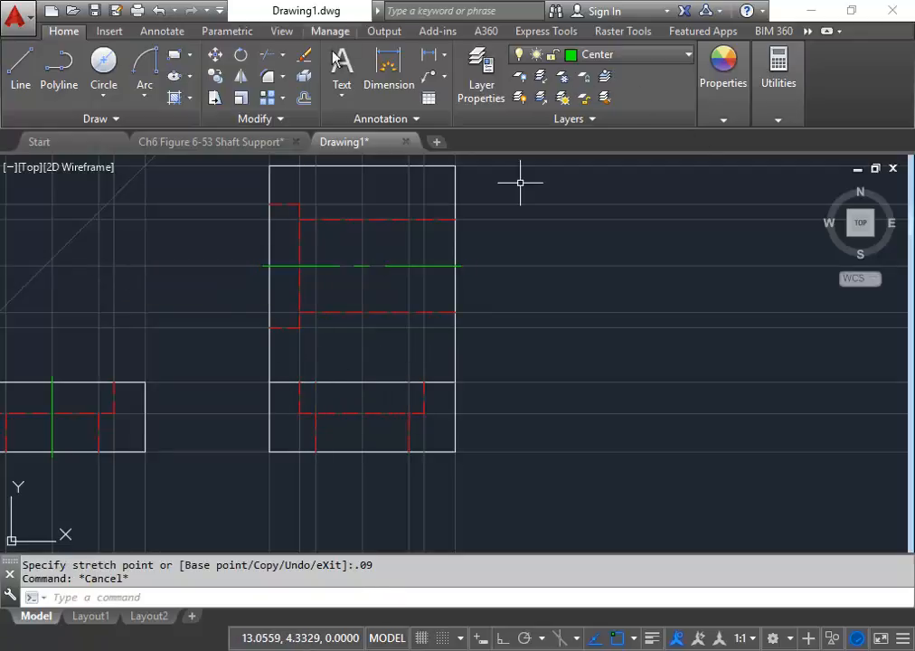
{"action": "middle_click_drag", "start_coordinate": [472, 259], "coordinate": [484, 242]}
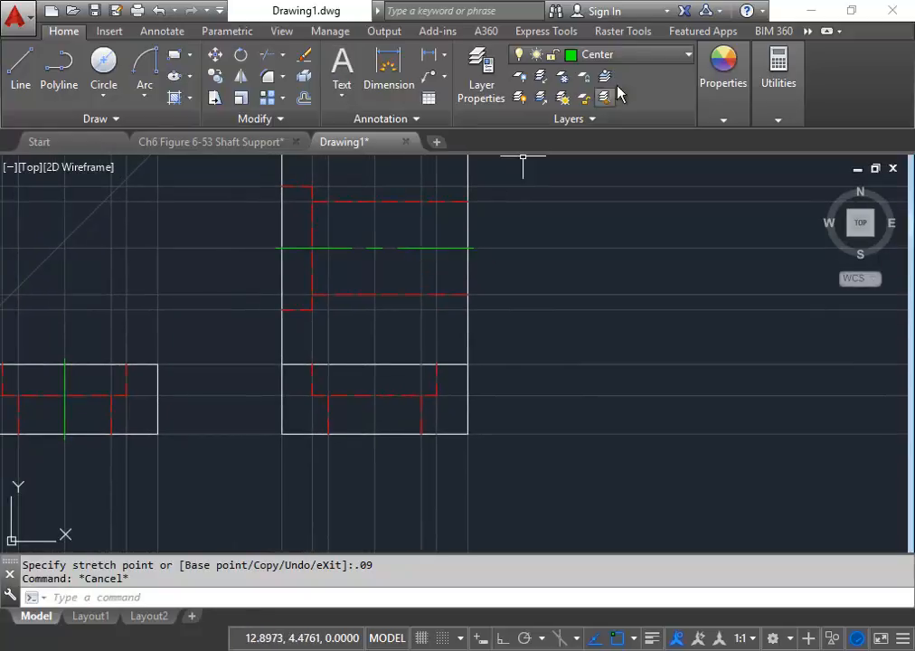
{"action": "left_click", "coordinate": [19, 69]}
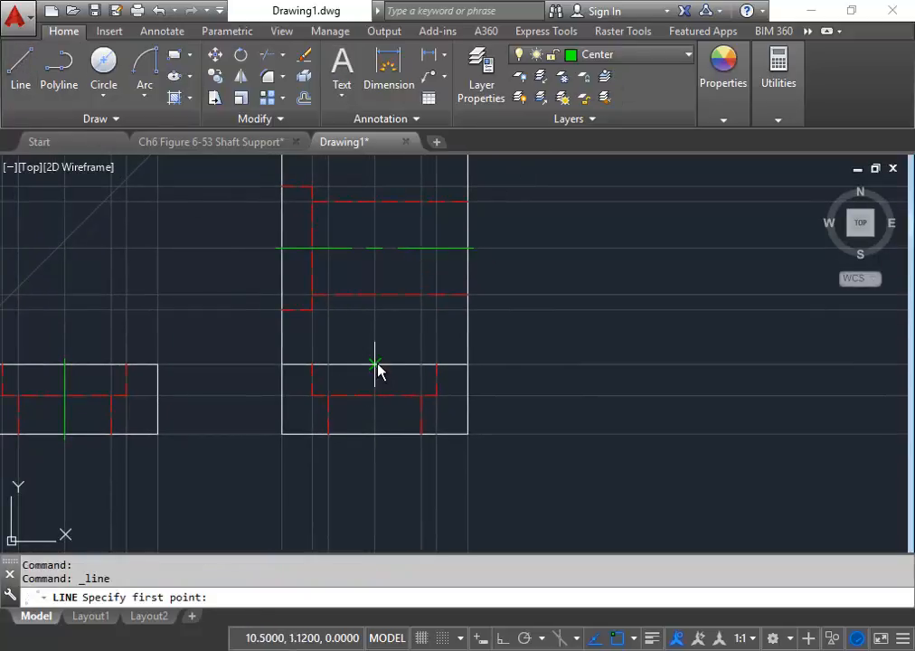
{"action": "left_click", "coordinate": [375, 366]}
{"action": "left_click", "coordinate": [375, 441]}
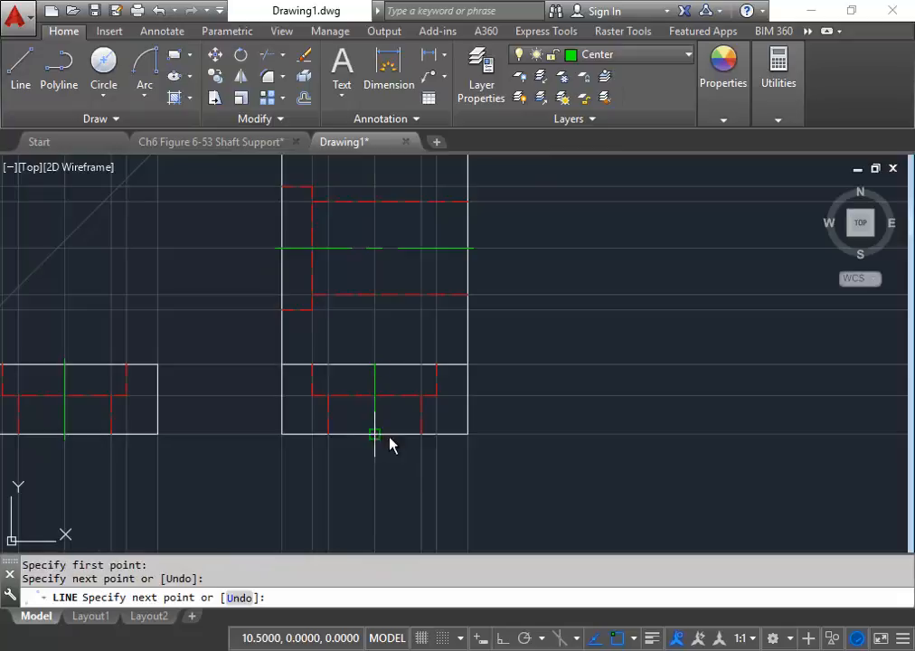
{"action": "key", "text": "Escape"}
- Stretch both ends of the base hole's centre line in the side view 0.09 beyond the base outline
{"action": "left_click", "coordinate": [377, 375]}
{"action": "left_click", "coordinate": [376, 365]}
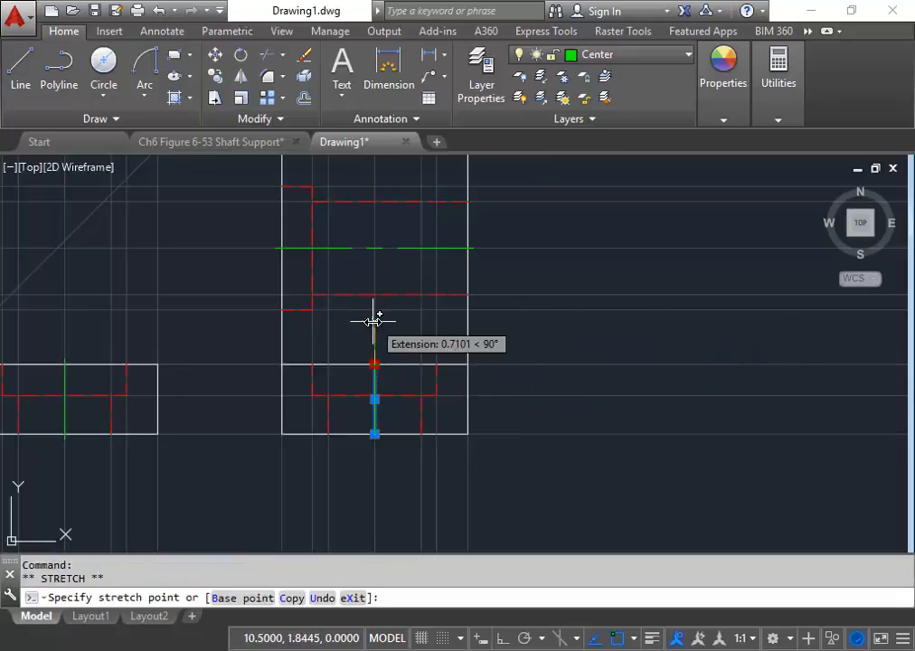
{"action": "type", "text": ".09"}
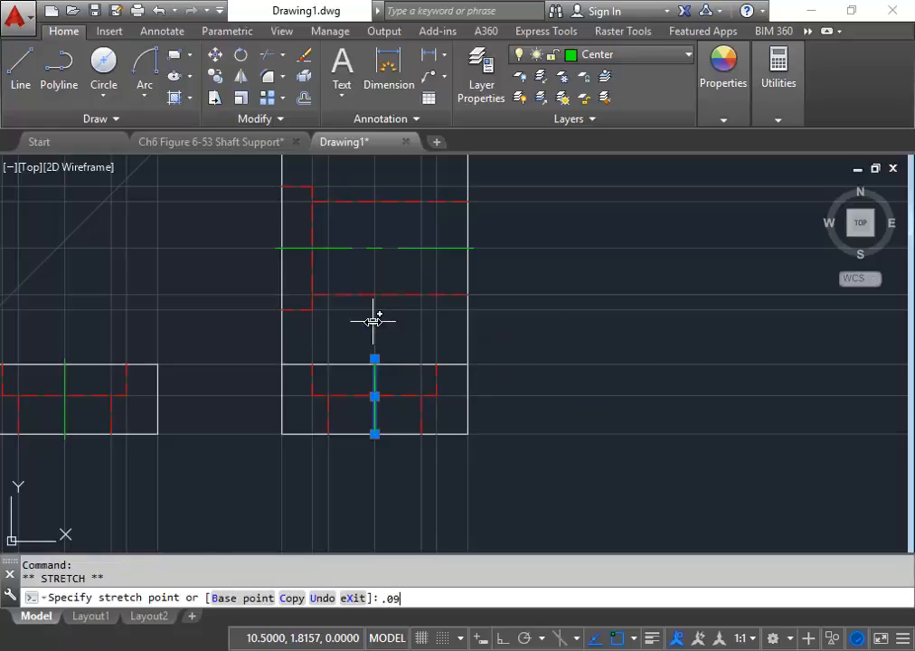
{"action": "key", "text": "Return"}
{"action": "left_click", "coordinate": [373, 434]}
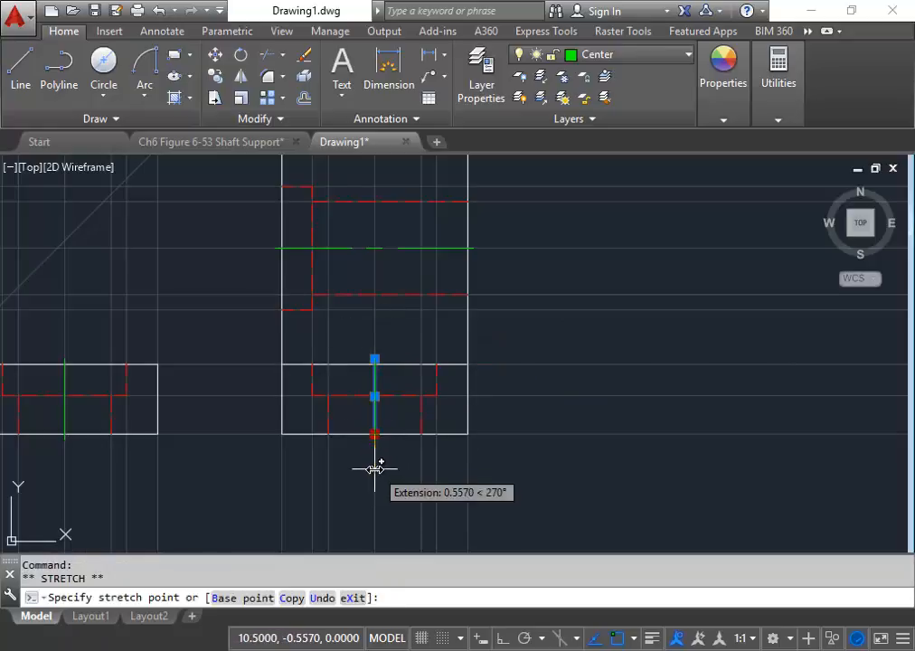
{"action": "key", "text": "Return"}
{"action": "key", "text": "Escape"}
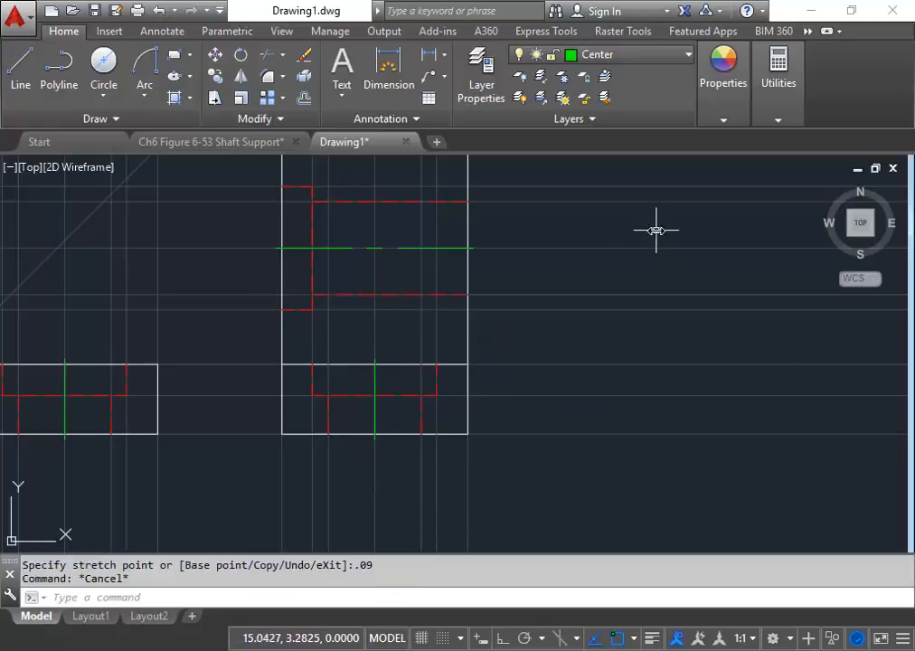
{"action": "key", "text": "Escape"}
- Make Object the current layer and draw the top view's closed 7 by 3 rectangular outline around the hole circles along the outer construction lines
{"action": "scroll", "coordinate": [659, 315], "scroll_direction": "down", "scroll_amount": 4}
{"action": "scroll", "coordinate": [654, 321], "scroll_direction": "up", "scroll_amount": 2}
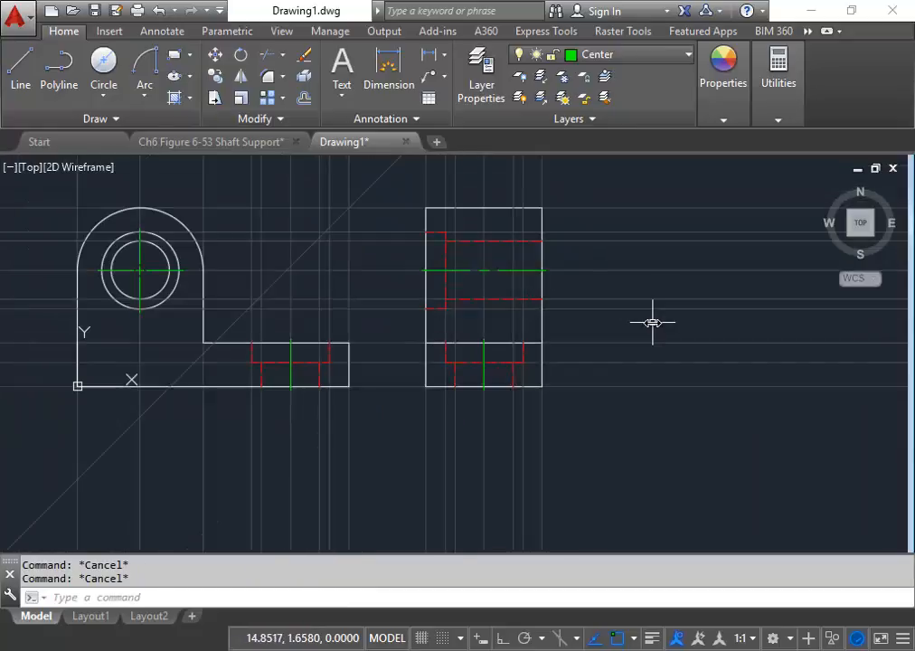
{"action": "middle_click_drag", "start_coordinate": [649, 321], "coordinate": [660, 441]}
{"action": "middle_click_drag", "start_coordinate": [472, 283], "coordinate": [531, 288]}
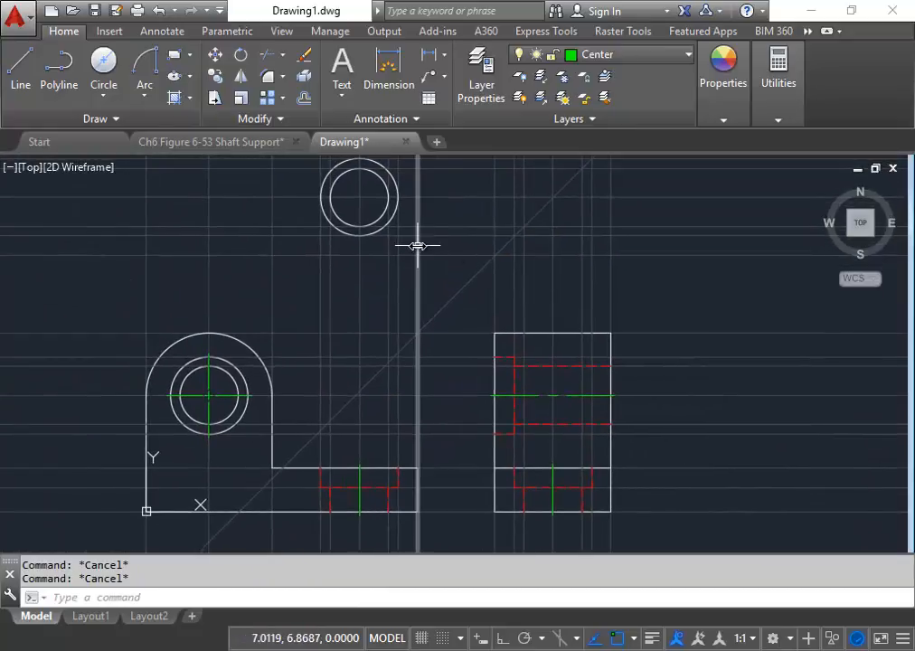
{"action": "mouse_move", "coordinate": [421, 257]}
{"action": "middle_mouse_down"}
{"action": "mouse_move", "coordinate": [450, 261]}
{"action": "mouse_move", "coordinate": [482, 286]}
{"action": "mouse_move", "coordinate": [483, 351]}
{"action": "middle_mouse_up"}
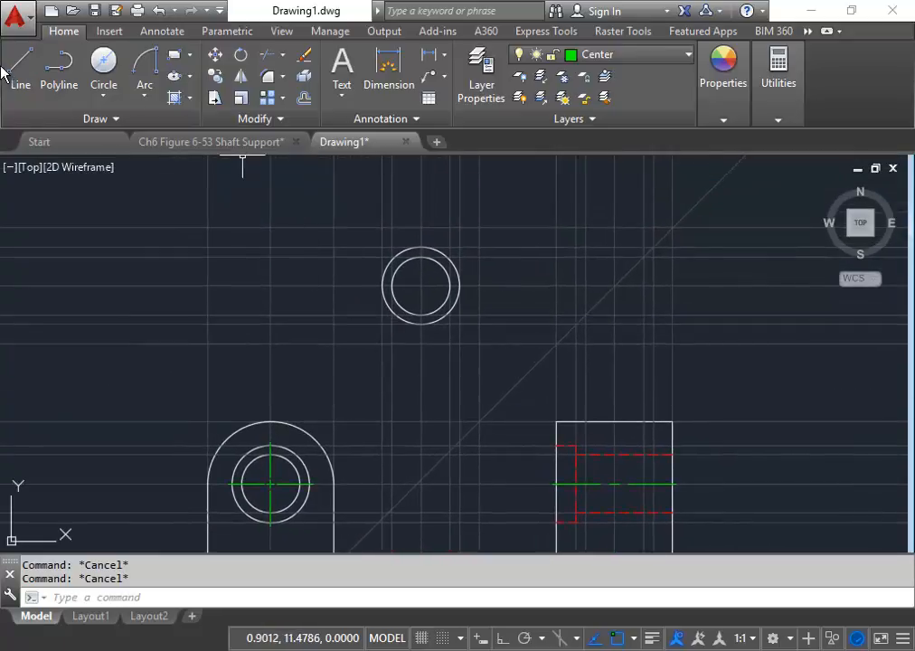
{"action": "left_click", "coordinate": [721, 61]}
{"action": "left_click", "coordinate": [651, 54]}
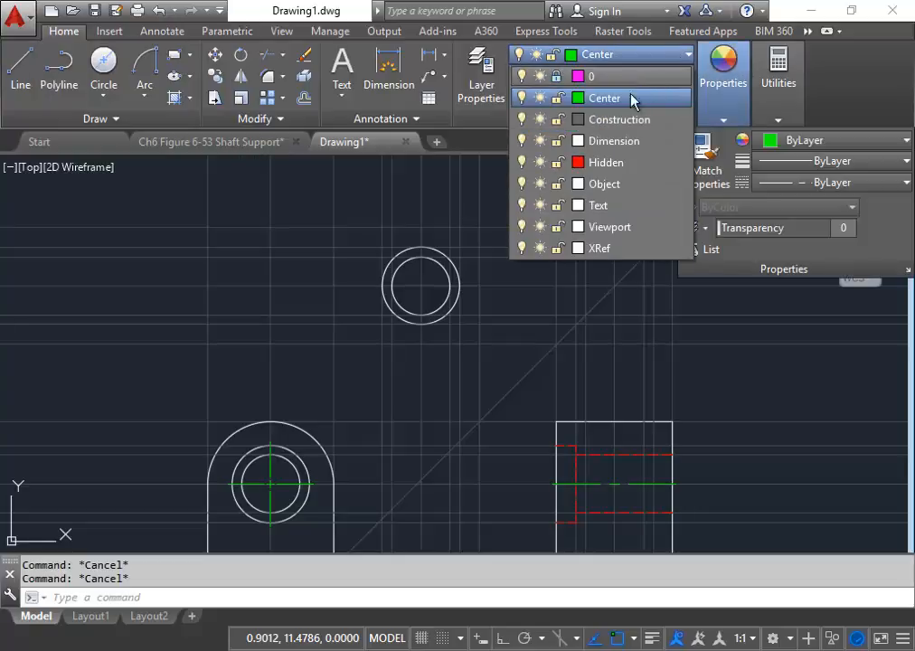
{"action": "left_click", "coordinate": [613, 186]}
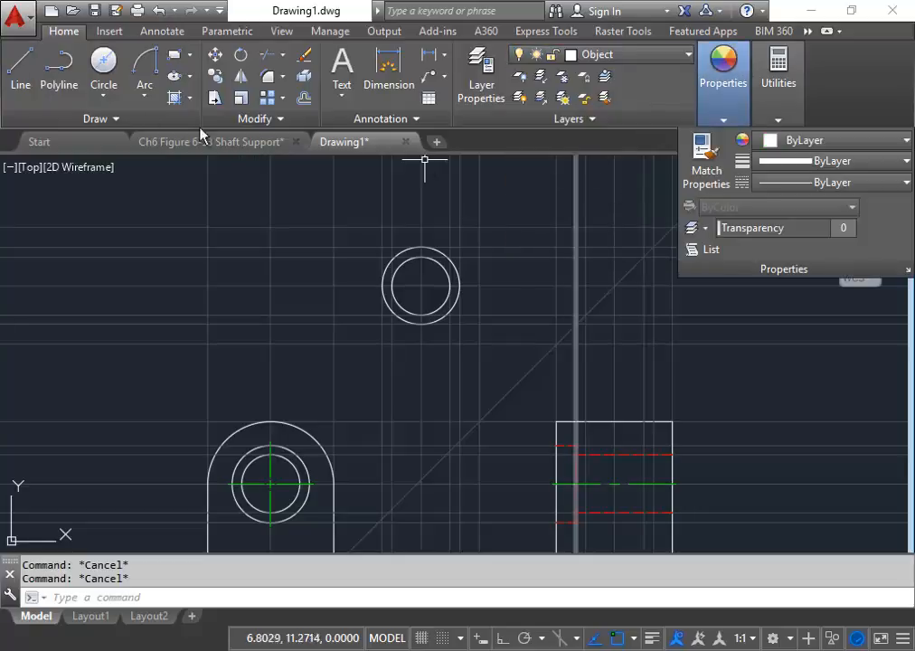
{"action": "left_click", "coordinate": [20, 78]}
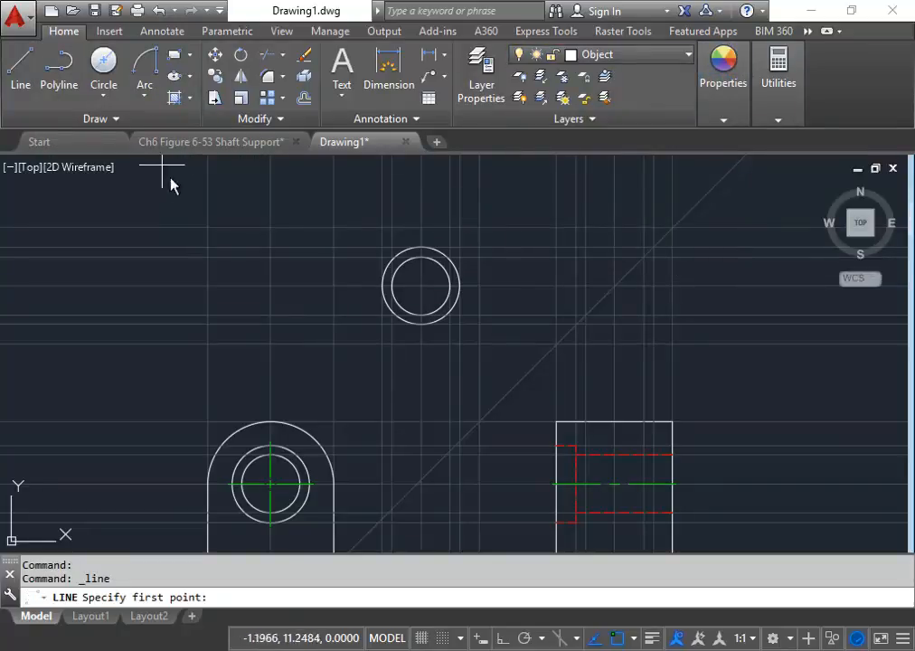
{"action": "left_click", "coordinate": [206, 229]}
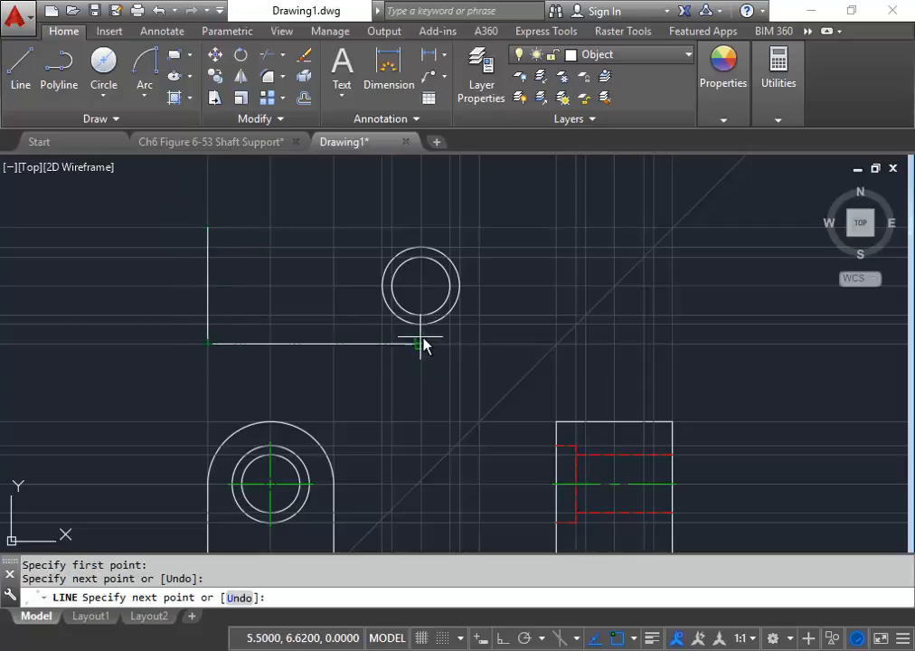
{"action": "left_click", "coordinate": [479, 343]}
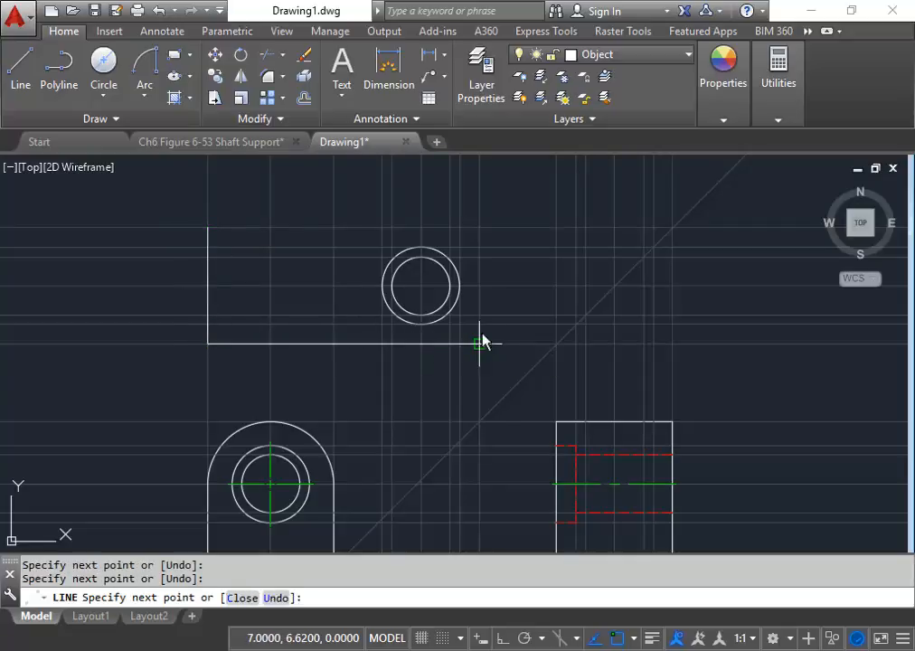
{"action": "left_click", "coordinate": [479, 229]}
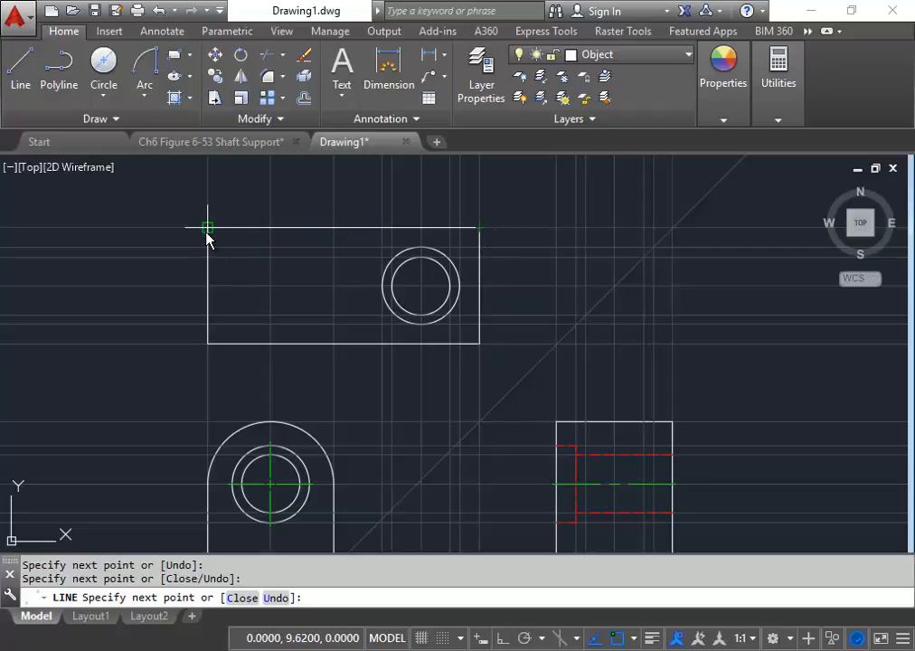
{"action": "right_click", "coordinate": [262, 233]}
{"action": "left_click", "coordinate": [282, 245]}
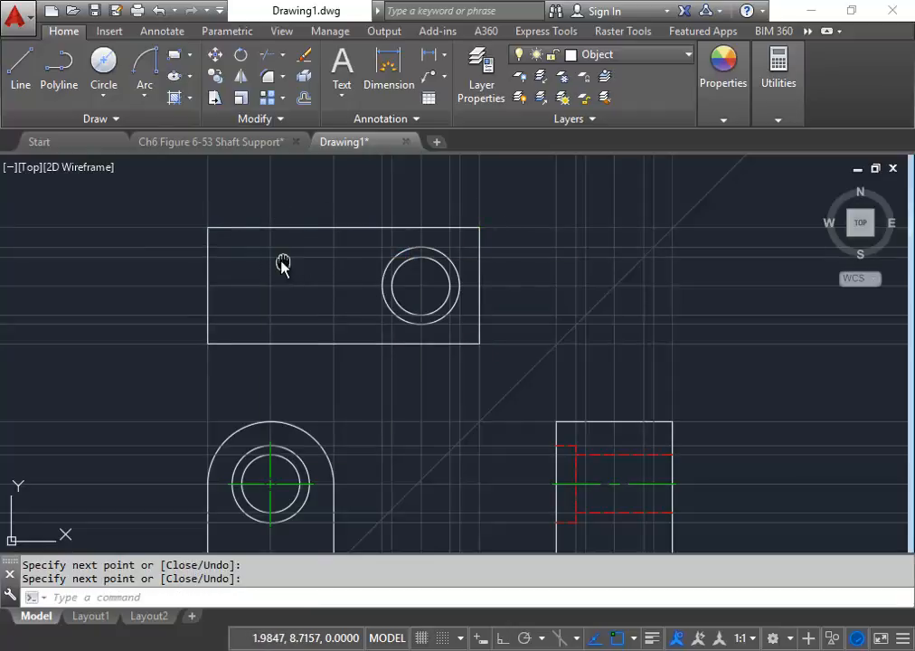
- Draw a vertical object line across the top view, from upper to lower edge, in line with the upright's right side in the front view
{"action": "middle_click_drag", "start_coordinate": [282, 266], "coordinate": [219, 235]}
{"action": "left_click", "coordinate": [21, 68]}
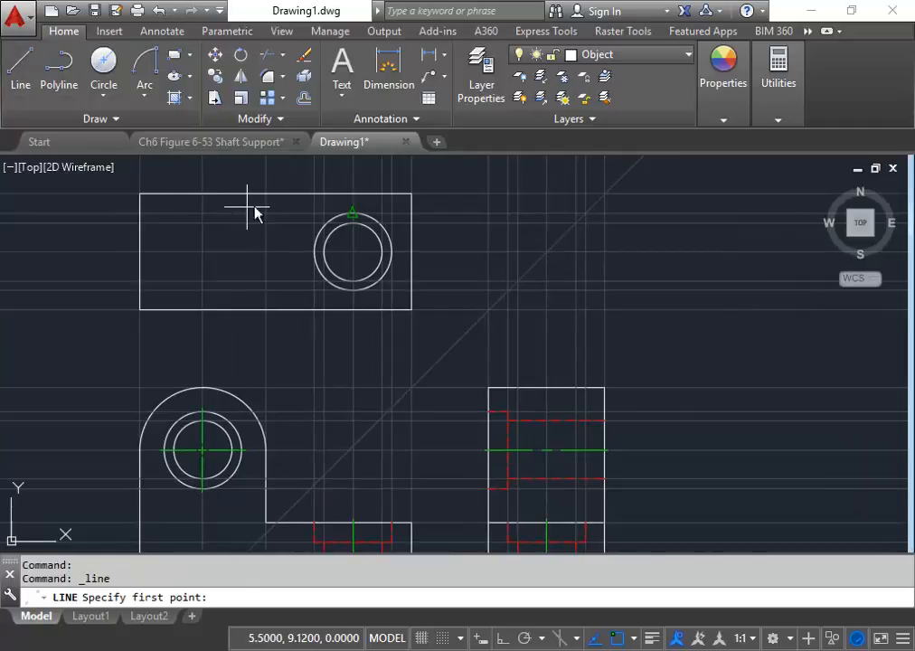
{"action": "left_click", "coordinate": [264, 195]}
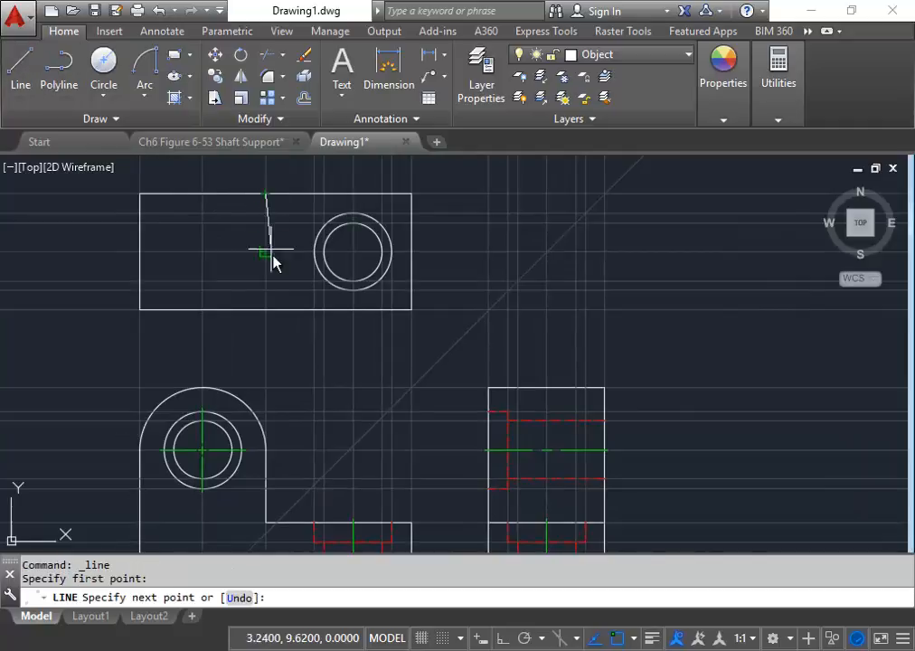
{"action": "left_click", "coordinate": [266, 313]}
{"action": "key", "text": "Escape"}
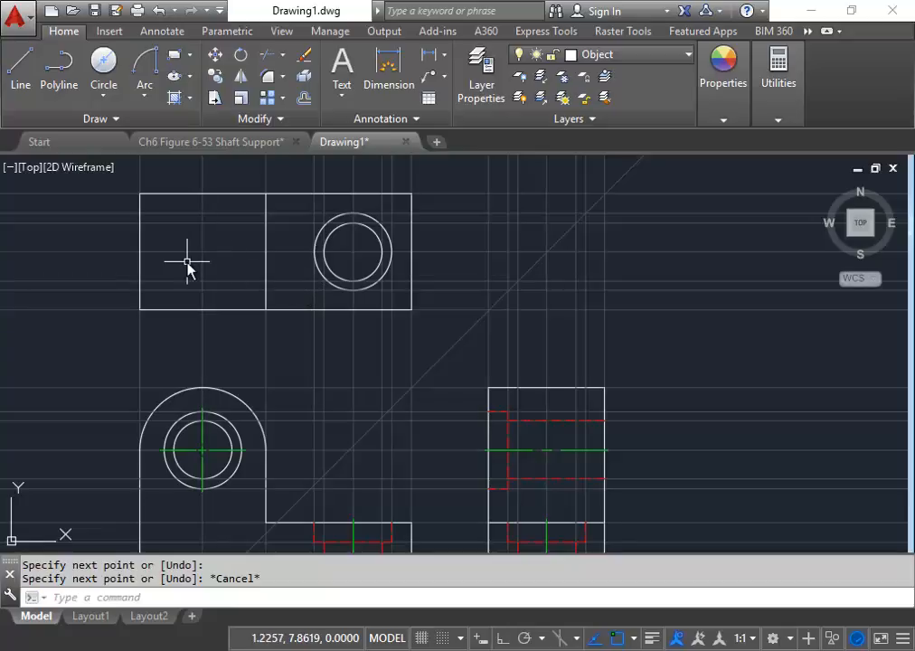
- Make Construction the current layer and add vertical construction lines through the left and right quadrants of the front view's two concentric shaft-hole circles
{"action": "mouse_move", "coordinate": [188, 265]}
{"action": "middle_mouse_down"}
{"action": "mouse_move", "coordinate": [219, 245]}
{"action": "mouse_move", "coordinate": [217, 253]}
{"action": "middle_mouse_up"}
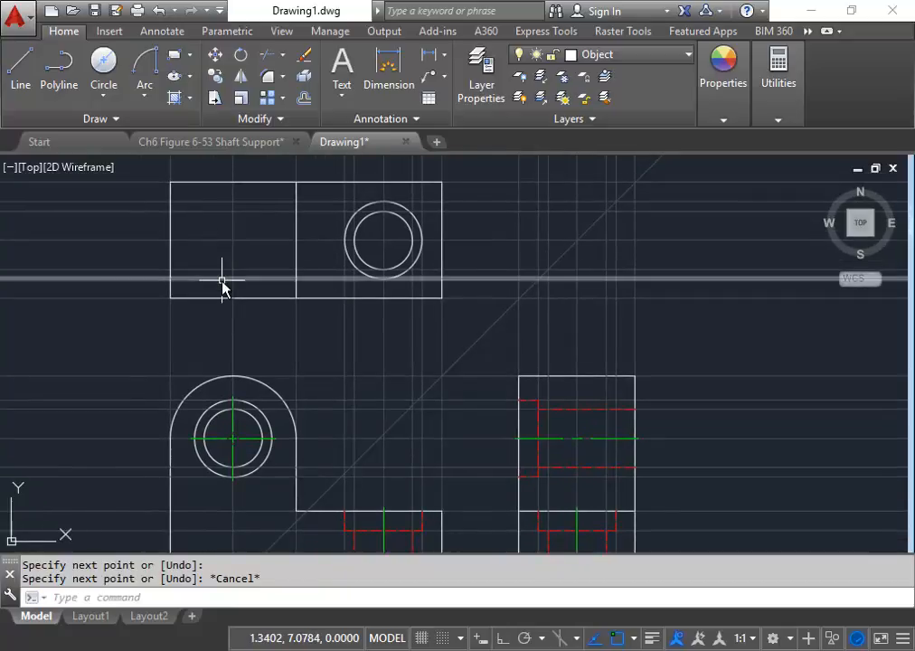
{"action": "left_click", "coordinate": [112, 118]}
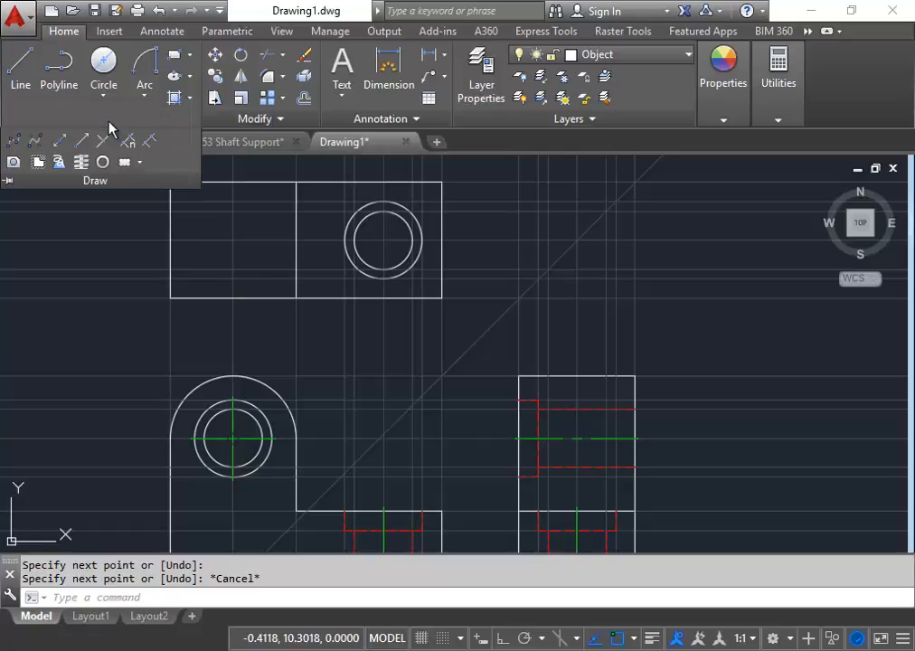
{"action": "left_click", "coordinate": [627, 55]}
{"action": "left_click", "coordinate": [618, 121]}
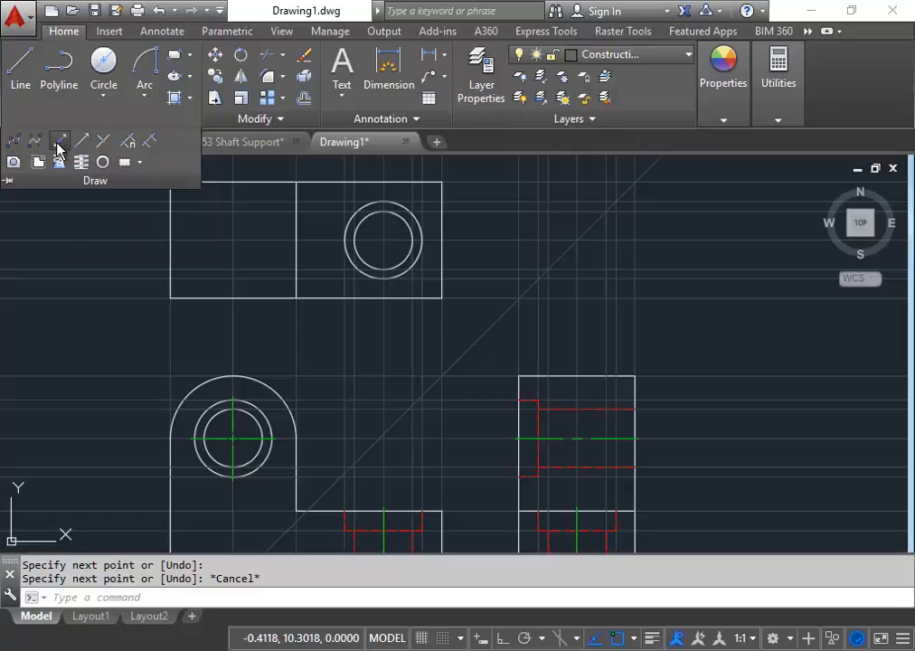
{"action": "left_click", "coordinate": [56, 145]}
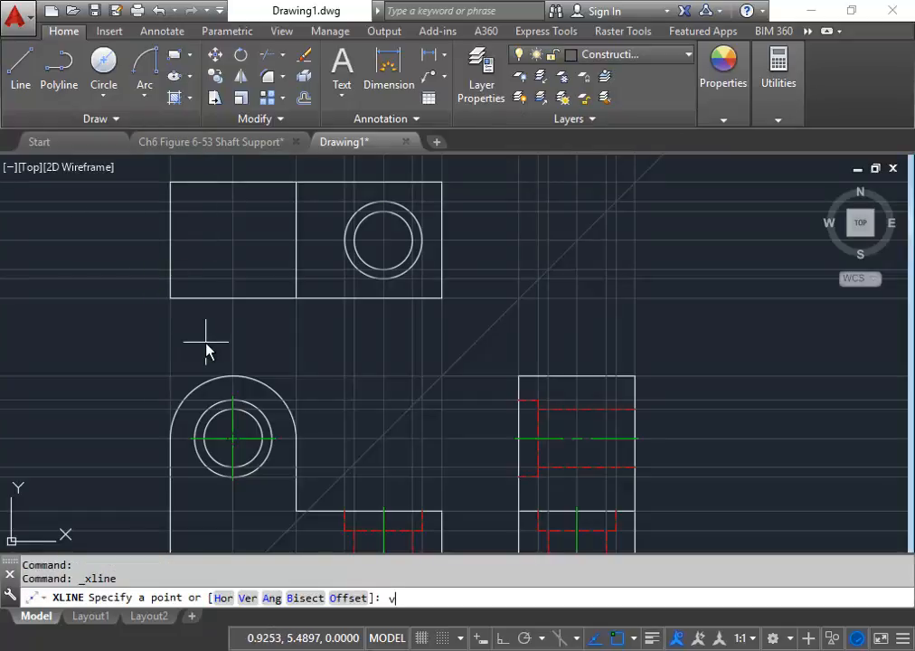
{"action": "key", "text": "Return"}
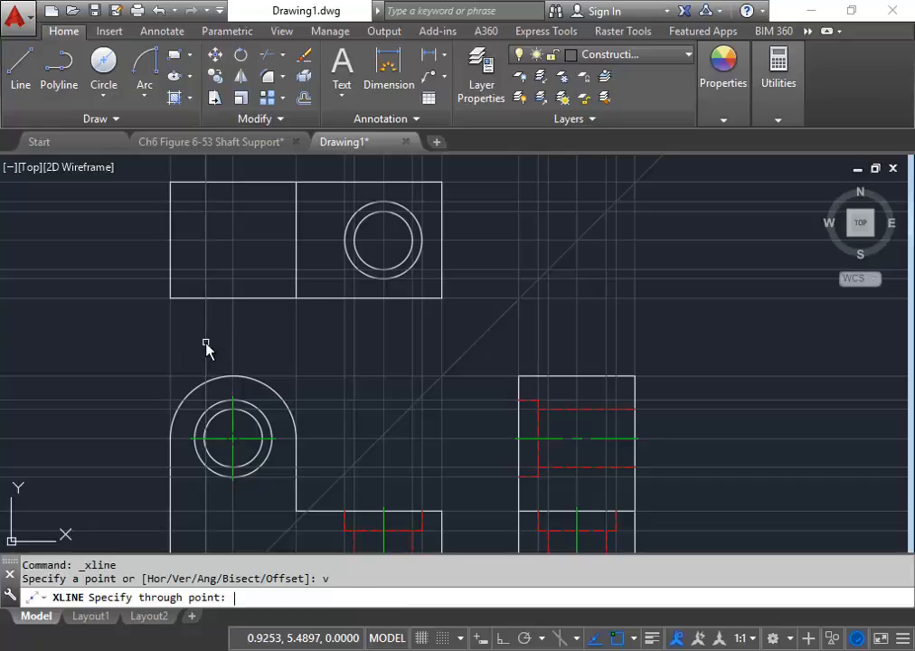
{"action": "left_click", "coordinate": [195, 439]}
{"action": "left_click", "coordinate": [205, 439]}
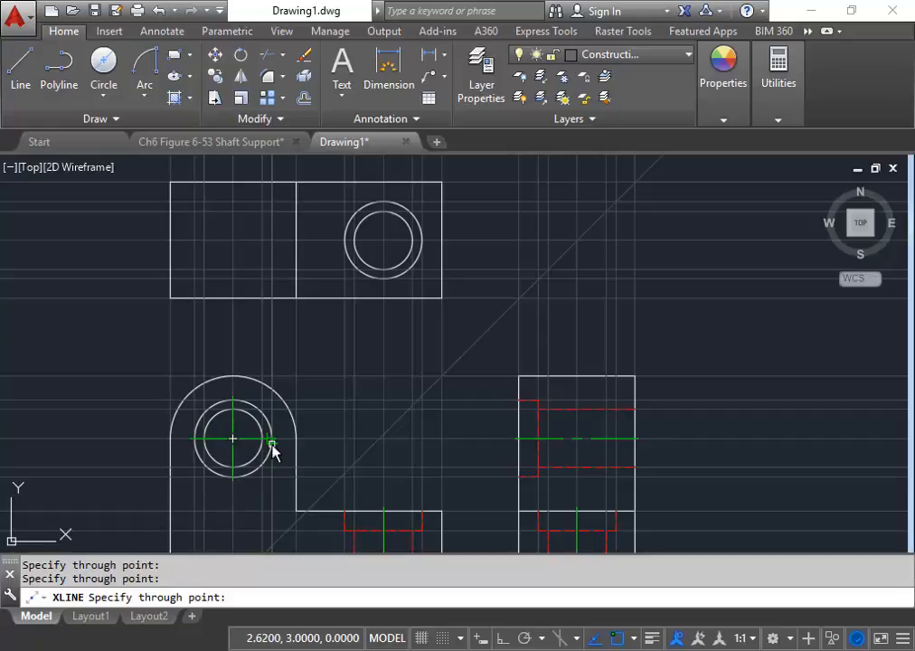
{"action": "left_click", "coordinate": [271, 444]}
{"action": "key", "text": "Escape"}
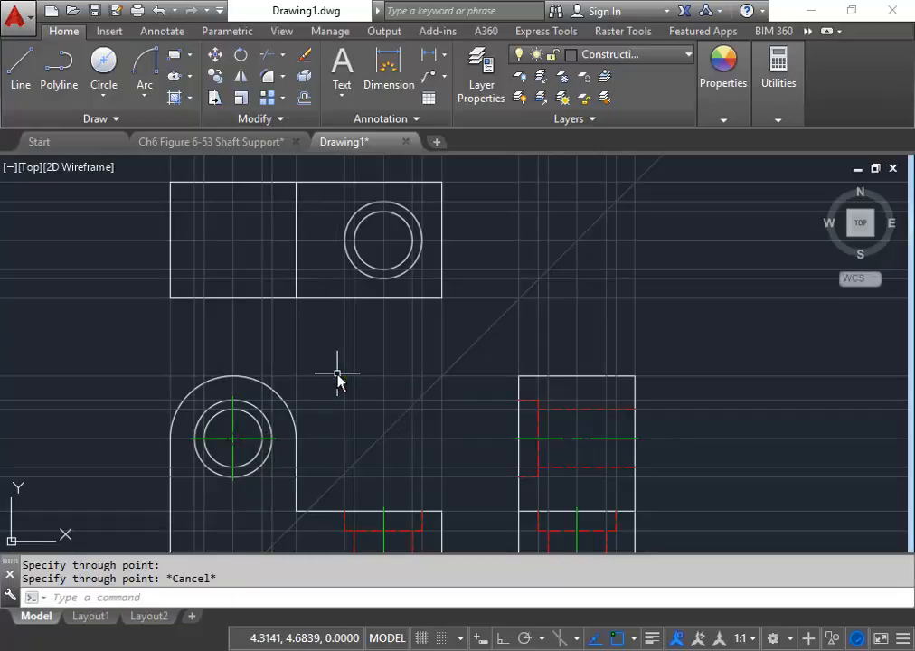
{"action": "left_click", "coordinate": [103, 61]}
{"action": "left_click", "coordinate": [233, 240]}
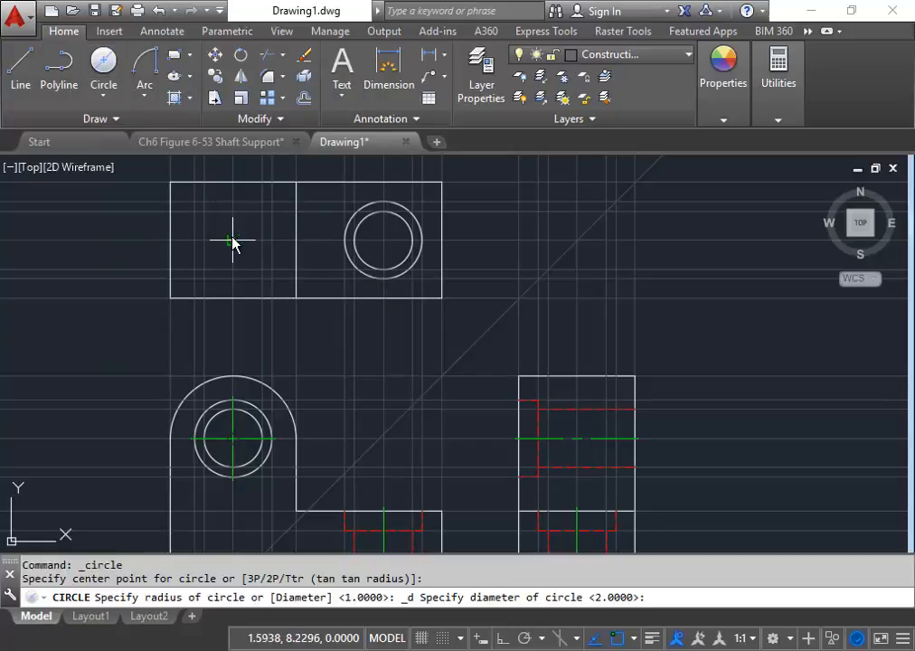
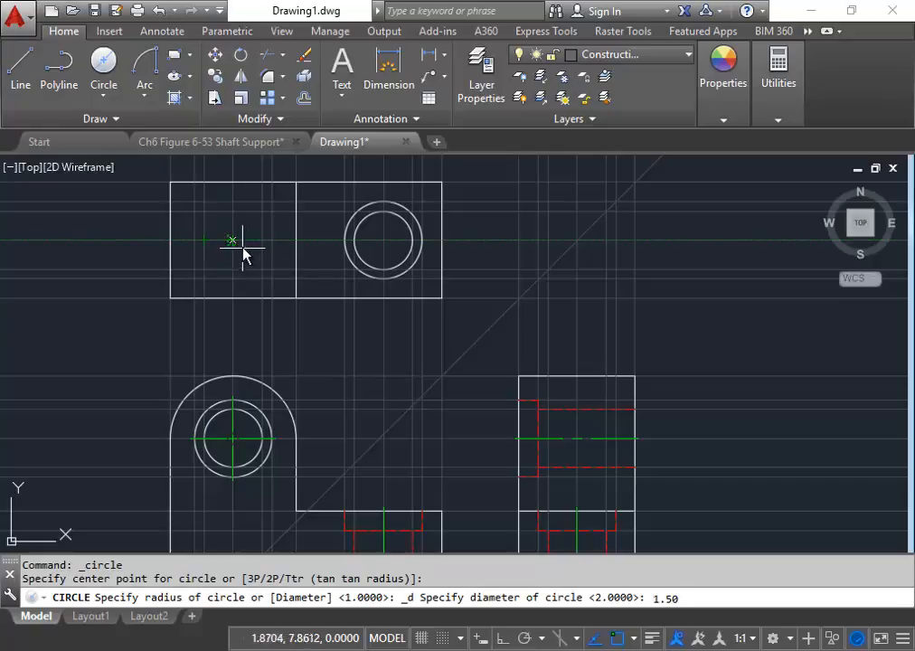
{"action": "key", "text": "Escape"}
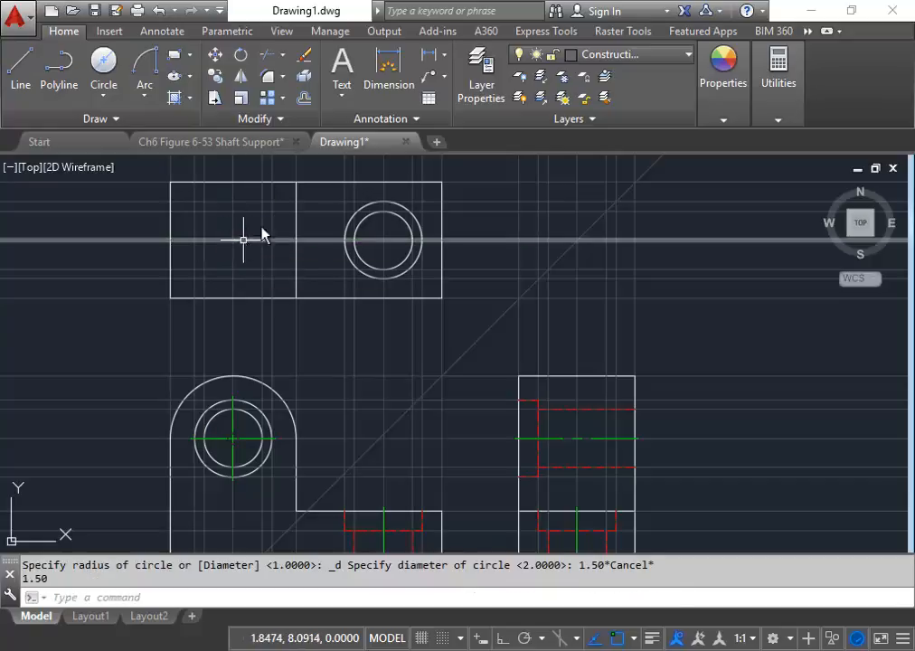
{"action": "left_click", "coordinate": [637, 56]}
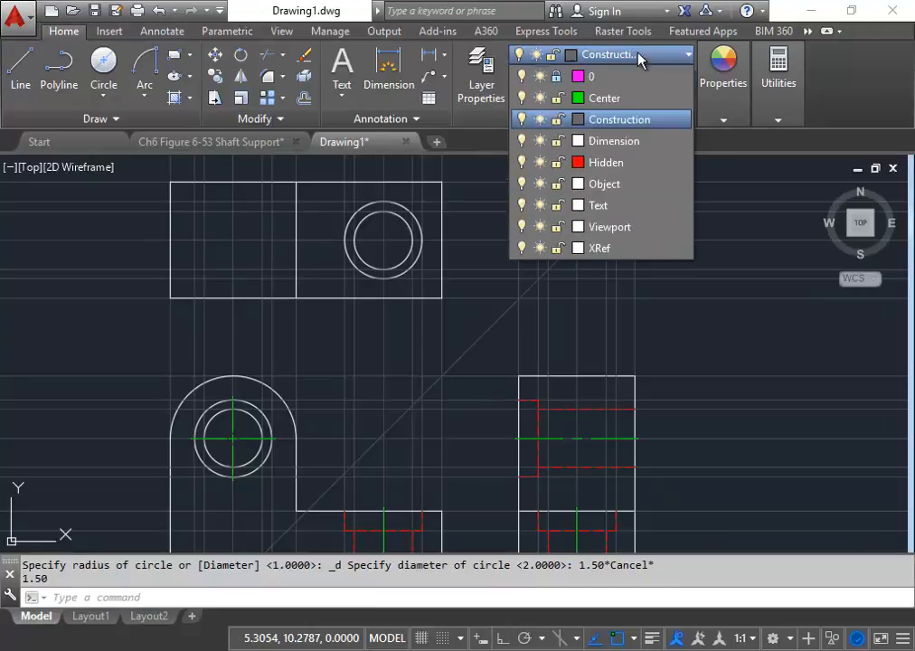
{"action": "left_click", "coordinate": [615, 188]}
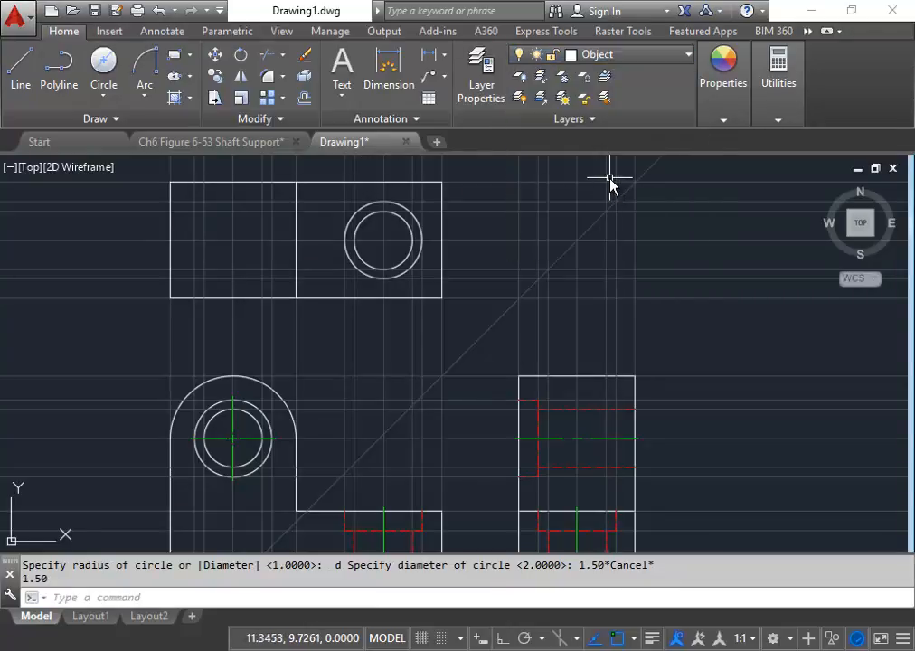
{"action": "scroll", "coordinate": [244, 291], "scroll_direction": "up", "scroll_amount": 2}
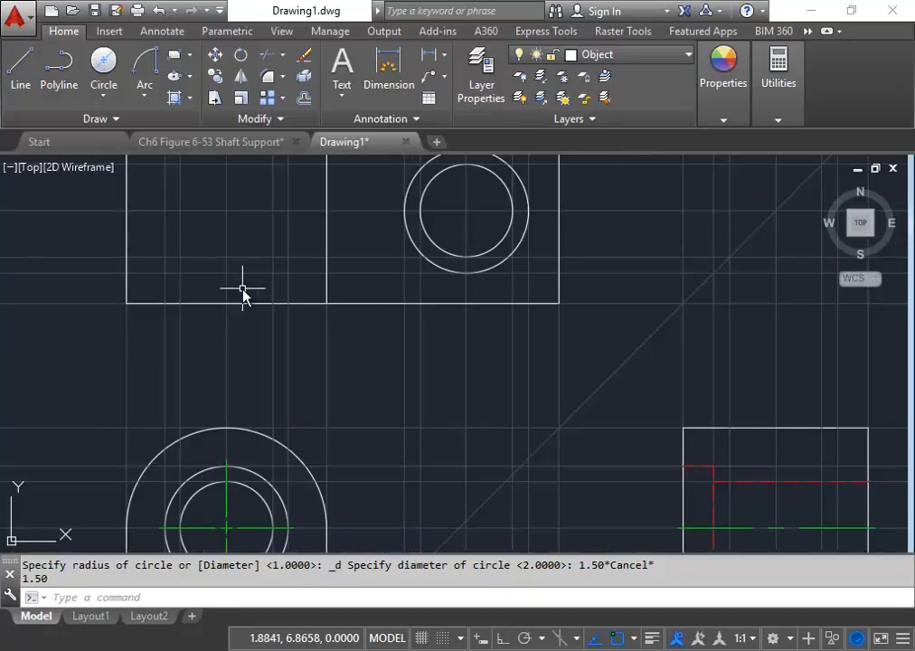
{"action": "middle_click_drag", "start_coordinate": [241, 292], "coordinate": [357, 291]}
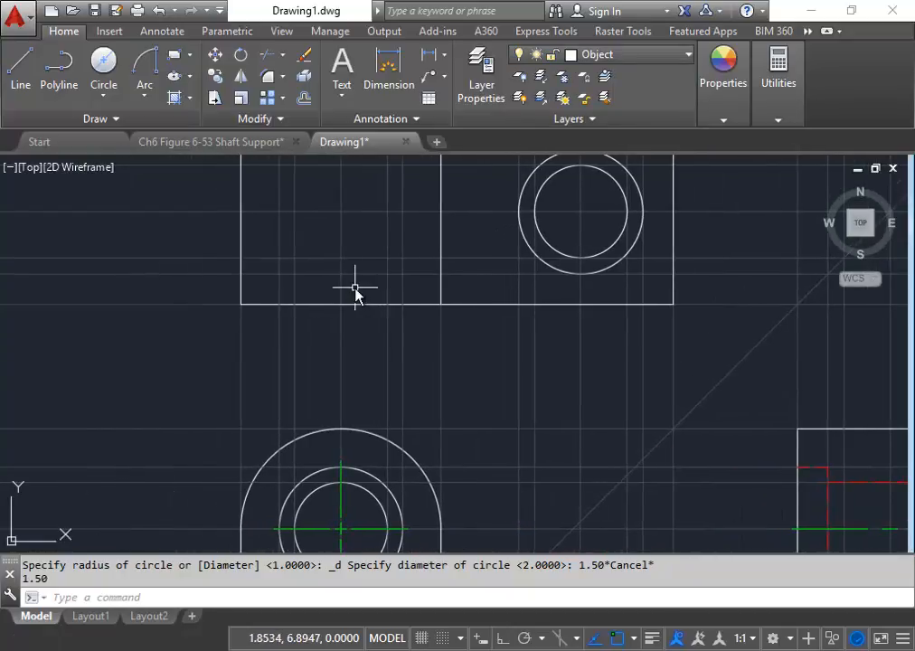
{"action": "scroll", "coordinate": [355, 289], "scroll_direction": "down", "scroll_amount": 2}
{"action": "scroll", "coordinate": [356, 289], "scroll_direction": "up", "scroll_amount": 2}
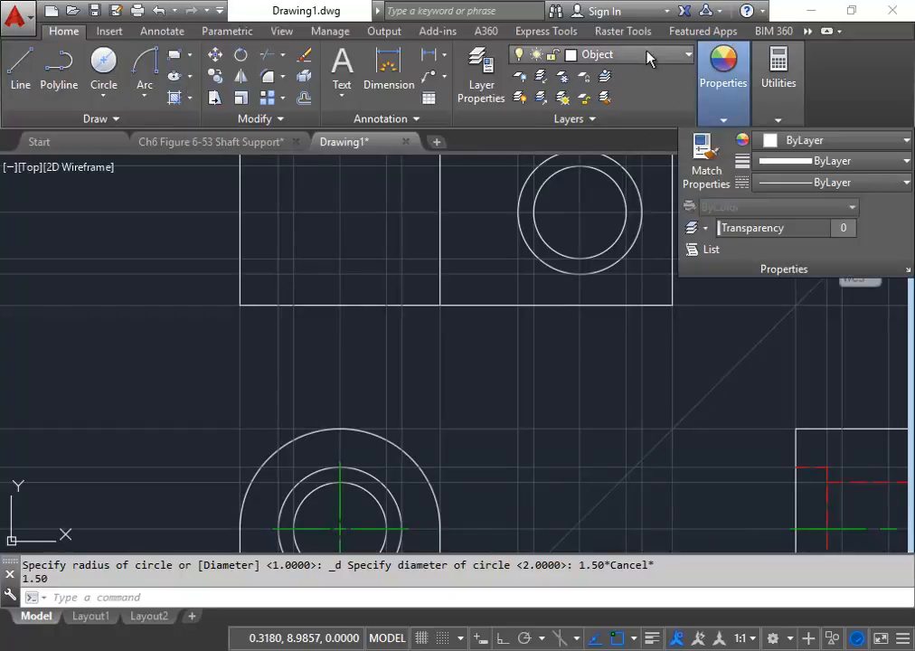
- Make Hidden the current layer and draw the shaft hole's three-sided counterbore outline from the top view's lower edge along the construction lines
{"action": "left_click", "coordinate": [648, 55]}
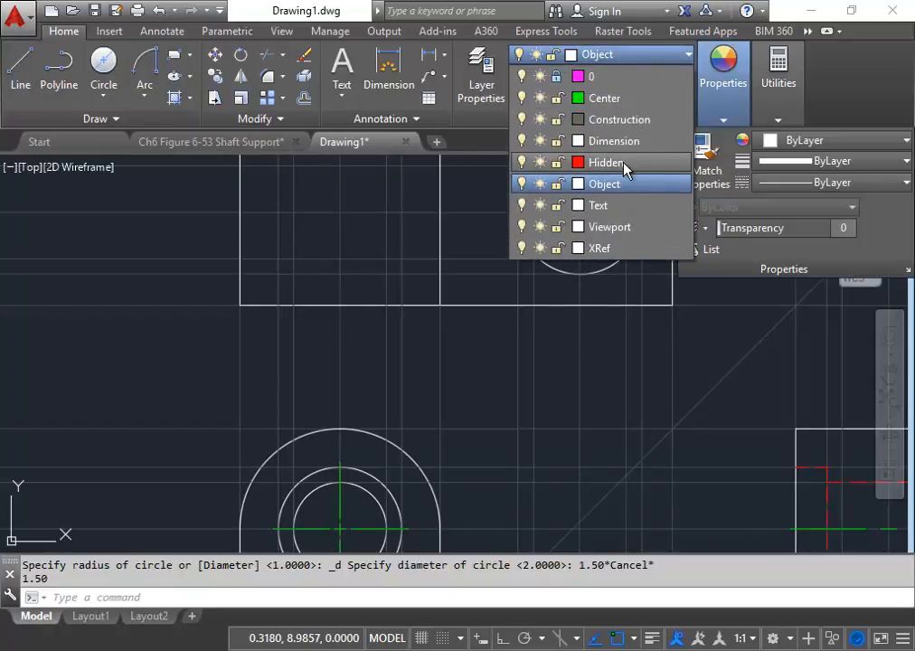
{"action": "left_click", "coordinate": [624, 164]}
{"action": "left_click", "coordinate": [35, 65]}
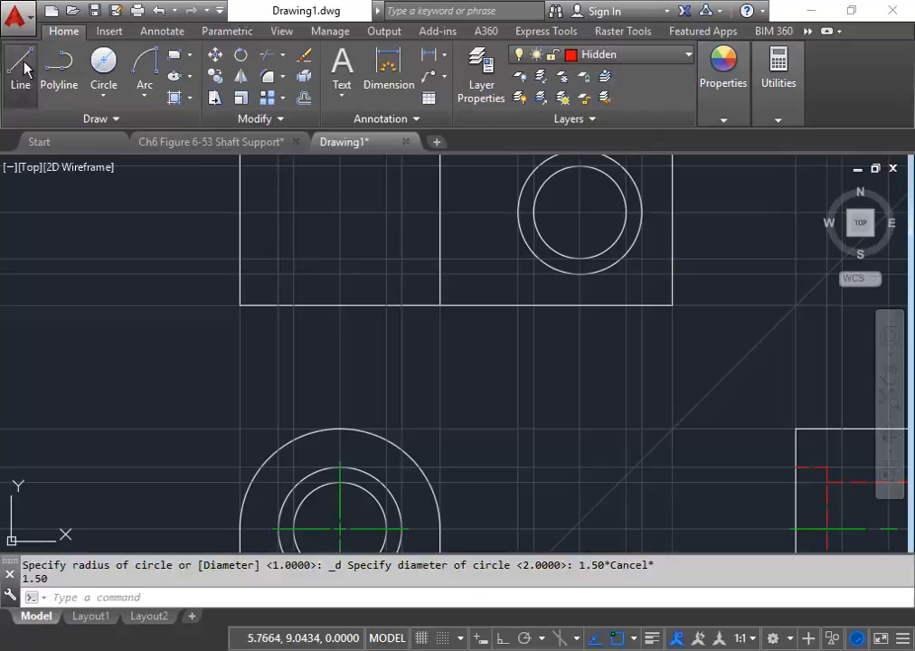
{"action": "left_click", "coordinate": [277, 304]}
{"action": "left_click", "coordinate": [278, 273]}
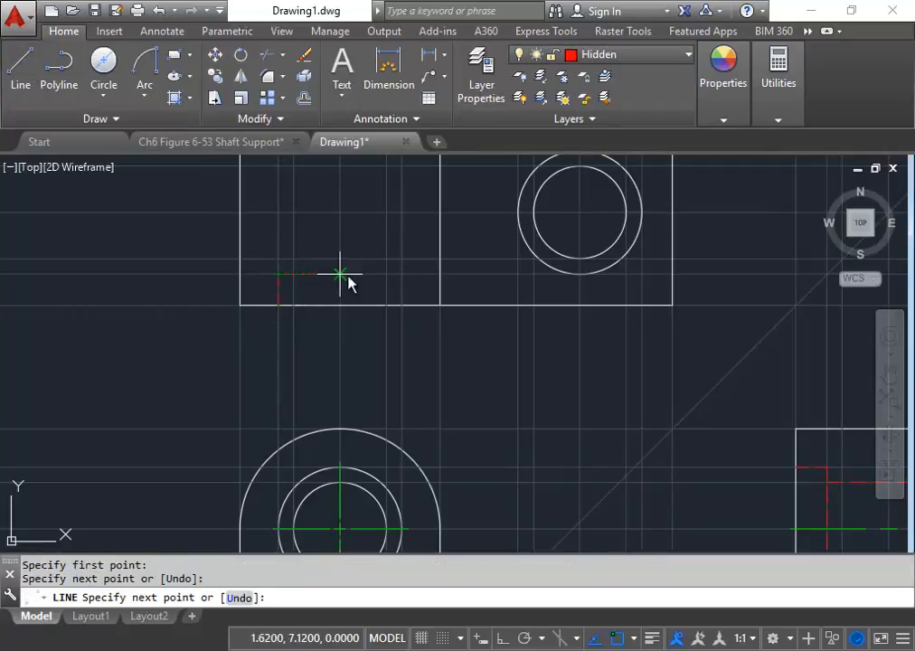
{"action": "left_click", "coordinate": [402, 273]}
{"action": "left_click", "coordinate": [401, 305]}
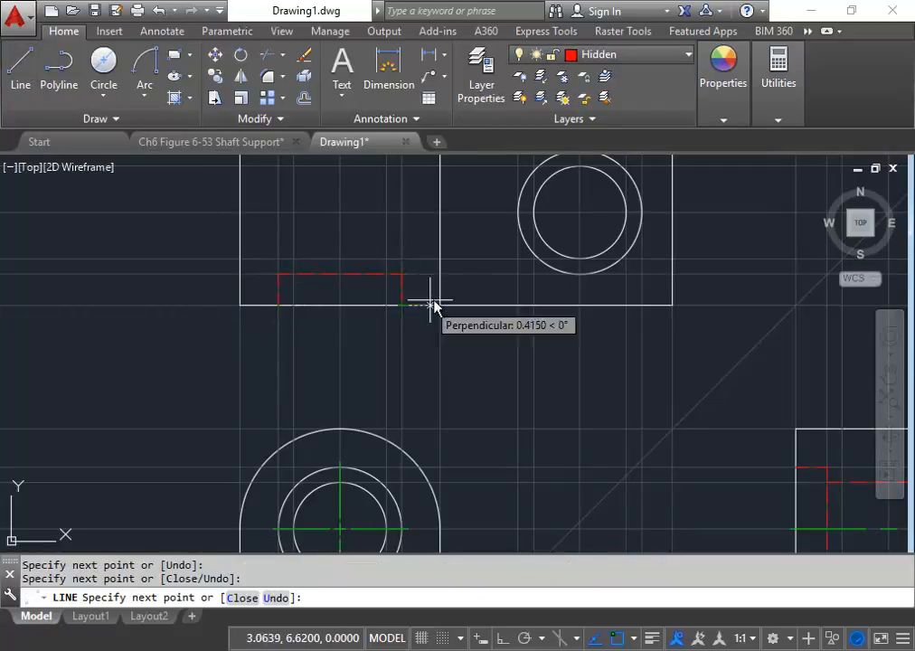
{"action": "key", "text": "Escape"}
- Draw the smaller shaft hole's two vertical hidden lines in the top view, from the counterbore line to the upper edge
{"action": "middle_click_drag", "start_coordinate": [408, 276], "coordinate": [405, 347]}
{"action": "scroll", "coordinate": [405, 347], "scroll_direction": "down", "scroll_amount": 1}
{"action": "left_click", "coordinate": [20, 68]}
{"action": "left_click", "coordinate": [334, 346]}
{"action": "left_click", "coordinate": [334, 251]}
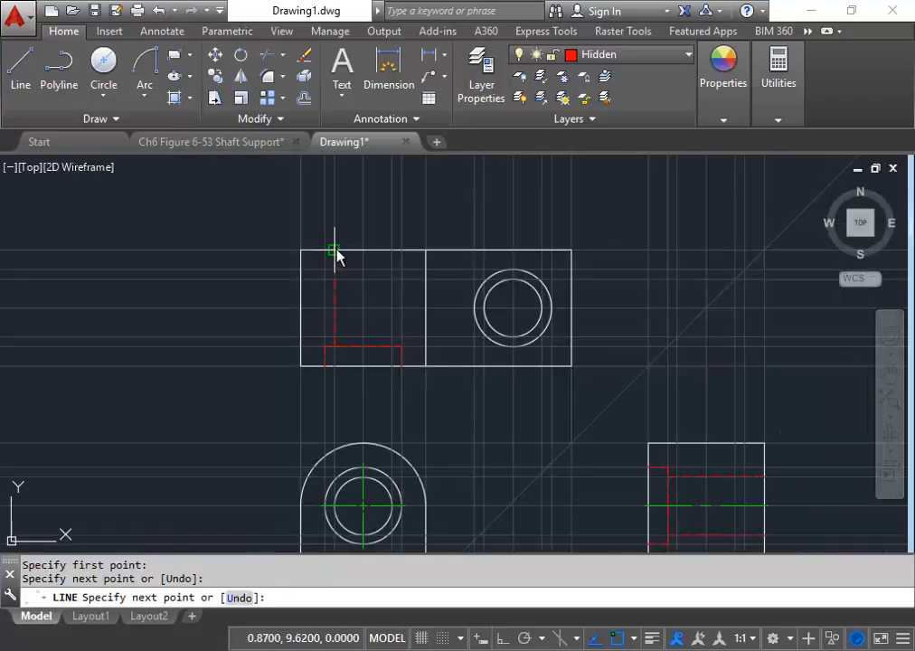
{"action": "key", "text": "Return"}
{"action": "key", "text": "Return"}
{"action": "left_click", "coordinate": [392, 346]}
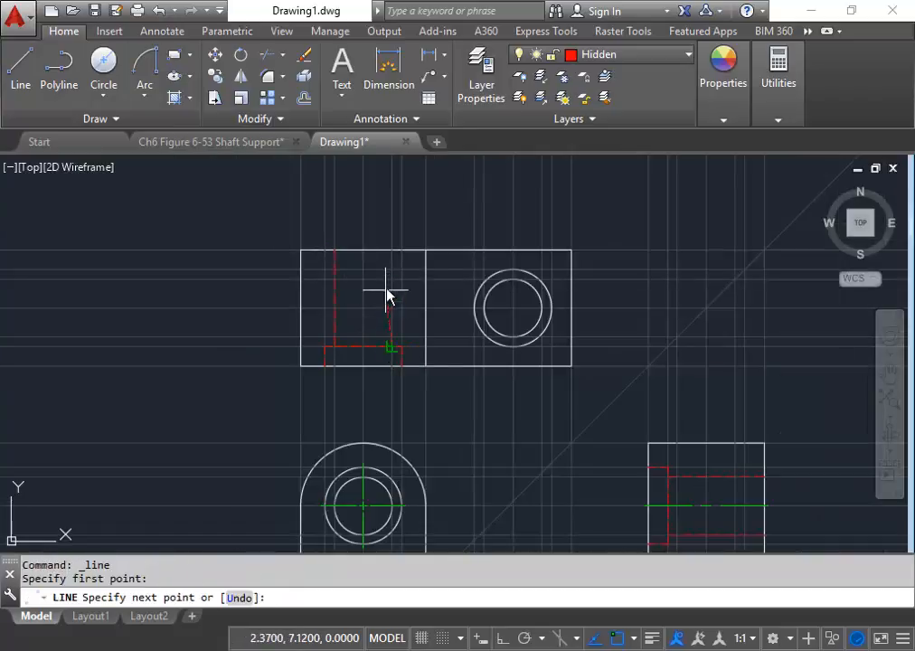
{"action": "left_click", "coordinate": [392, 251]}
{"action": "key", "text": "Escape"}
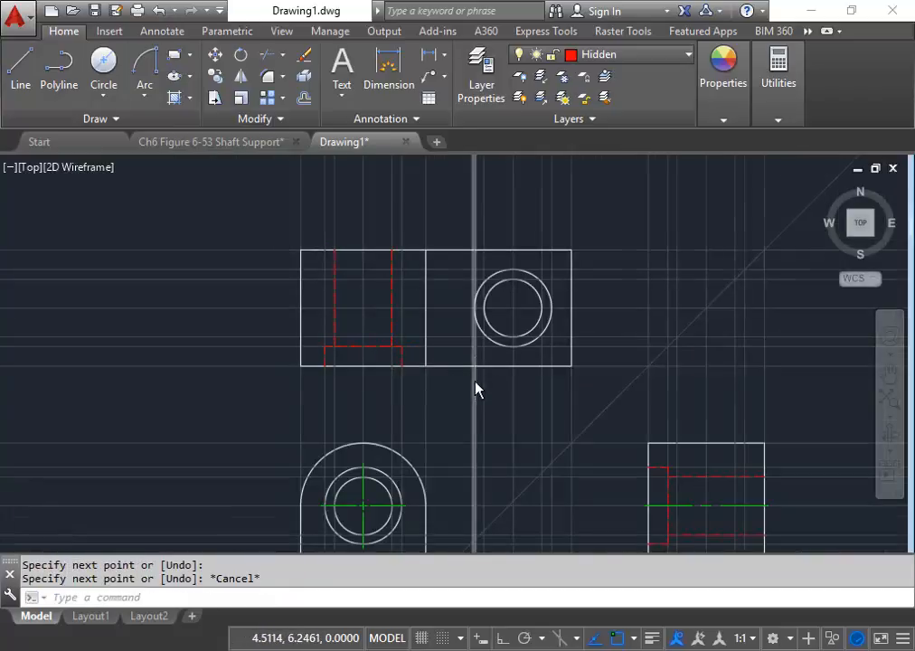
- Make Center the current layer and draw the shaft hole's vertical centre line from upper to lower edge of the top view
{"action": "scroll", "coordinate": [415, 347], "scroll_direction": "down", "scroll_amount": 2}
{"action": "mouse_move", "coordinate": [415, 347]}
{"action": "middle_mouse_down"}
{"action": "mouse_move", "coordinate": [364, 310]}
{"action": "mouse_move", "coordinate": [340, 332]}
{"action": "middle_mouse_up"}
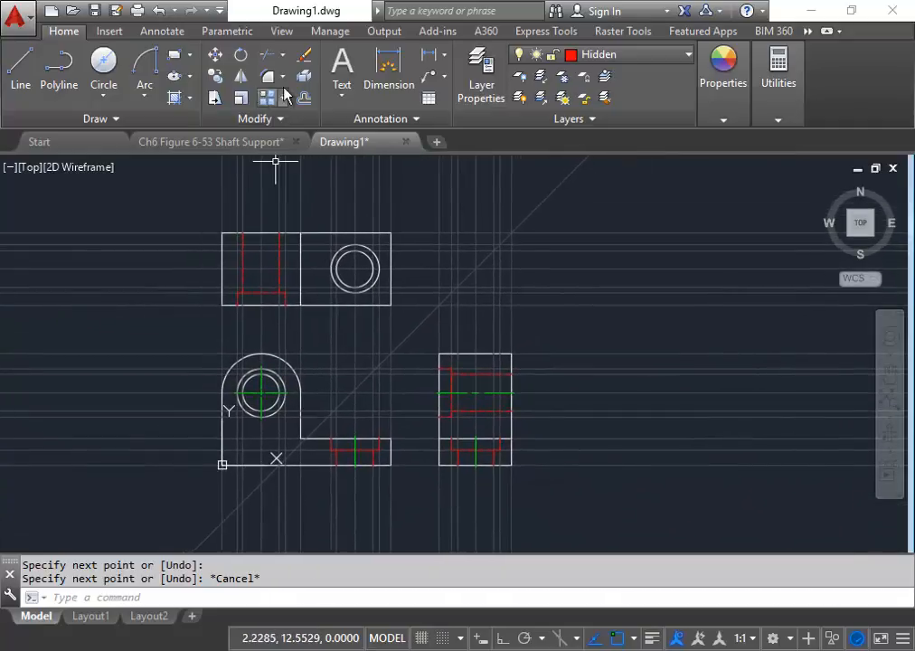
{"action": "left_click", "coordinate": [665, 54]}
{"action": "left_click", "coordinate": [628, 106]}
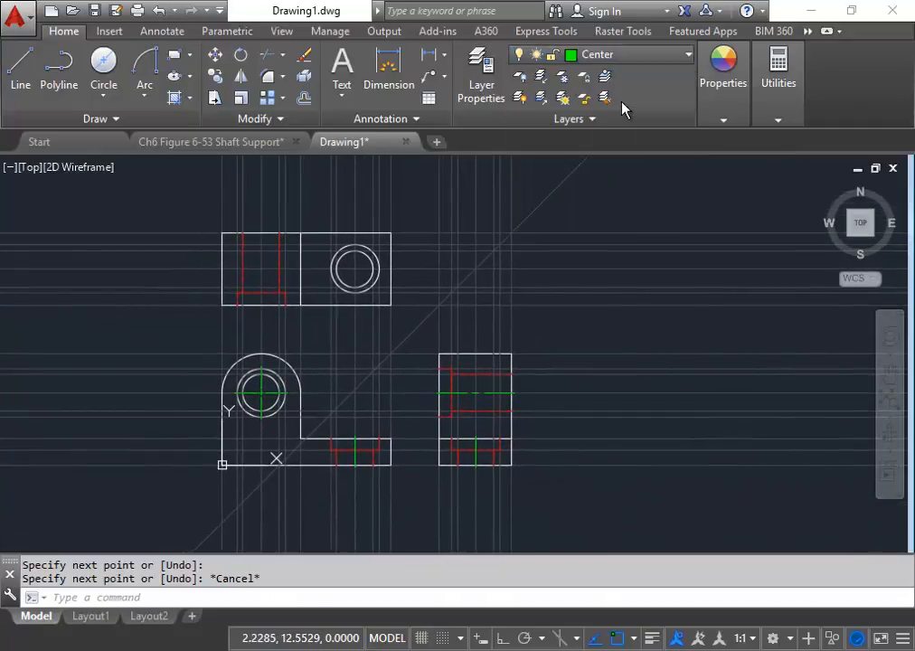
{"action": "left_click", "coordinate": [20, 63]}
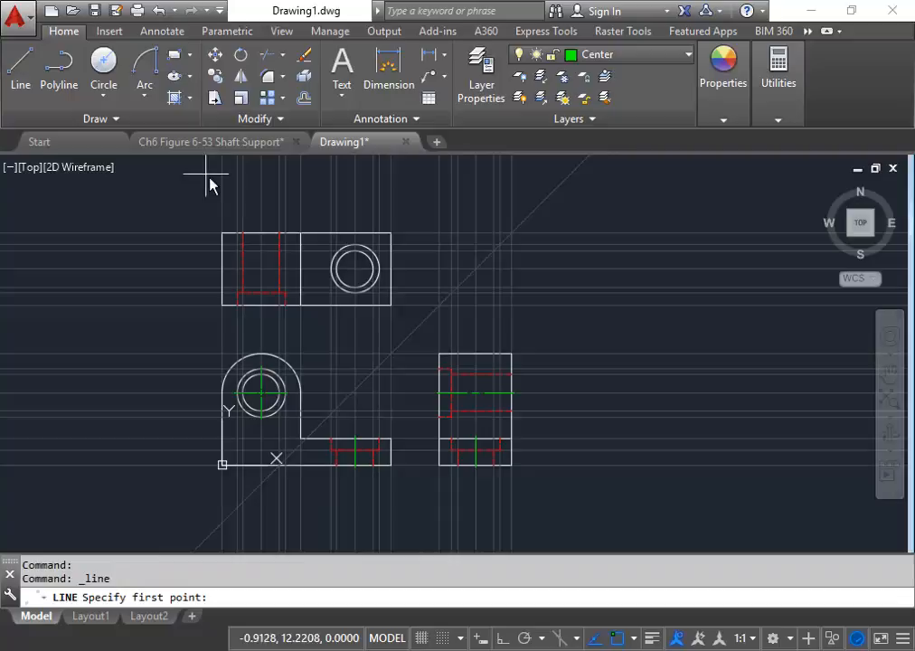
{"action": "left_click", "coordinate": [262, 234]}
{"action": "left_click", "coordinate": [262, 304]}
{"action": "key", "text": "Escape"}
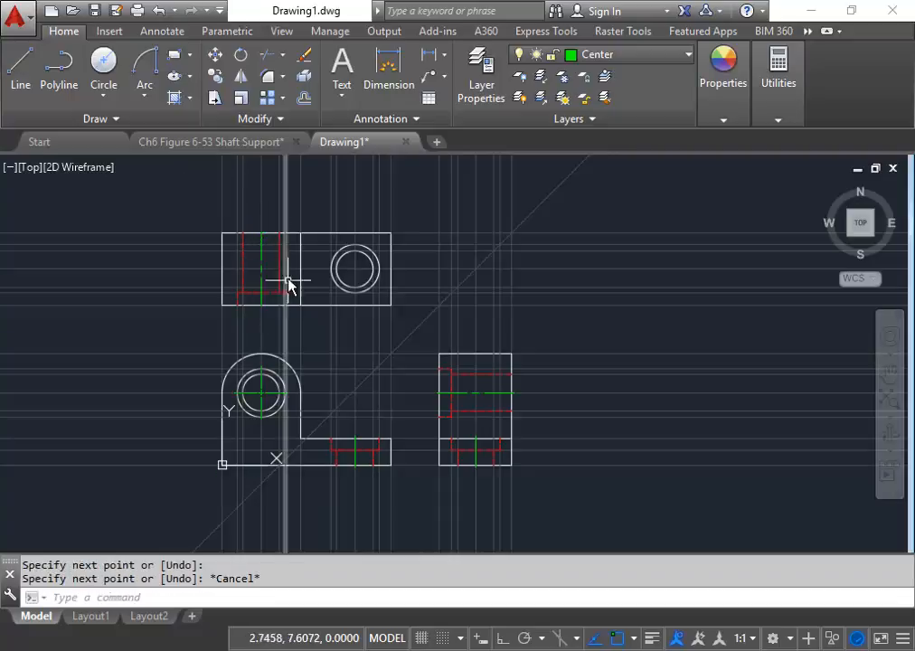
{"action": "key", "text": "Escape"}
- Stretch both ends of the shaft hole's centre line in the top view 0.09 beyond the outline
{"action": "scroll", "coordinate": [262, 226], "scroll_direction": "up", "scroll_amount": 4}
{"action": "left_click", "coordinate": [255, 267]}
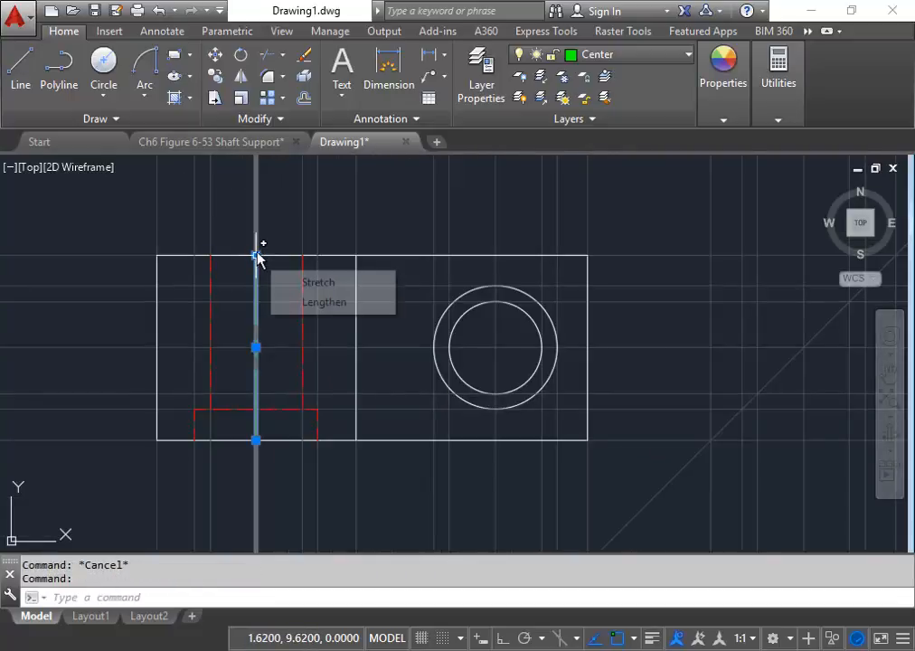
{"action": "left_click", "coordinate": [255, 256]}
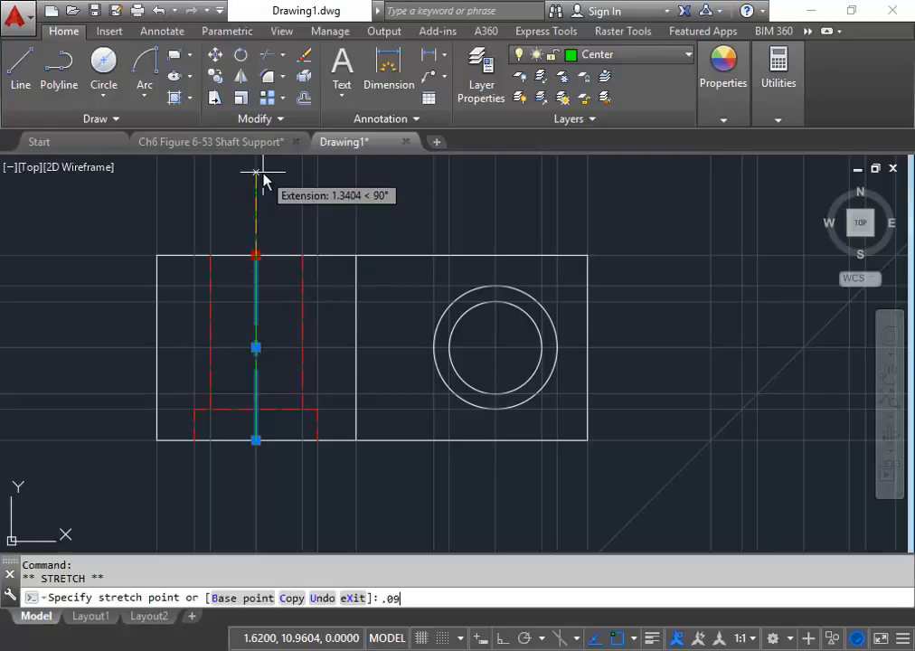
{"action": "key", "text": "Return"}
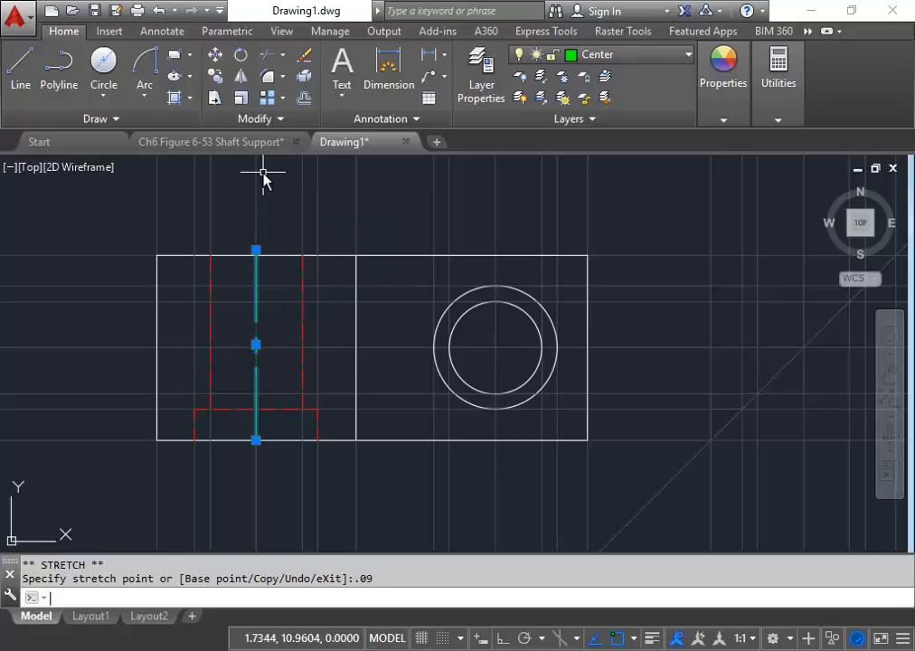
{"action": "left_click", "coordinate": [256, 440]}
{"action": "type", "text": ".09"}
{"action": "key", "text": "Return"}
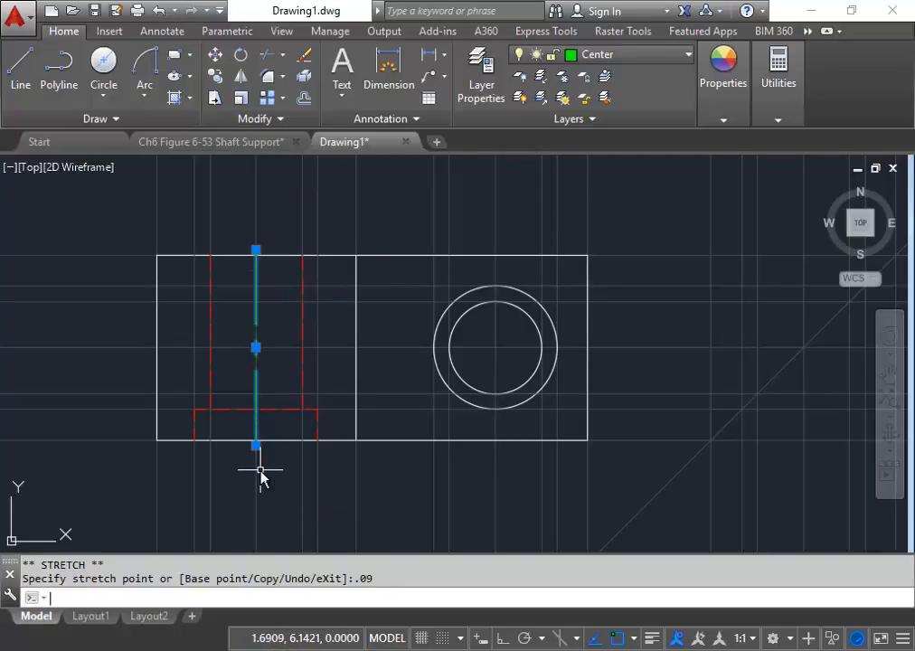
{"action": "key", "text": "Escape"}
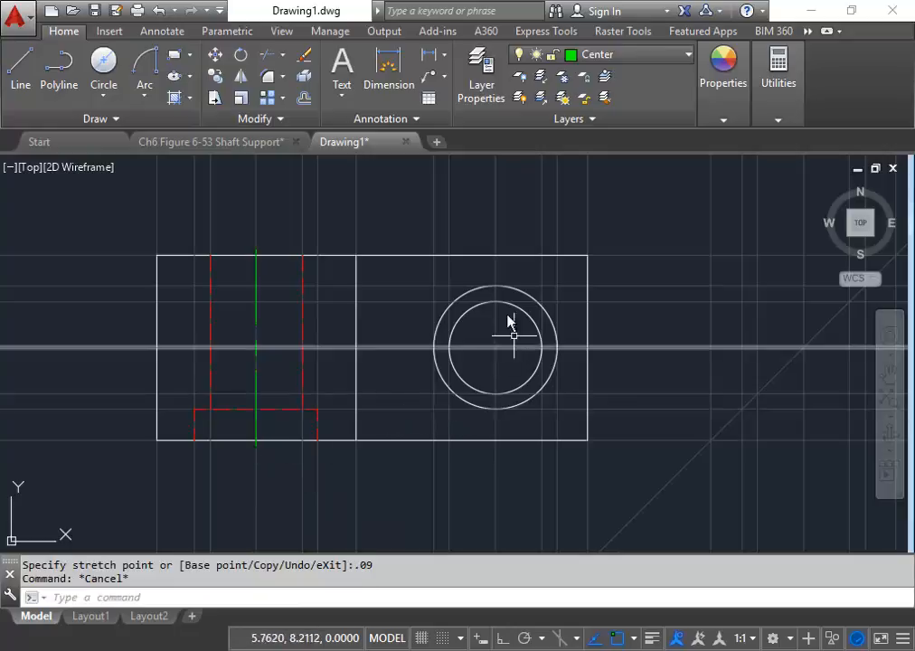
- Add a centre mark to the outer base-hole circle in the top view with DIMCENTER
{"action": "middle_click_drag", "start_coordinate": [490, 323], "coordinate": [443, 318]}
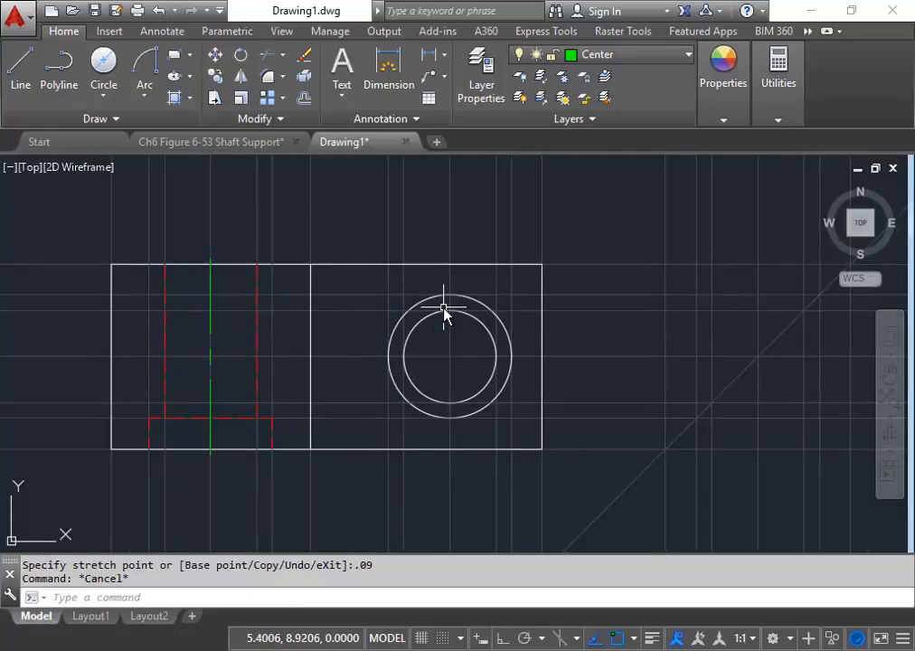
{"action": "type", "text": "dimcen"}
{"action": "key", "text": "Return"}
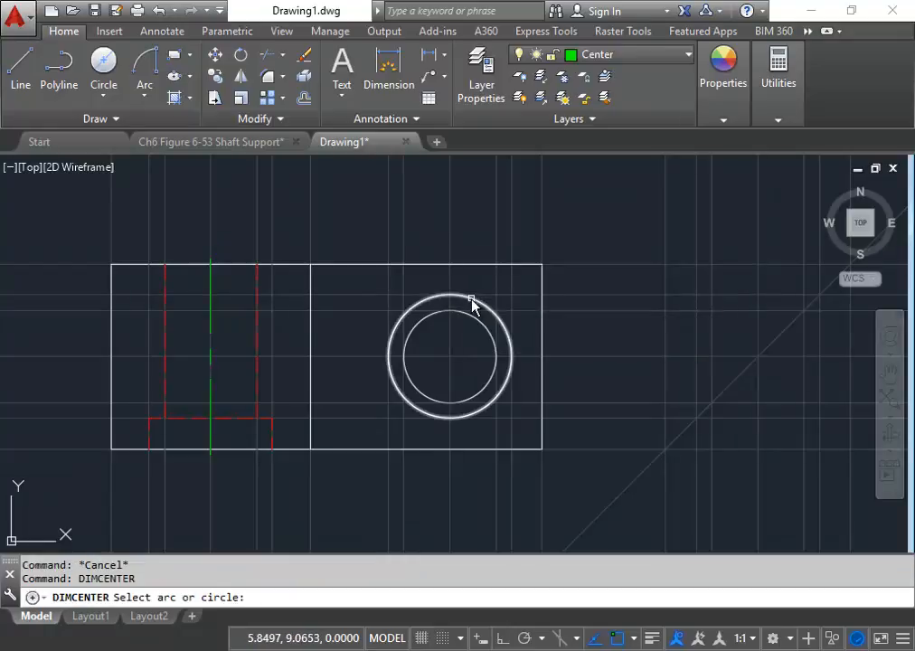
{"action": "left_click", "coordinate": [471, 297]}
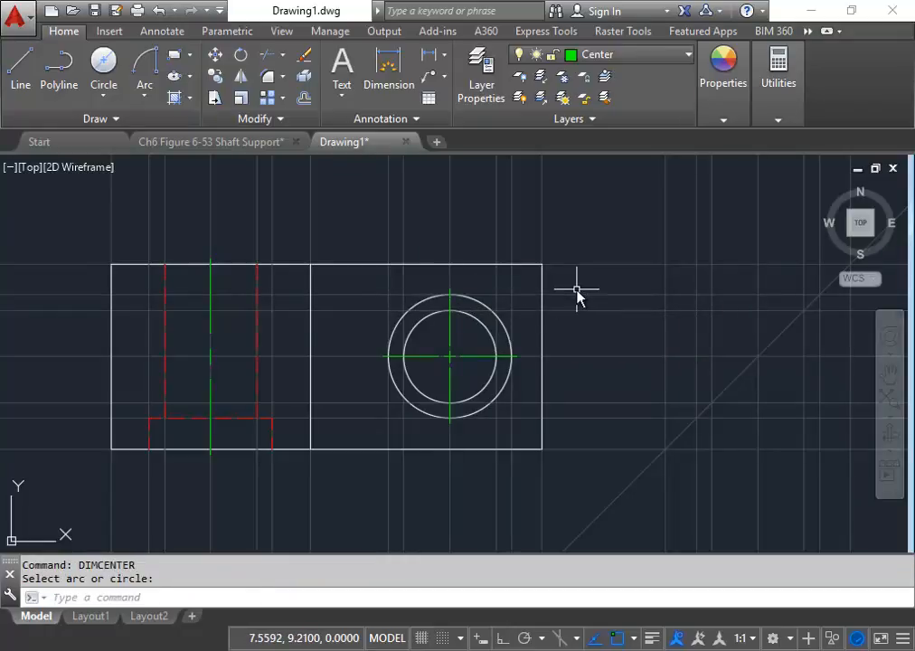
- Turn off the Construction layer to hide all construction lines around the three views
{"action": "scroll", "coordinate": [578, 293], "scroll_direction": "down", "scroll_amount": 4}
{"action": "middle_click_drag", "start_coordinate": [646, 330], "coordinate": [575, 253]}
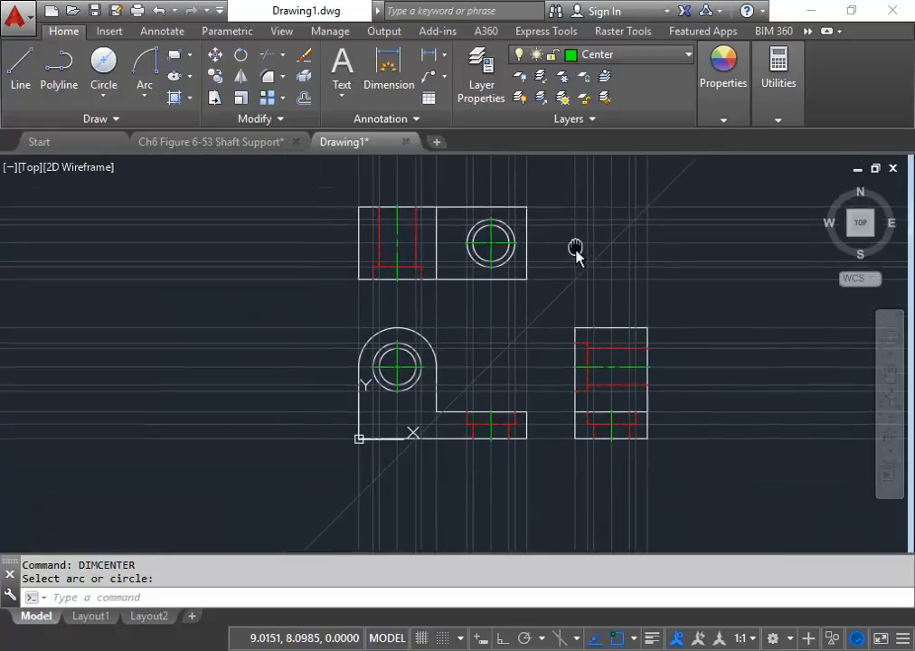
{"action": "middle_click_drag", "start_coordinate": [678, 310], "coordinate": [604, 325]}
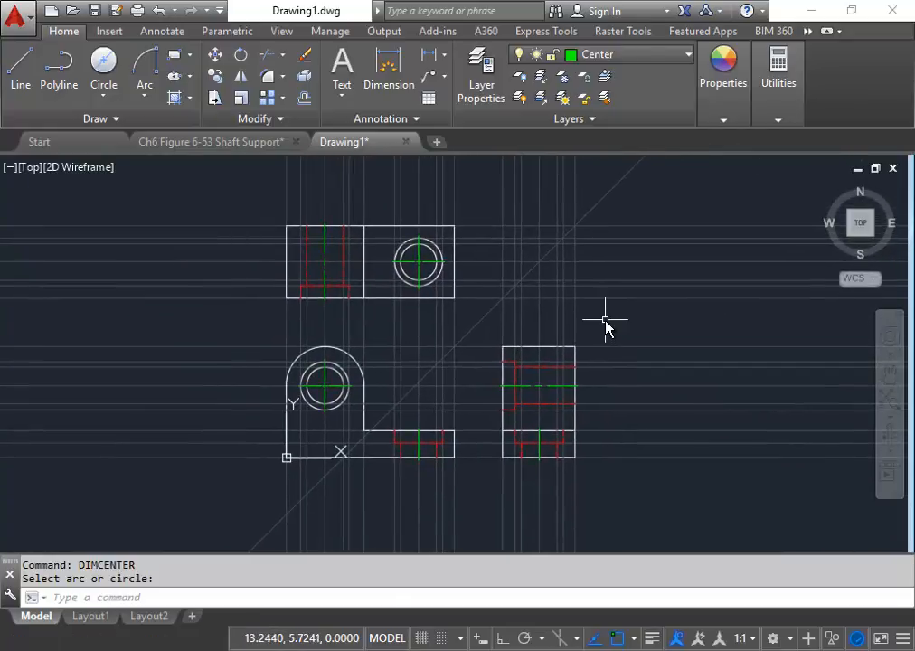
{"action": "left_click", "coordinate": [669, 54]}
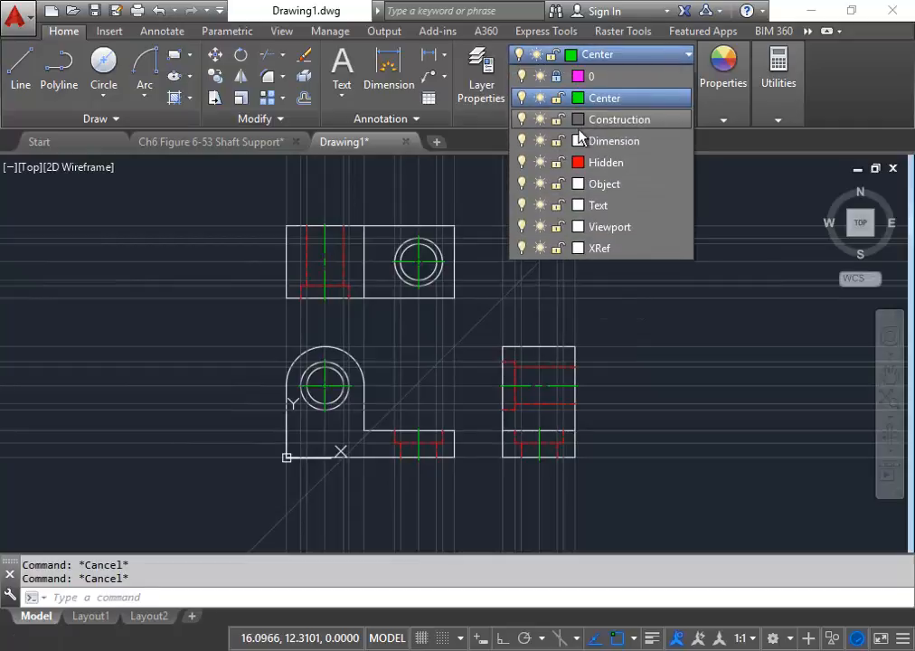
{"action": "left_click", "coordinate": [522, 120]}
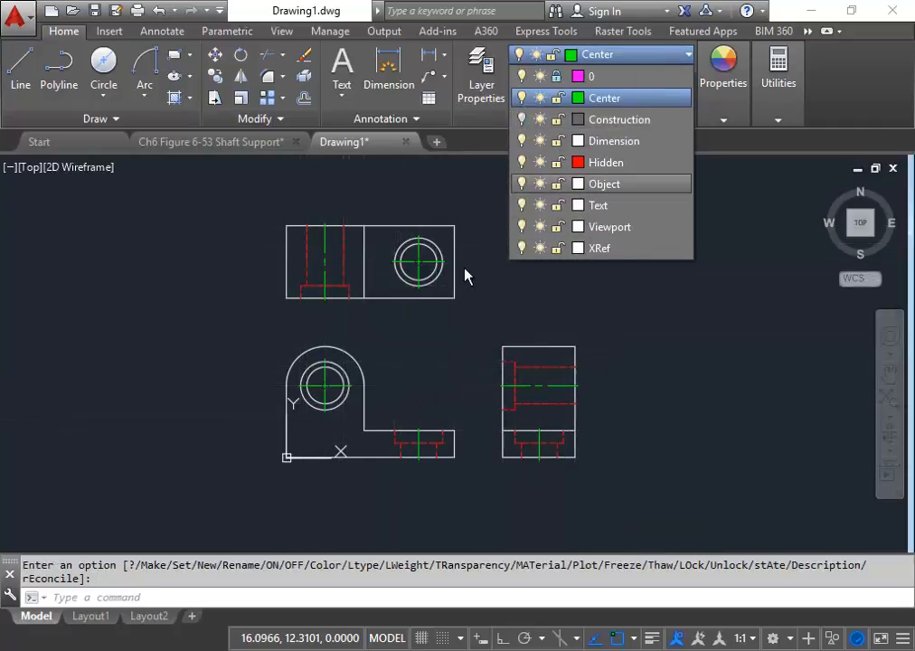
{"action": "left_click", "coordinate": [479, 290]}
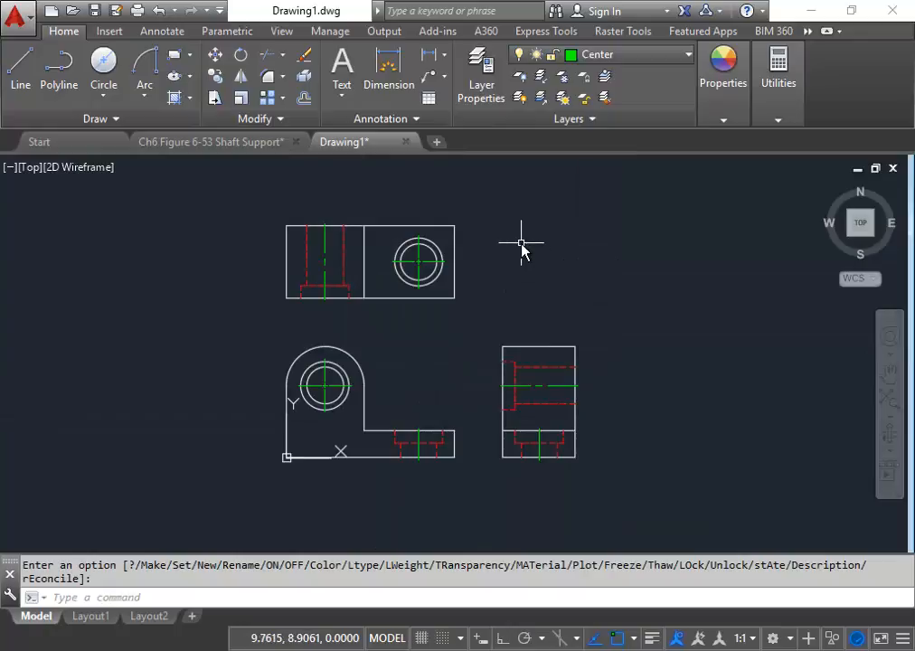